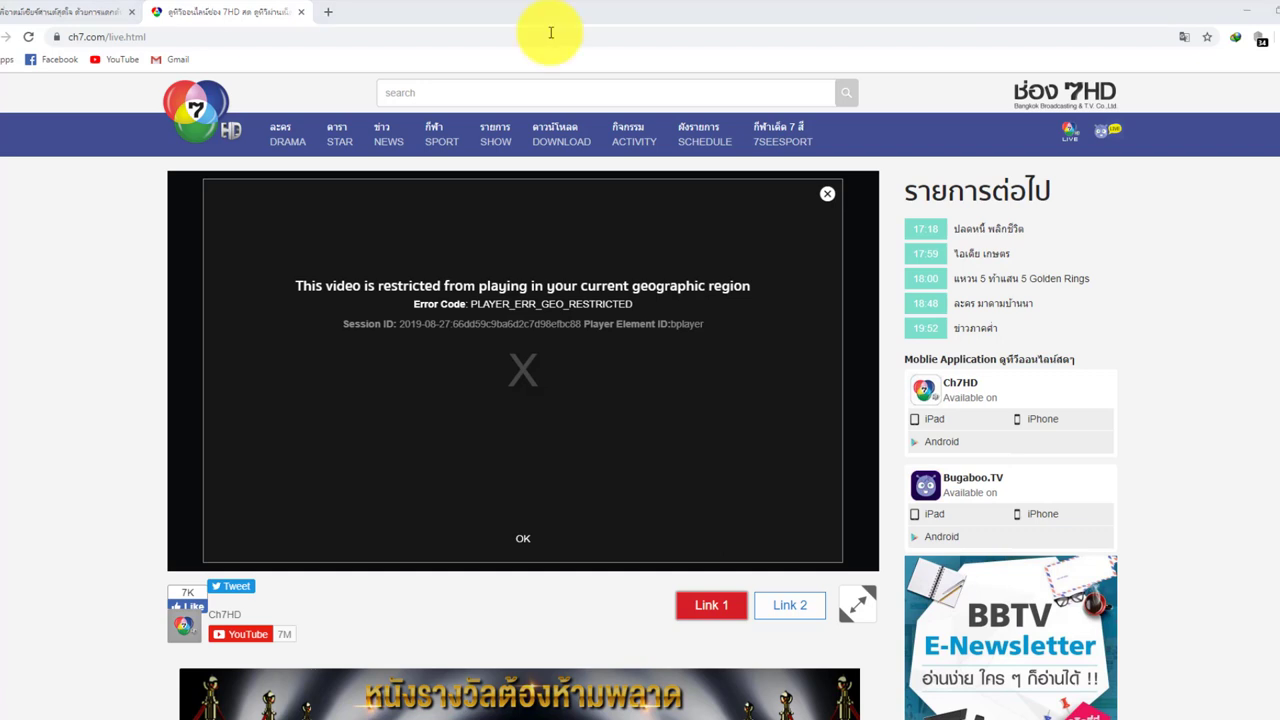
Step: From the desktop, extract the vpngate-client zip into its own named folder and place that folder directly below the archive
click(1245, 16)
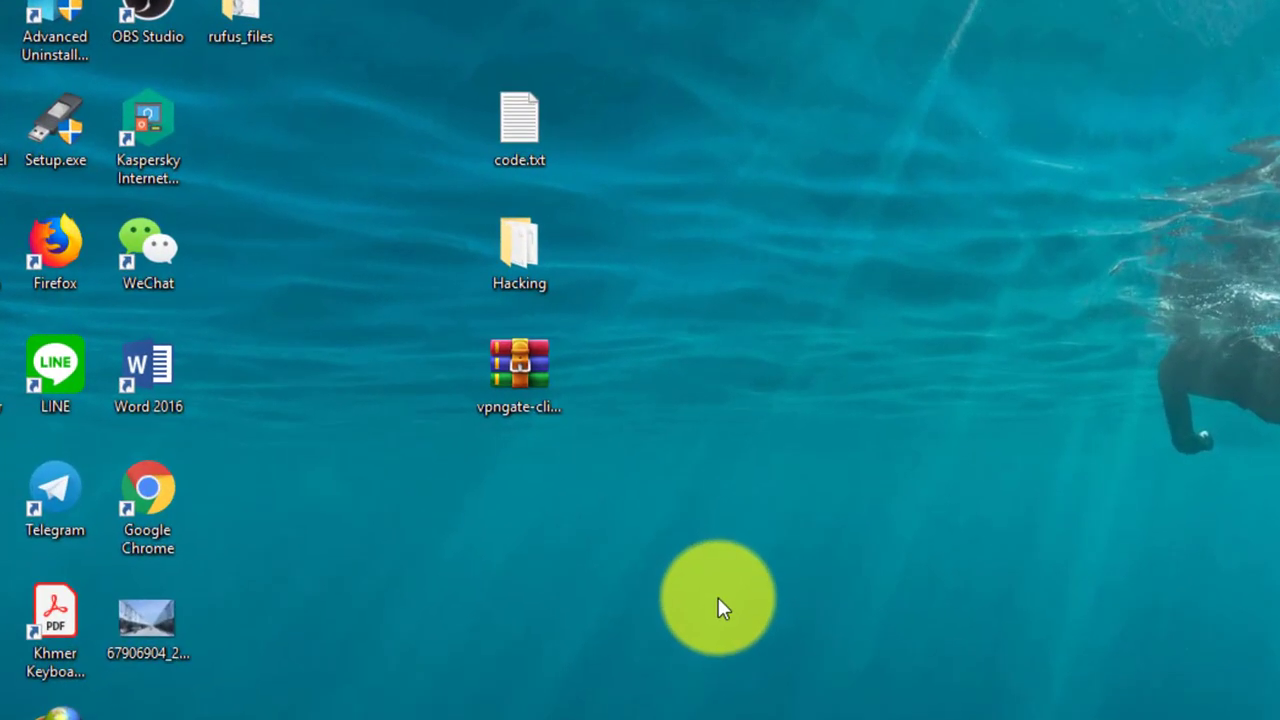
click(431, 345)
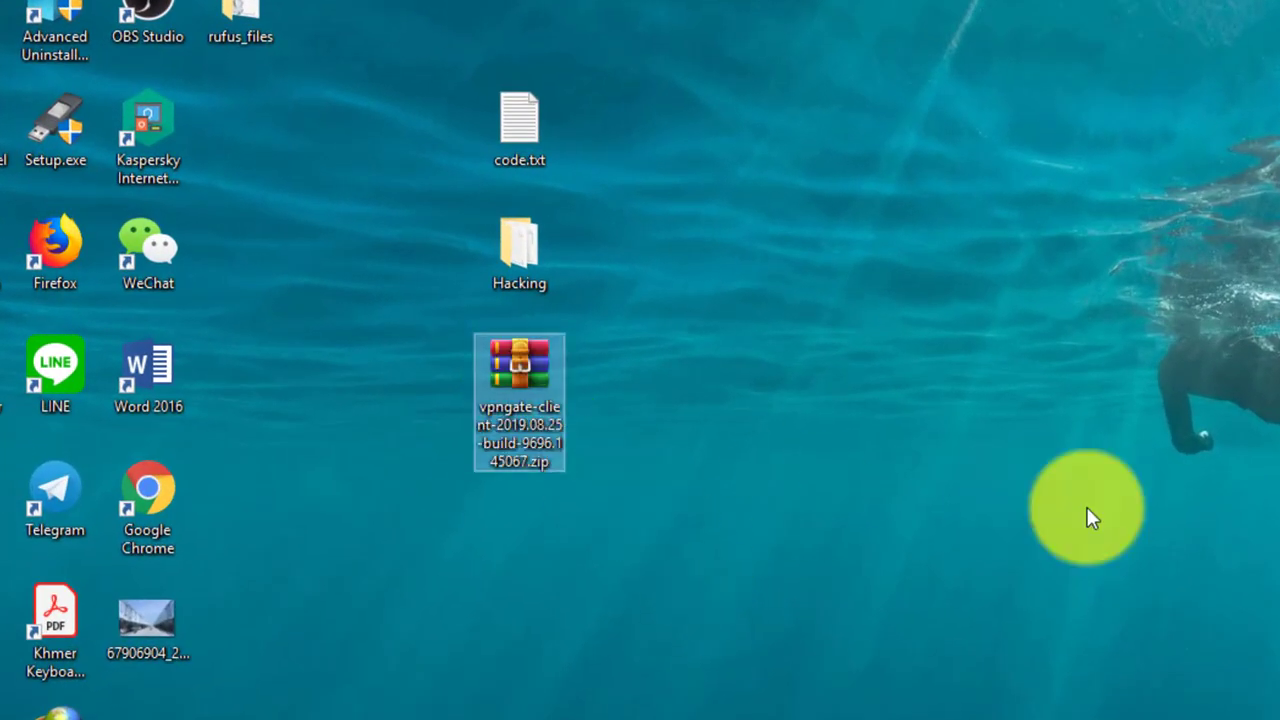
right_click(537, 362)
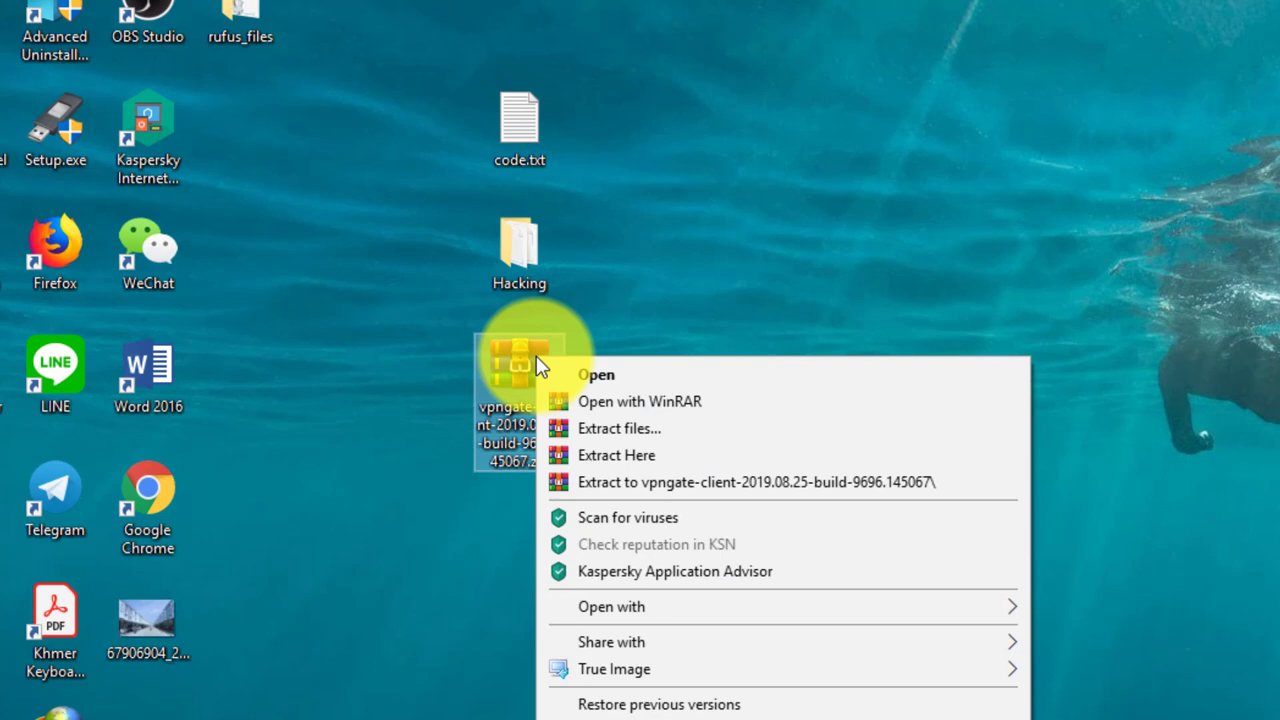
click(654, 479)
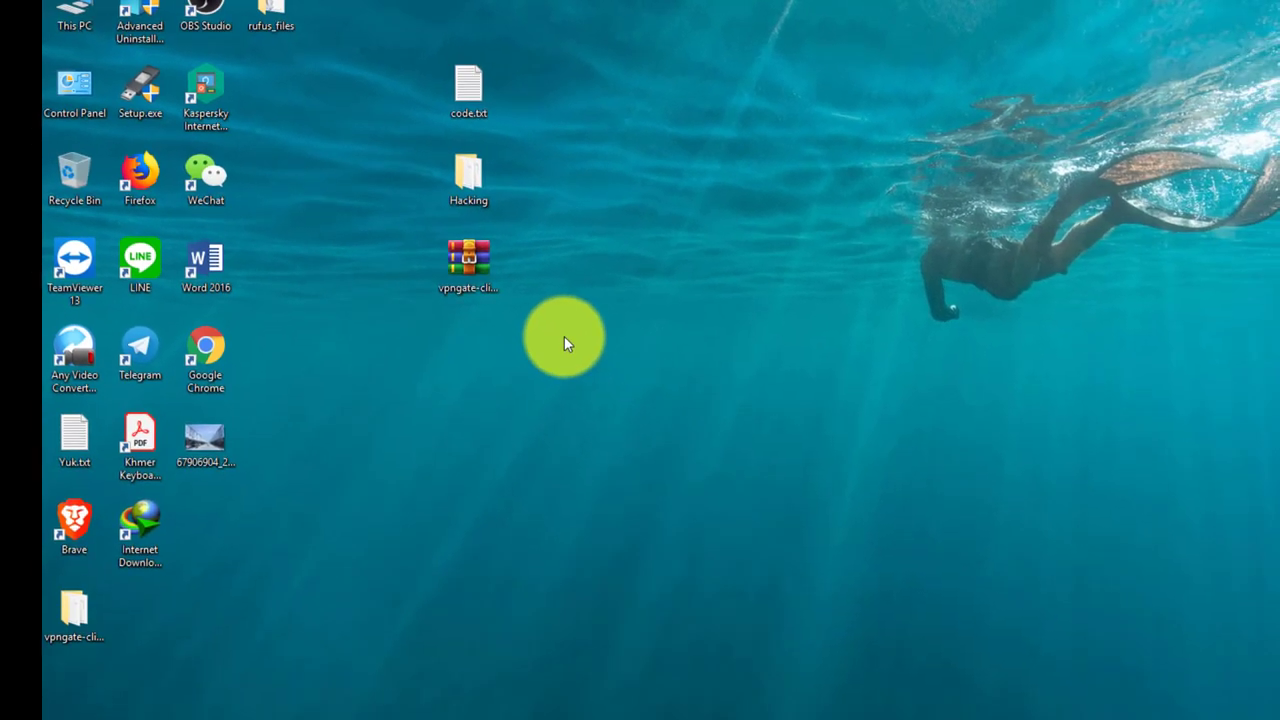
drag(80, 622, 469, 383)
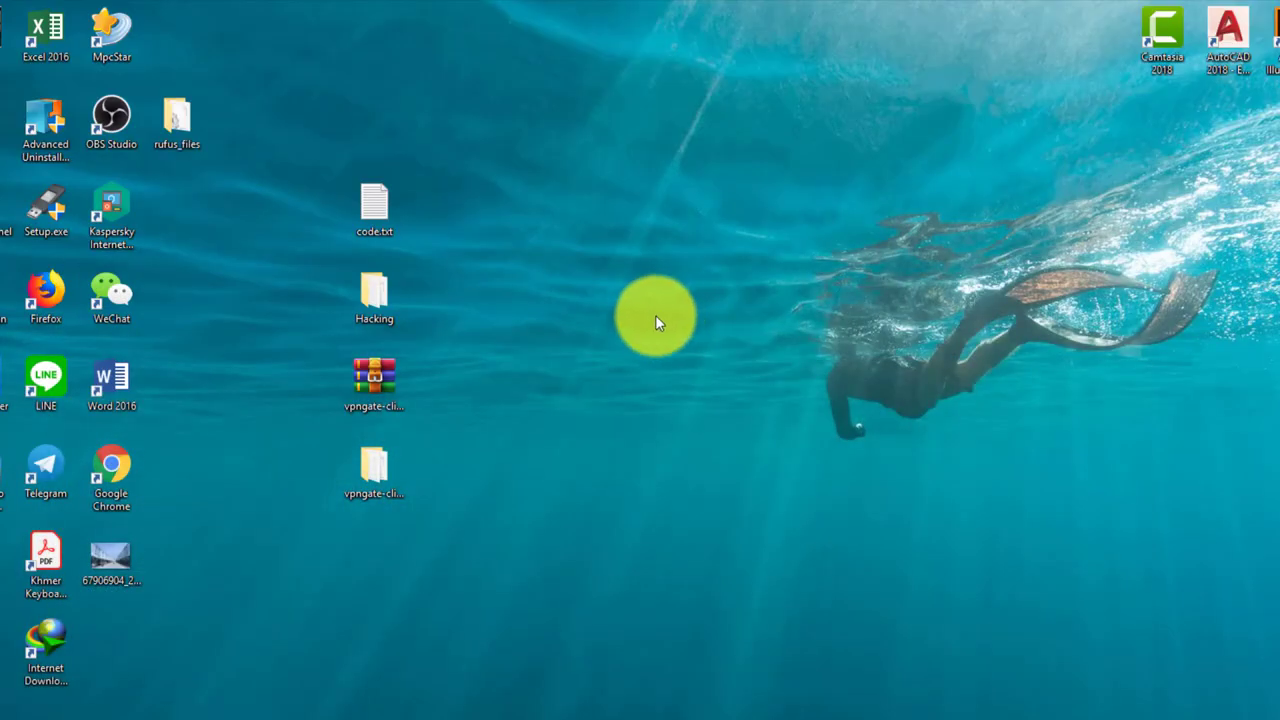
Step: Refresh the desktop, then run the vpngate-client-v4.30-9696-beta installer as administrator from the extracted folder
right_click(655, 318)
click(669, 374)
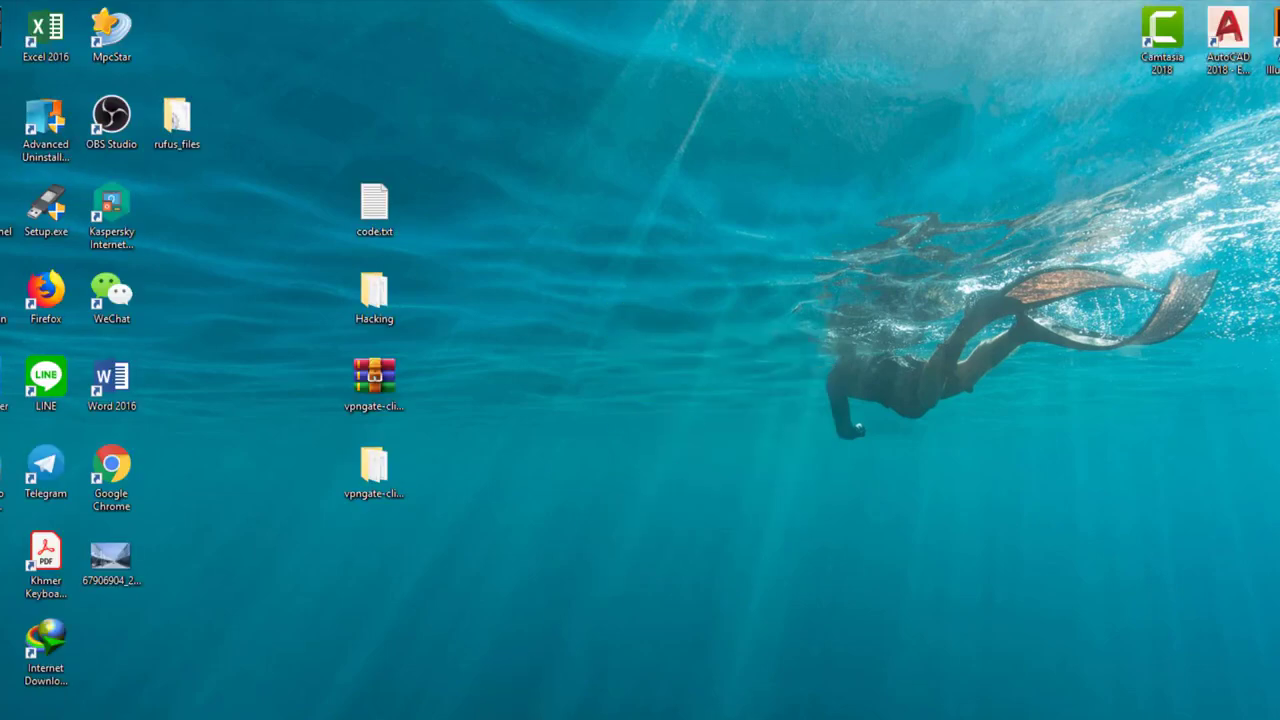
double_click(371, 480)
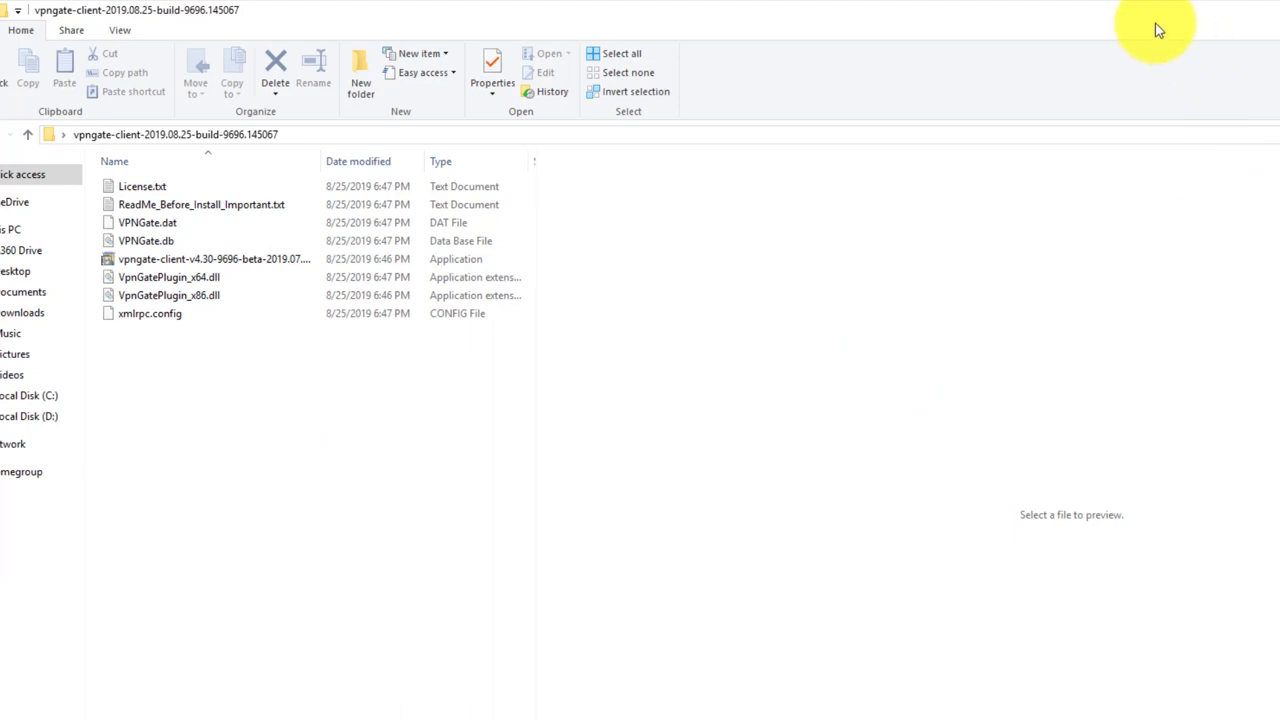
right_click(187, 264)
click(203, 306)
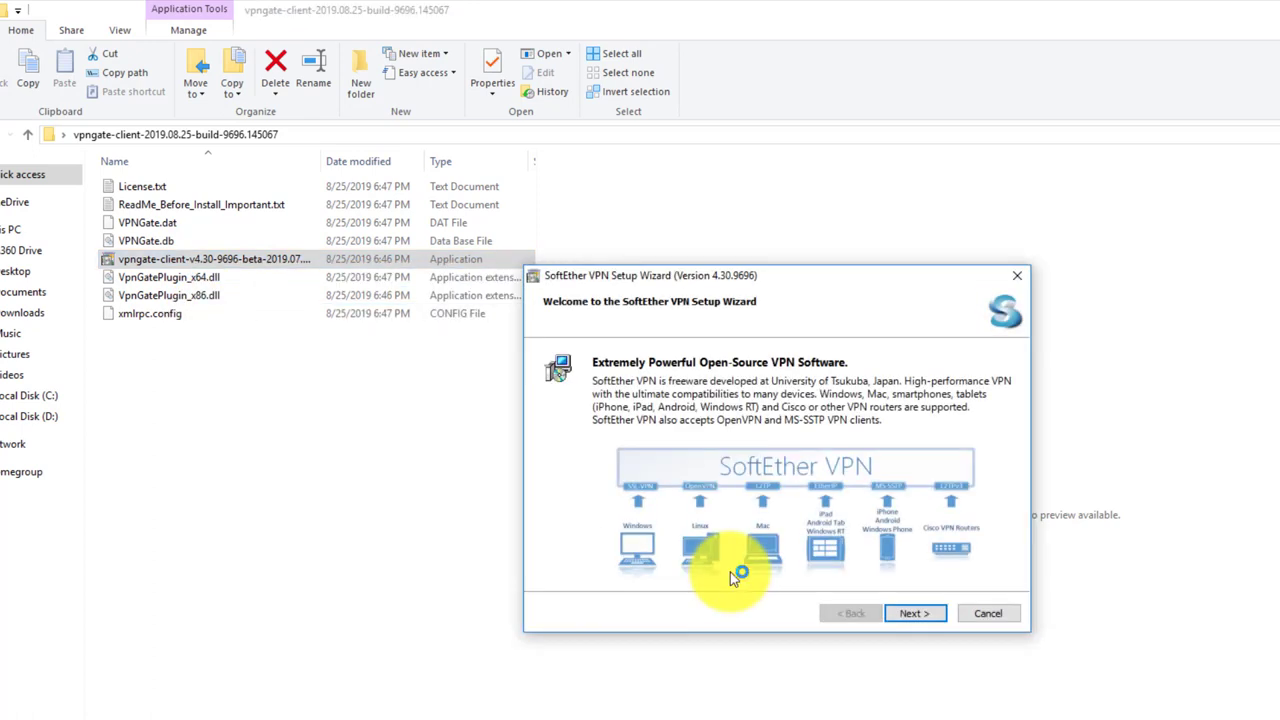
Step: Choose SoftEther VPN Client as the component to install and accept the End User License Agreement and Important Notices
key(Return)
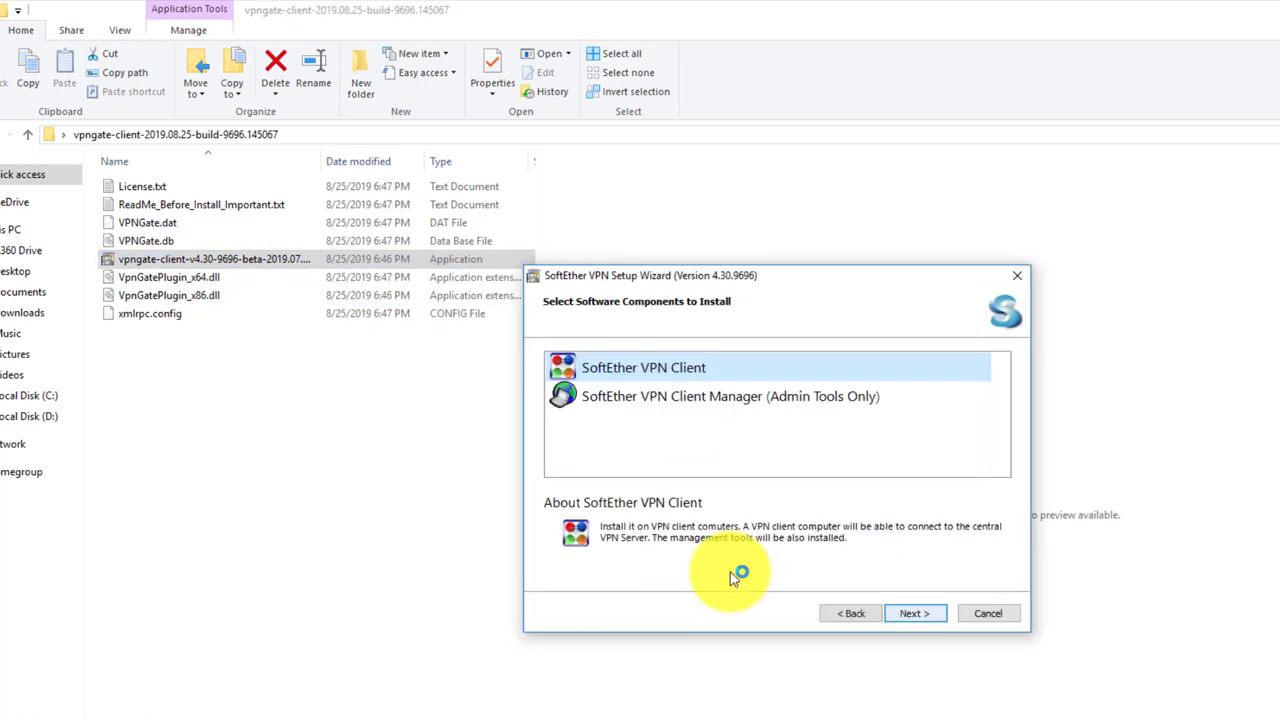
key(Down)
key(Up)
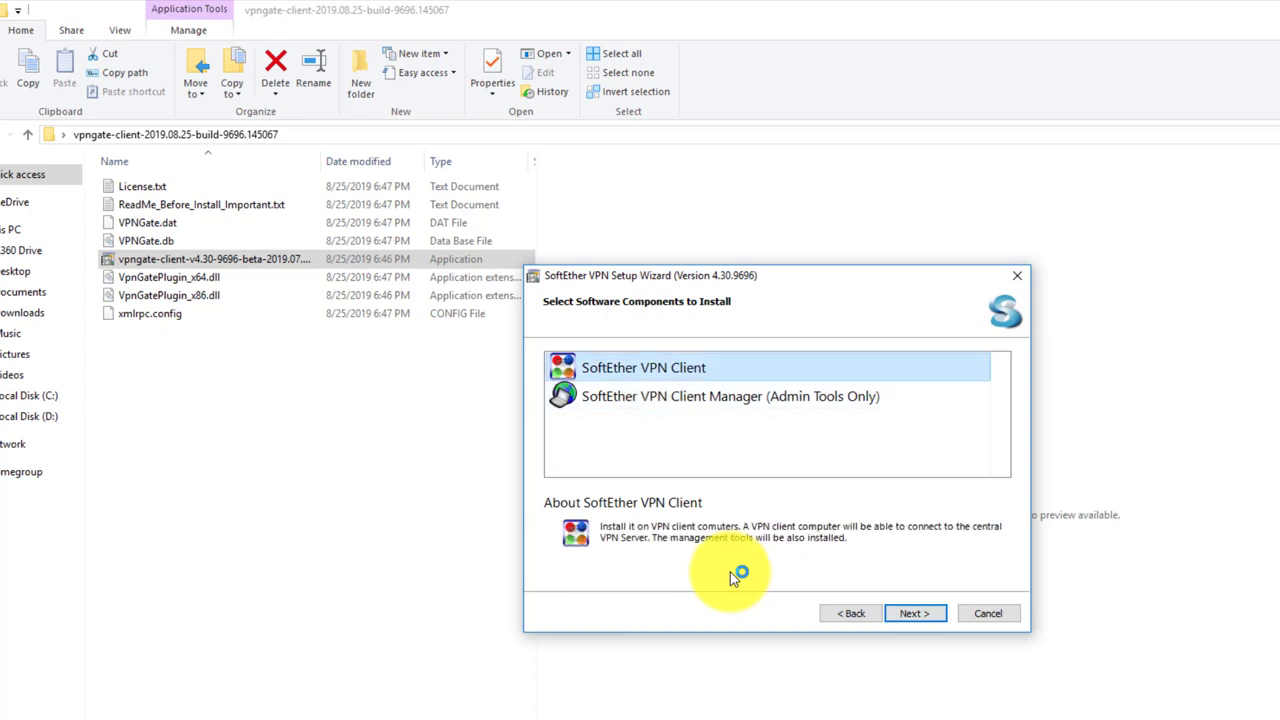
key(Return)
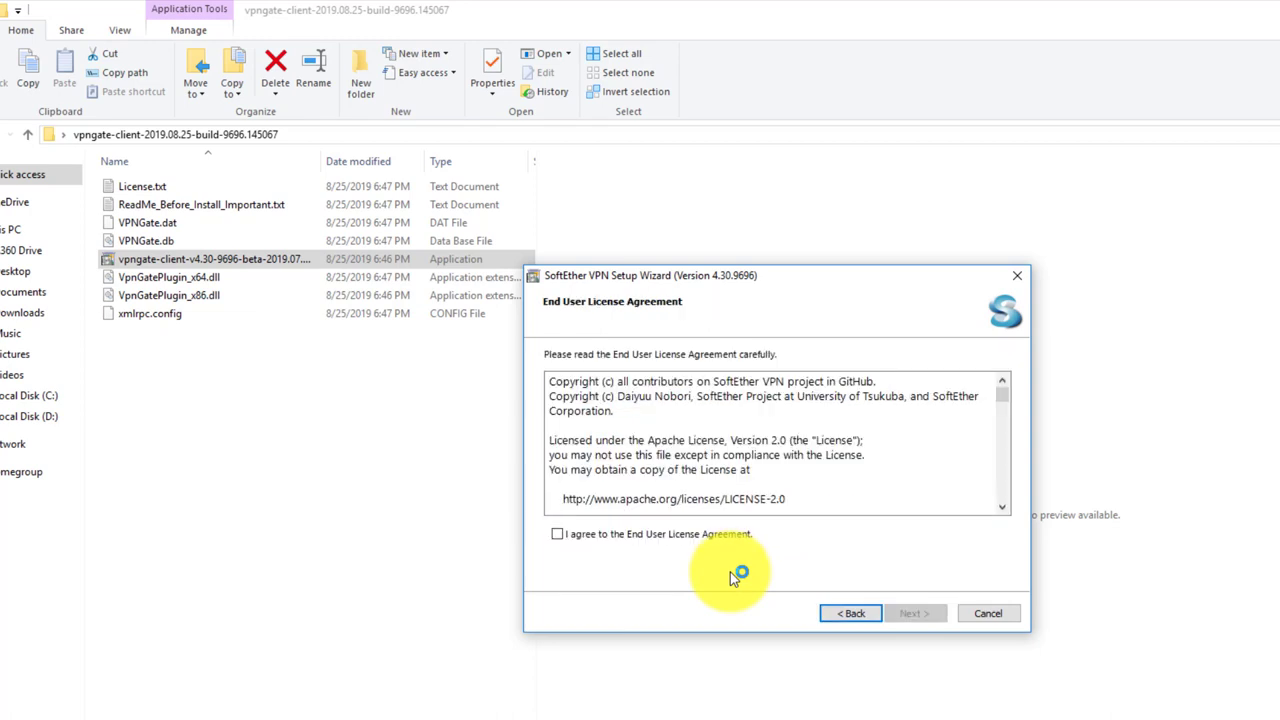
key(space)
key(Return)
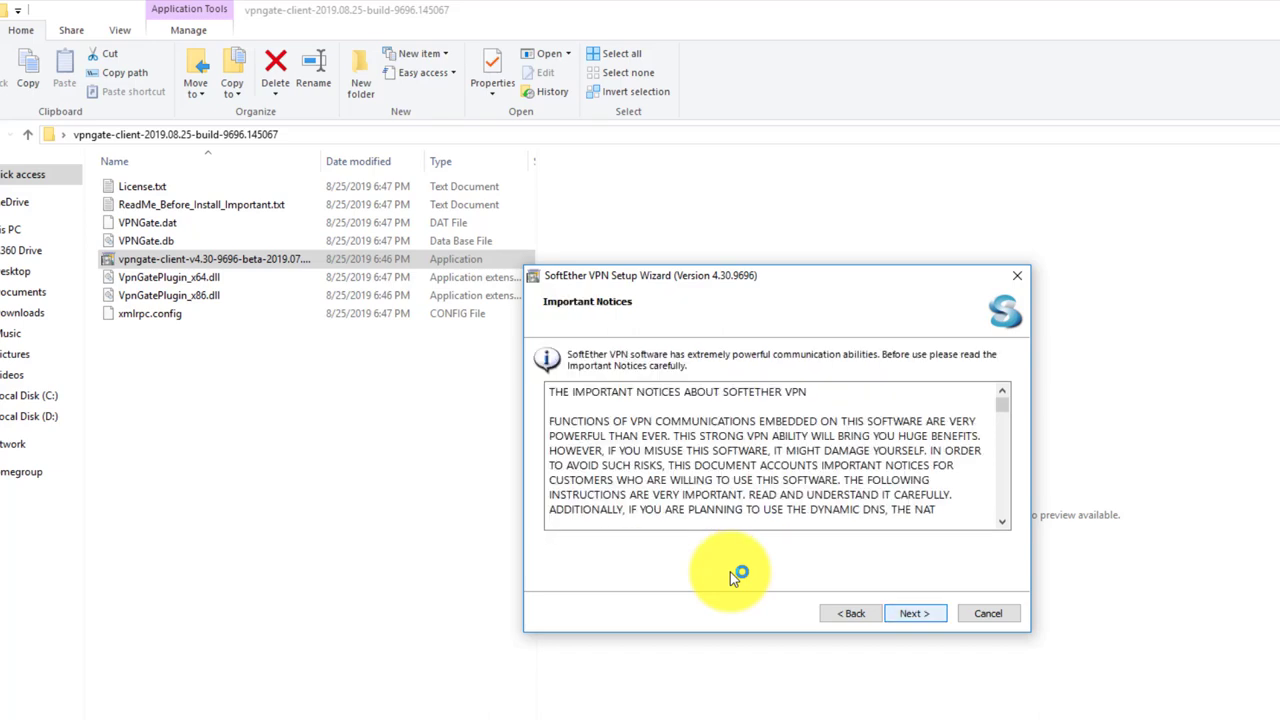
key(Return)
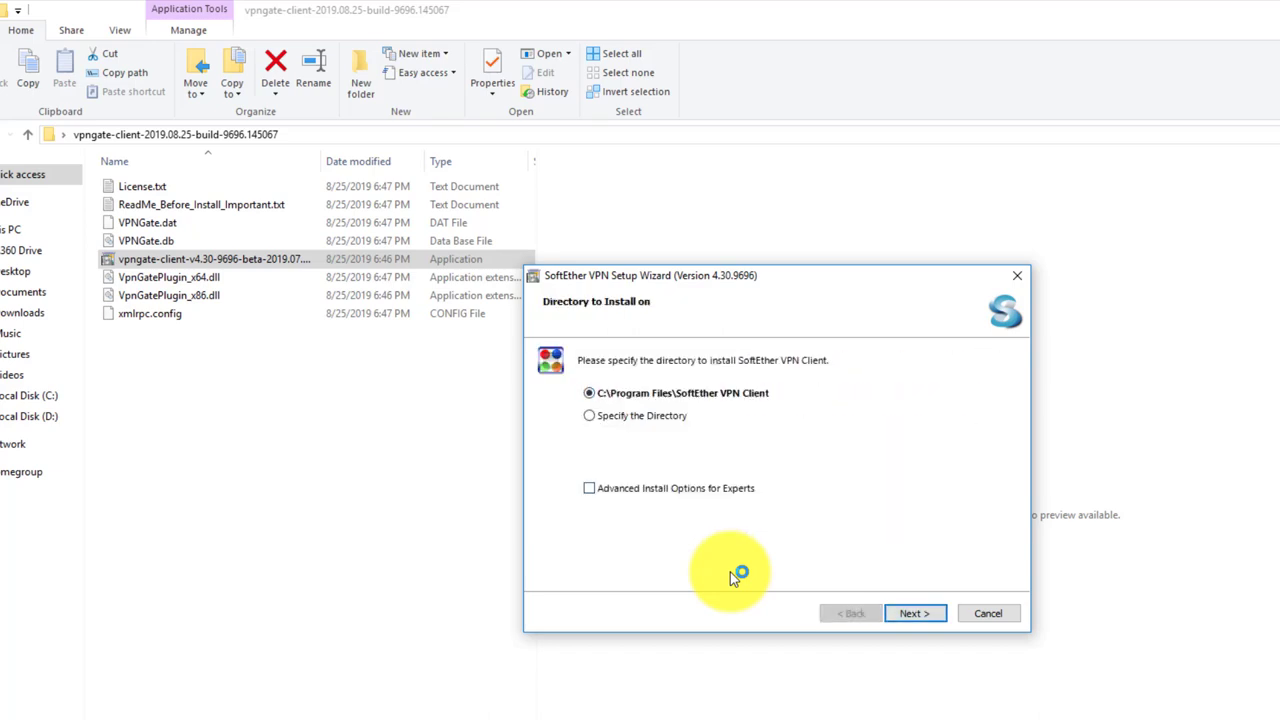
Step: Install into C:\Program Files\SoftEther VPN Client with Advanced Install Options for Experts enabled, on Windows of this computer entirely
key(space)
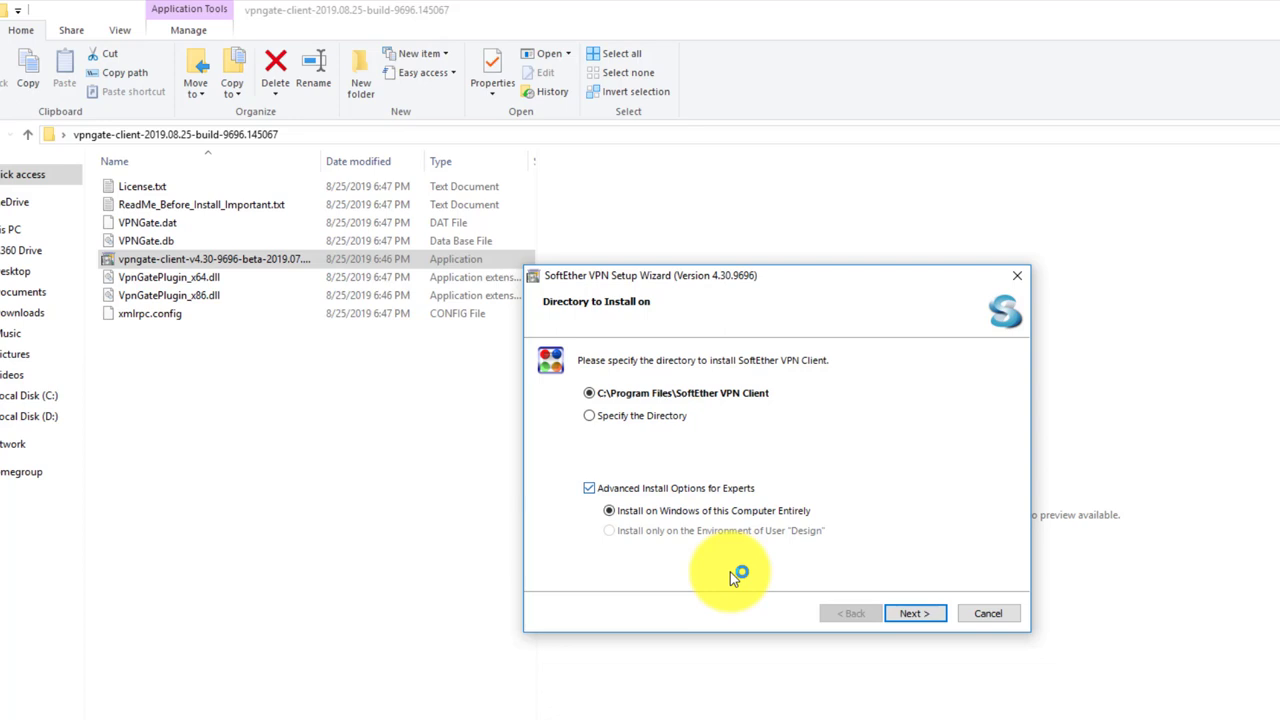
key(Return)
key(Return)
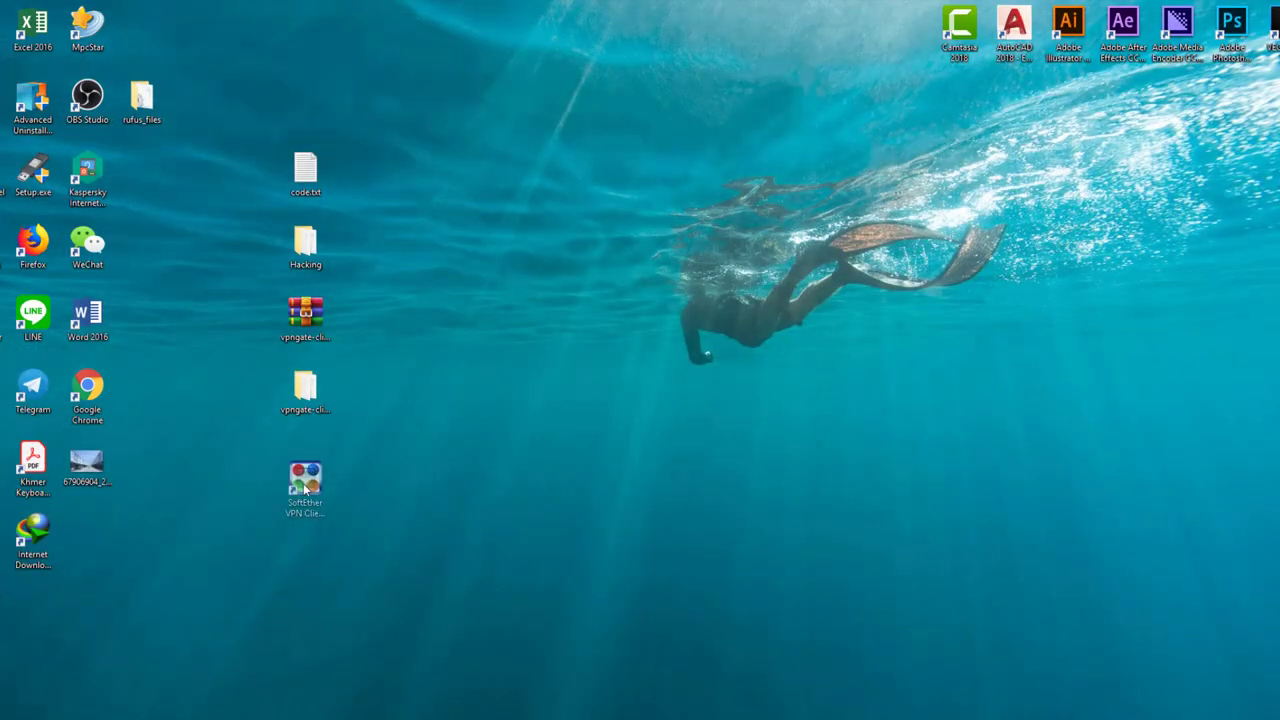
Step: In the Chrome browser, search the web for "my ip address" and open the whatismyipaddress.com result
click(303, 483)
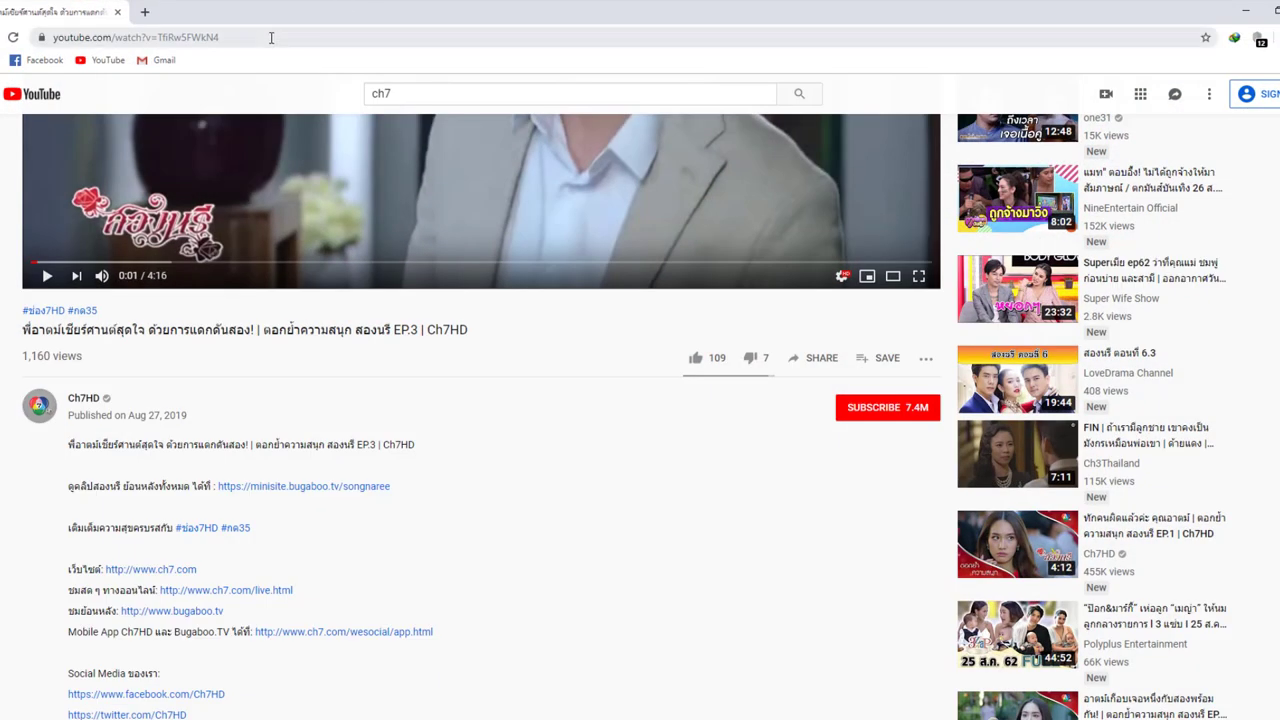
click(280, 37)
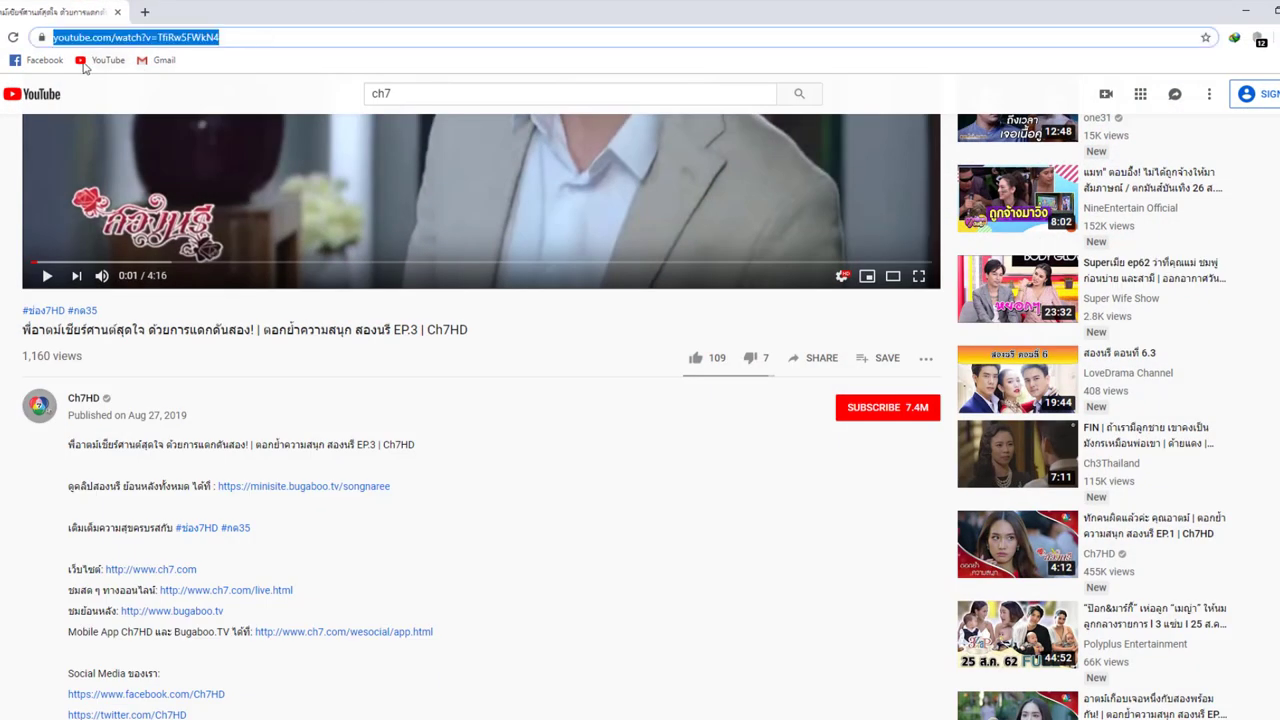
click(10, 42)
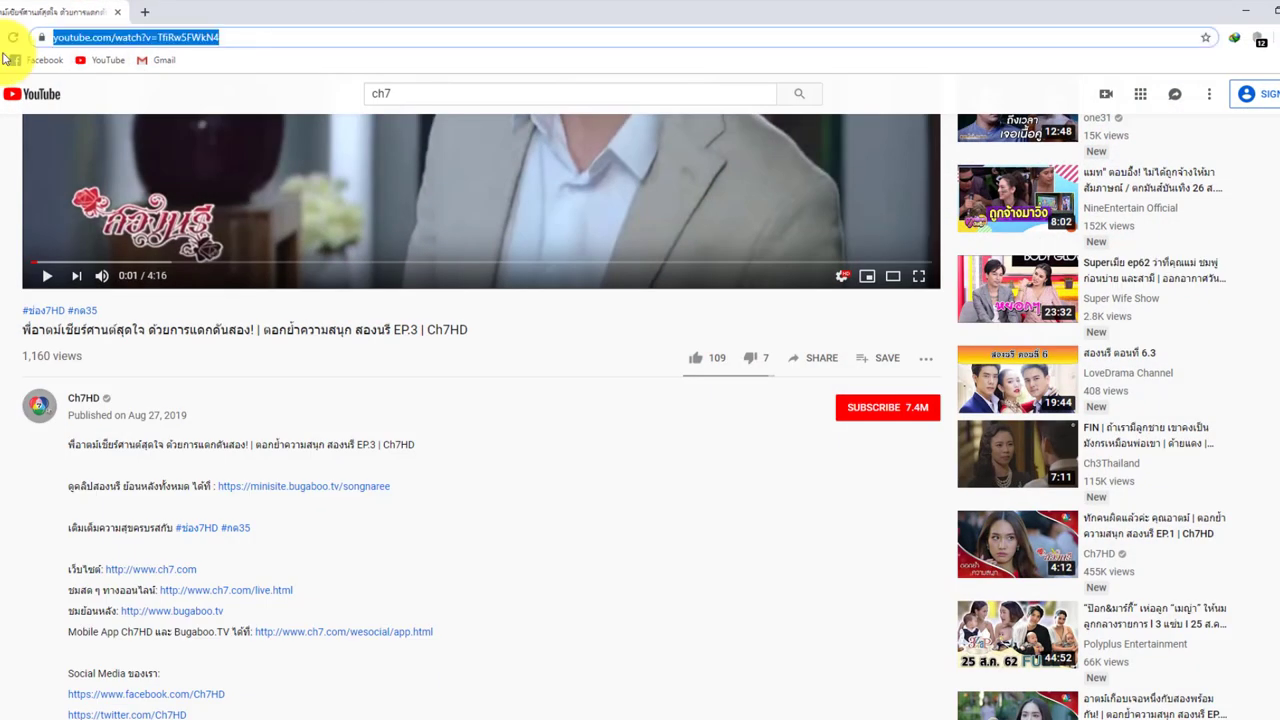
text(my ip)
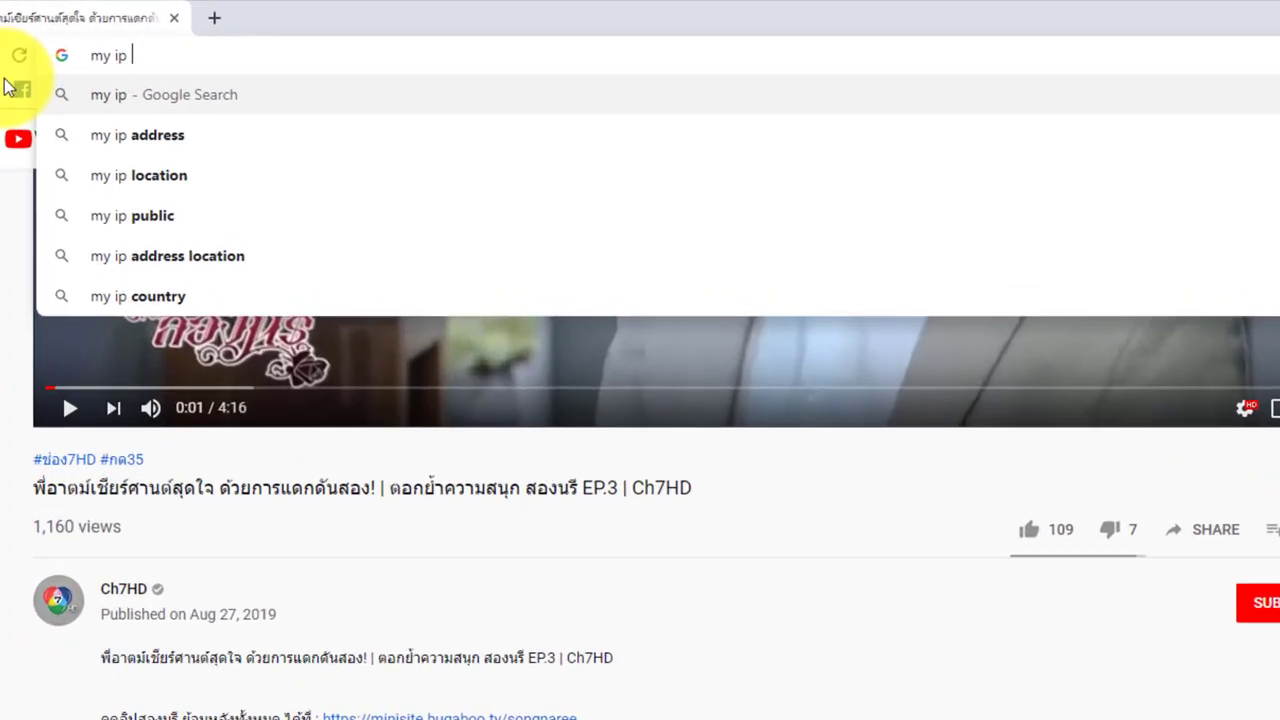
key(Down)
key(Return)
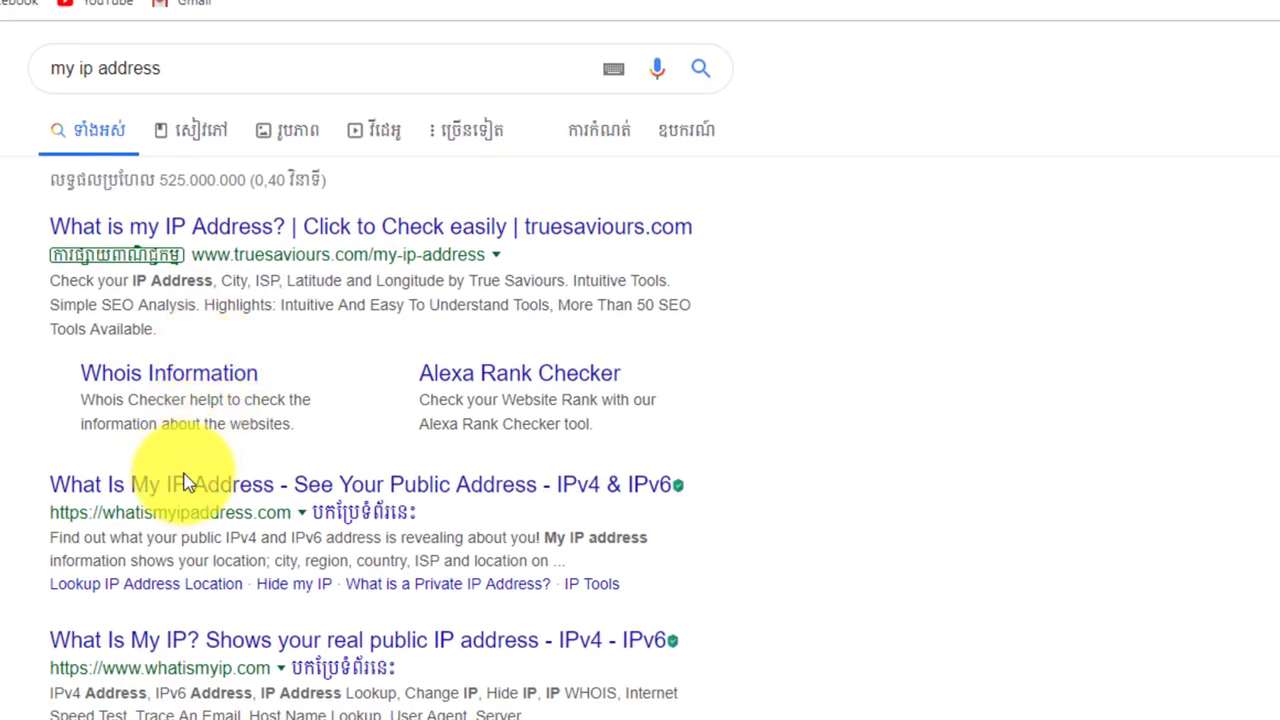
click(203, 511)
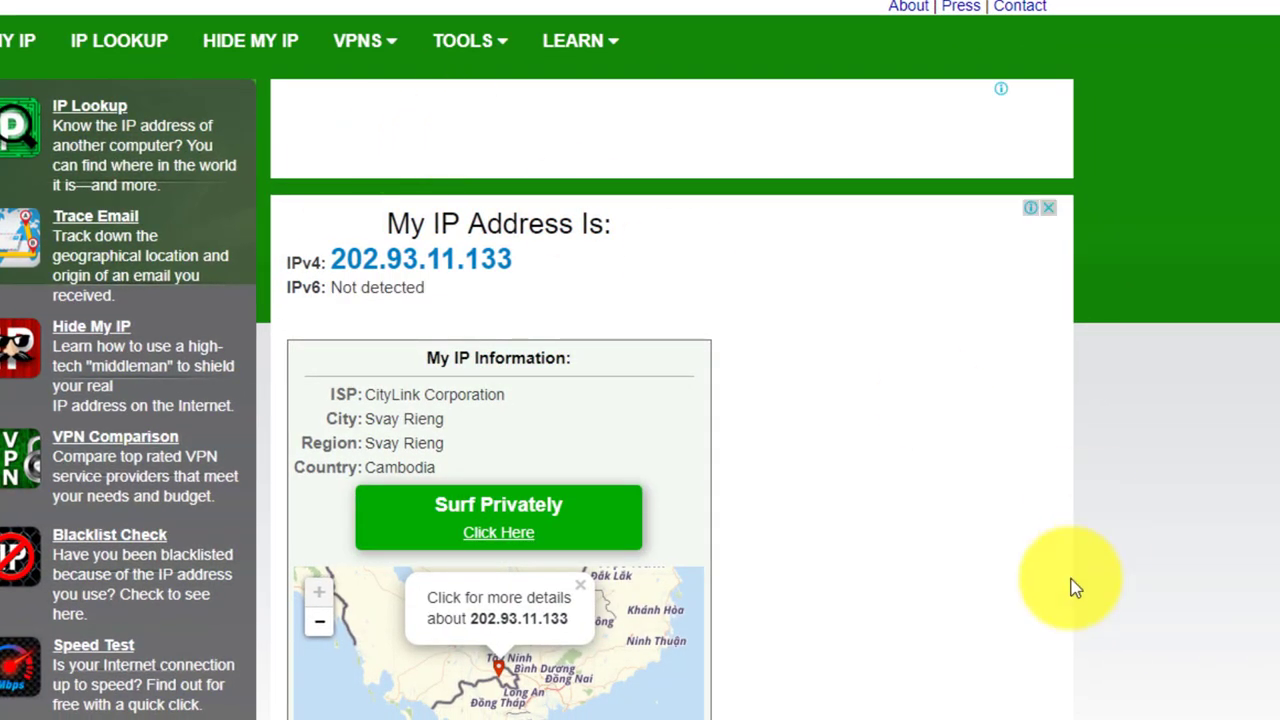
Step: Examine the public IP address, ISP, city, region and country on the page, dismissing the site's notification request
scroll(334, 177, down, 1)
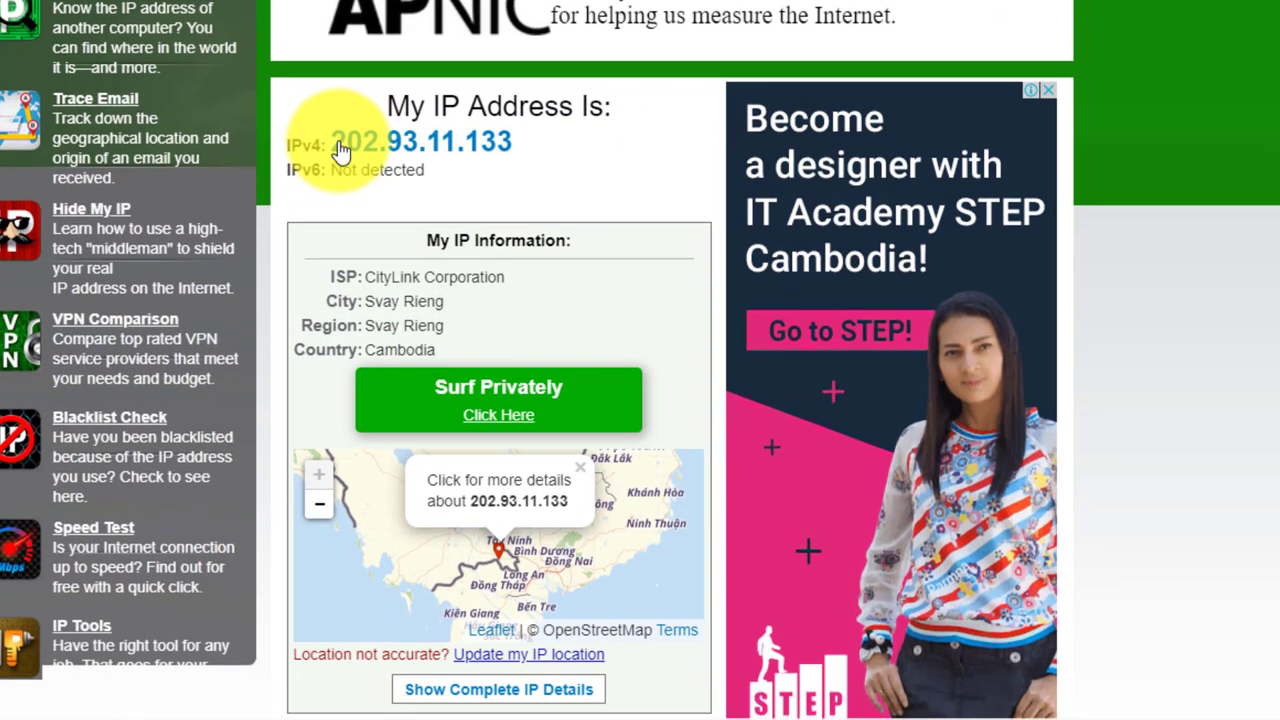
scroll(545, 232, down, 4)
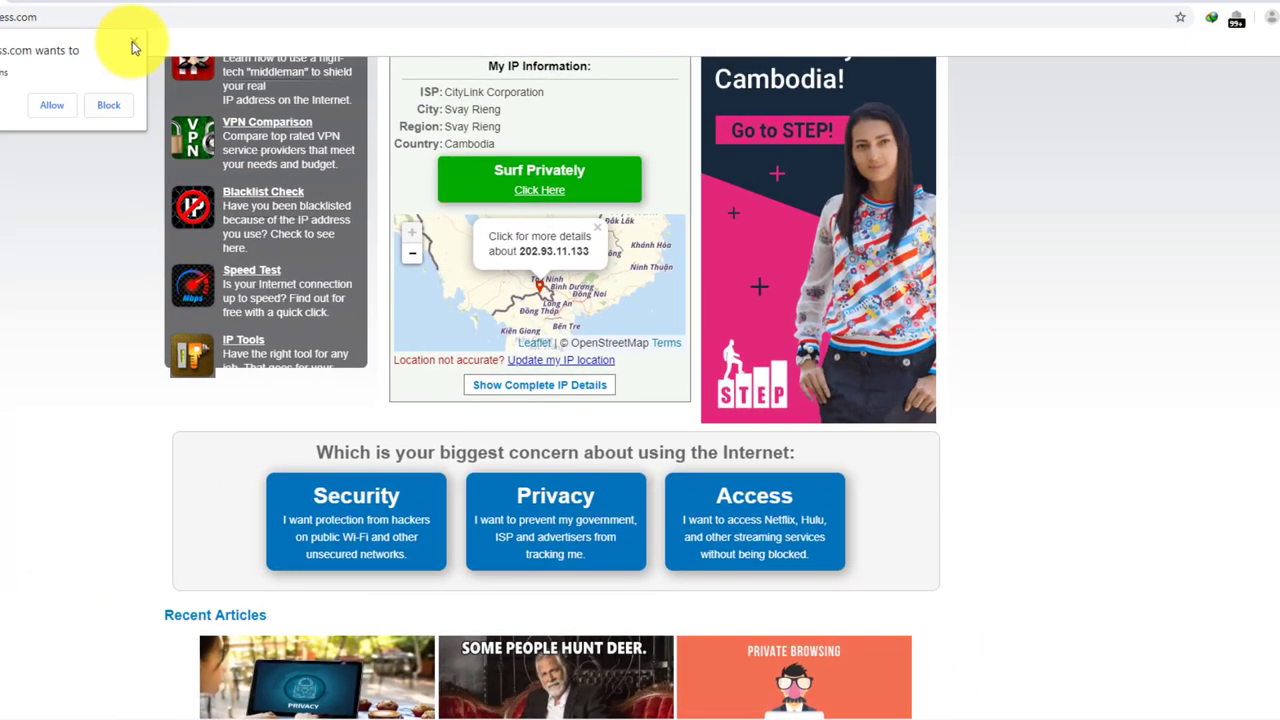
click(132, 43)
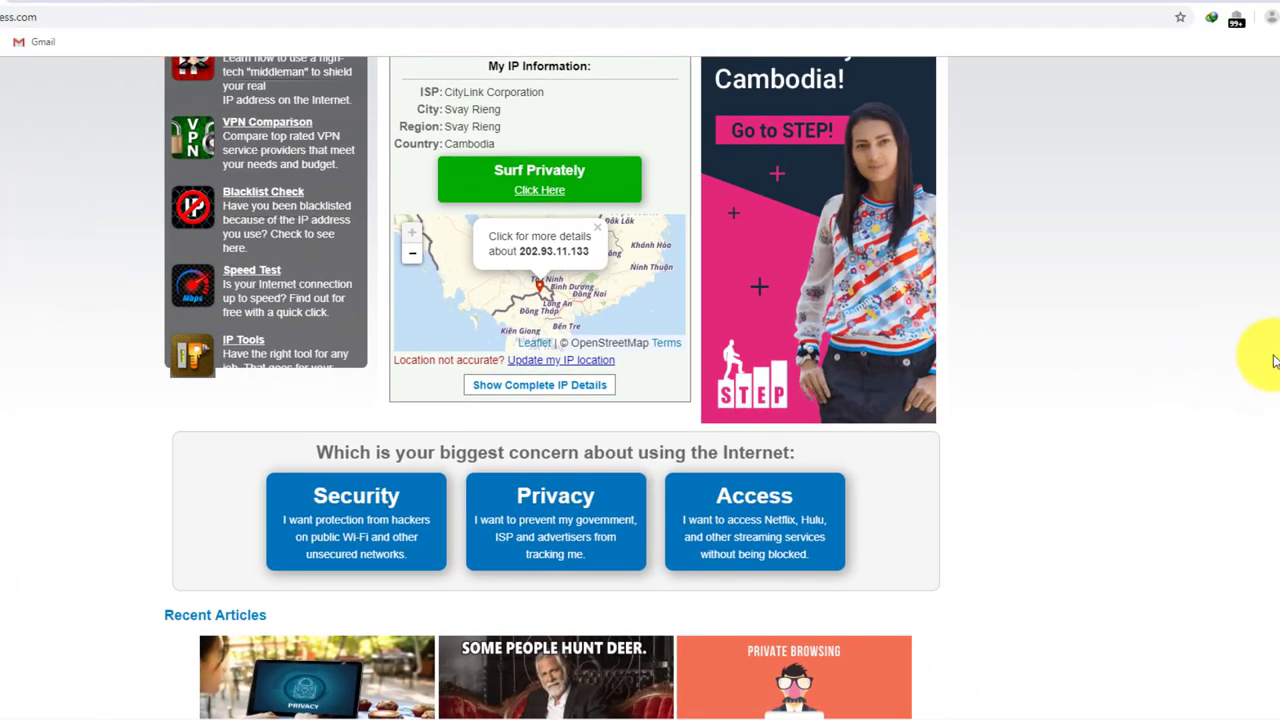
scroll(520, 125, up, 3)
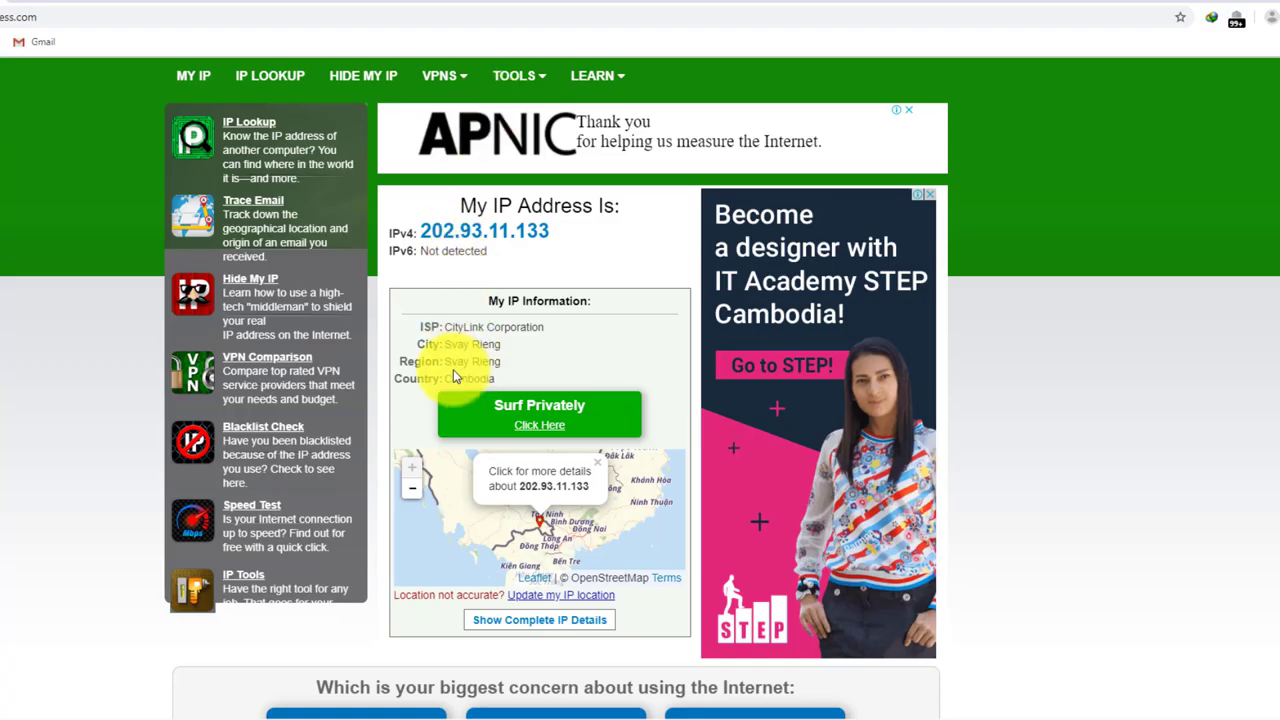
scroll(270, 180, up, 1)
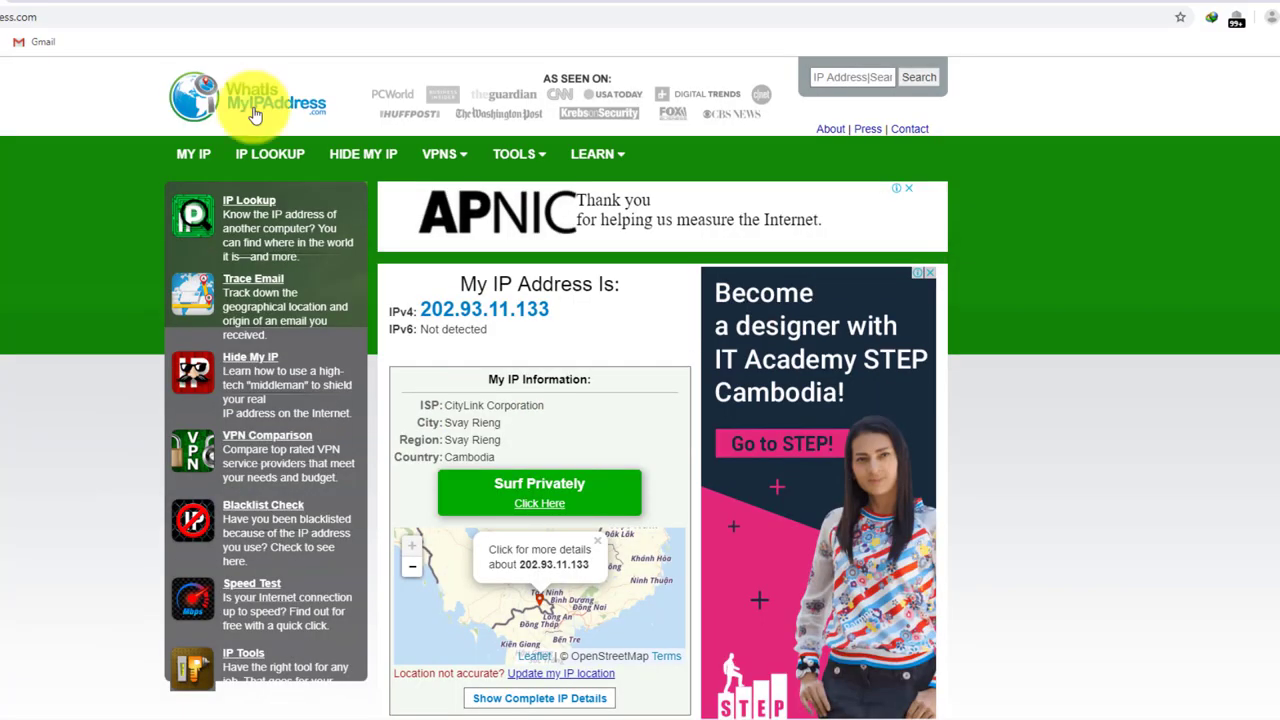
Step: Return to the desktop, move the SoftEther VPN Client Manager shortcut to an empty area and launch it
click(1194, 9)
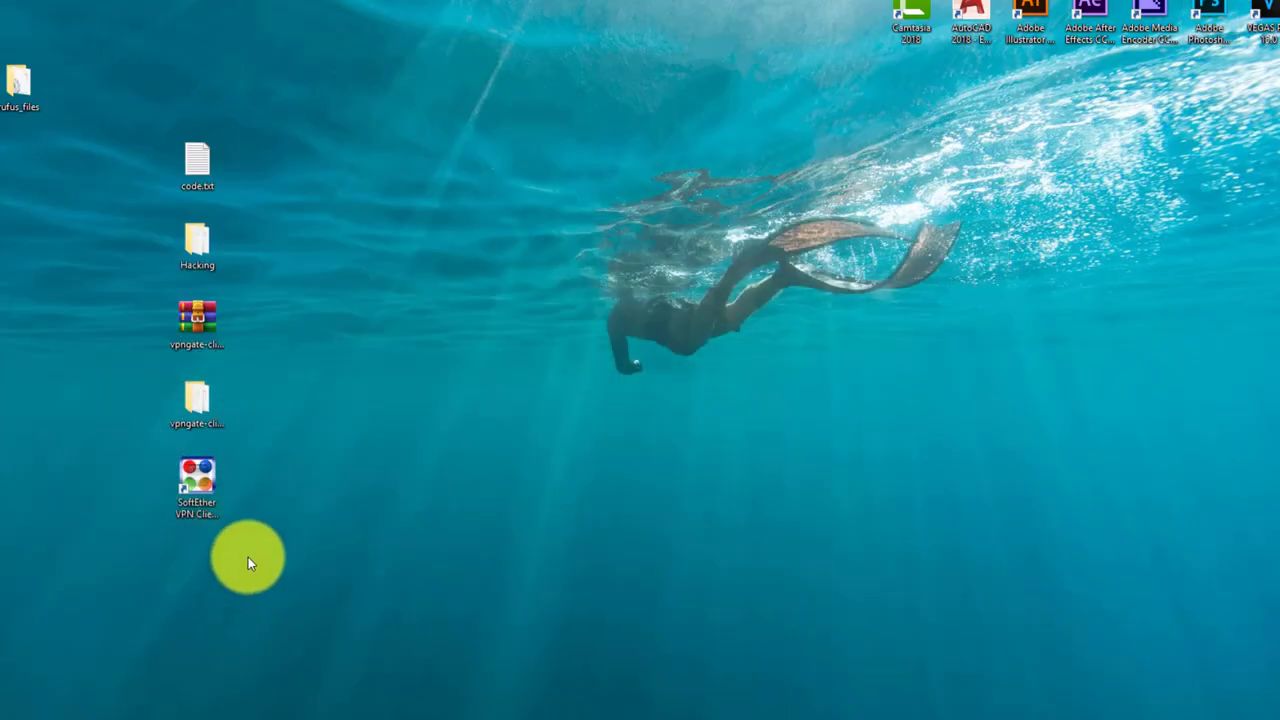
drag(212, 477, 496, 401)
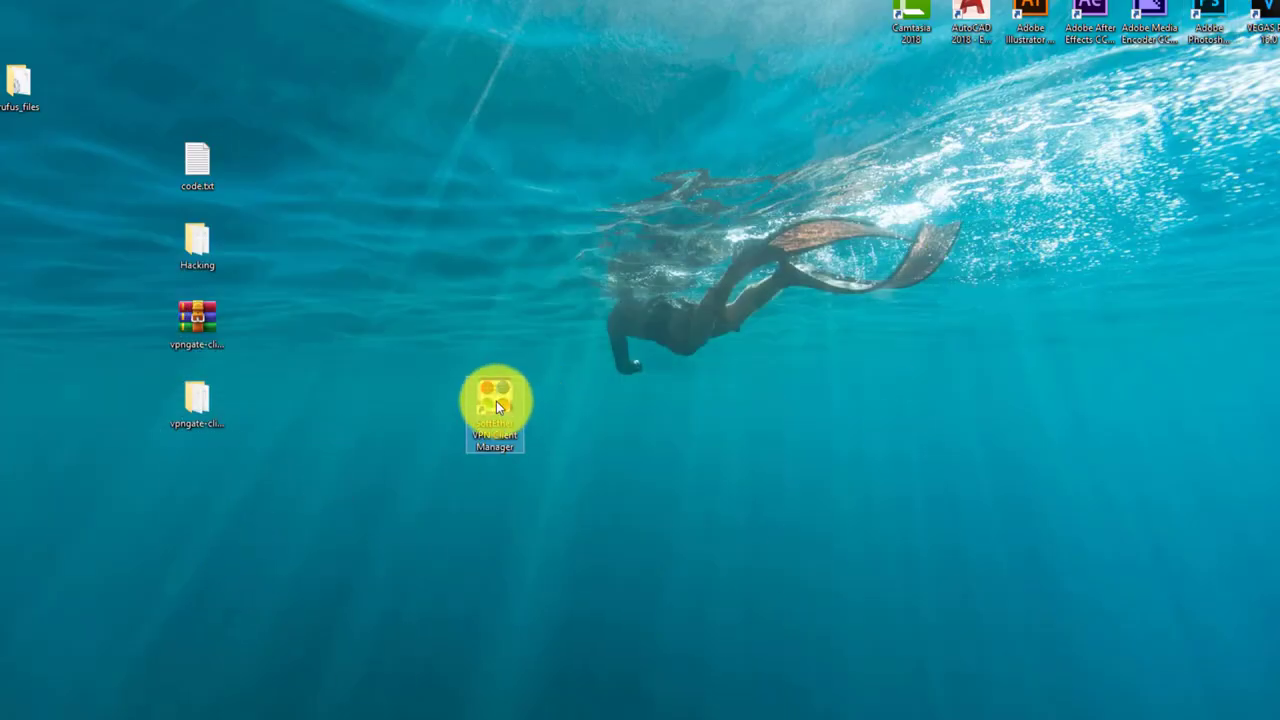
double_click(492, 400)
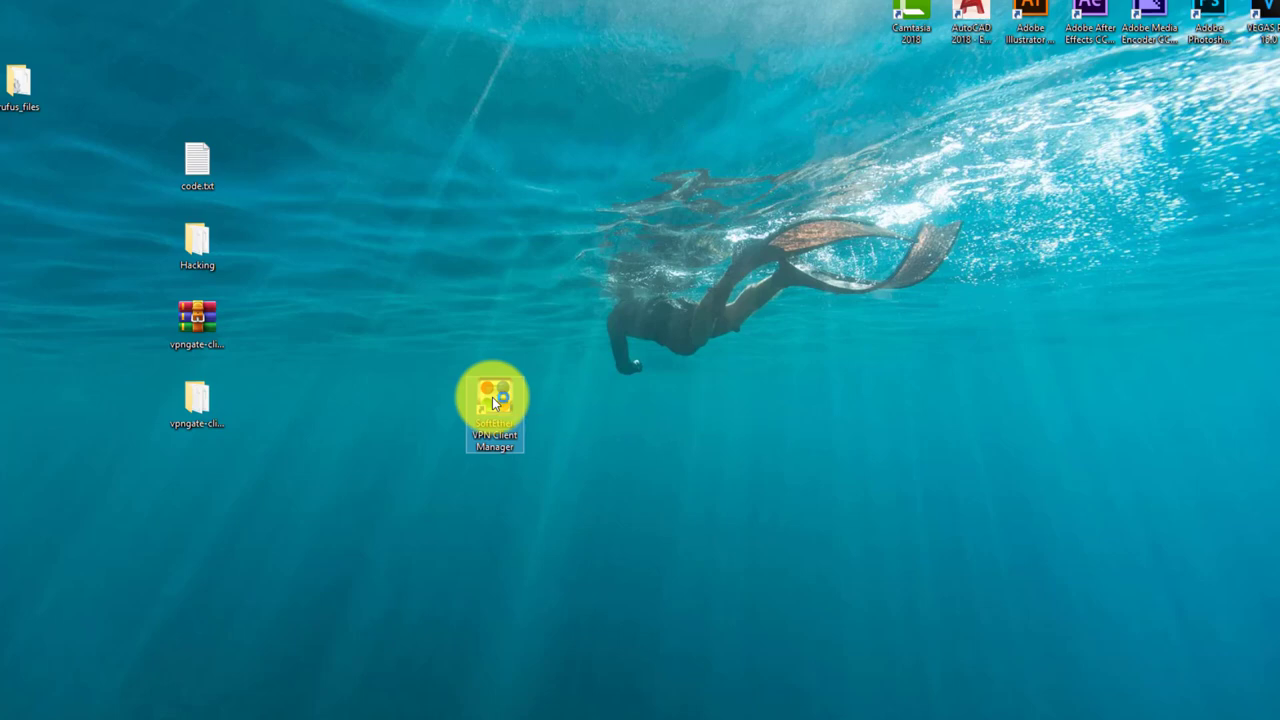
Step: Open VPN Gate Public VPN Relay Servers, enabling the VPN Gate Relay Service as a volunteer and agreeing to the cautions
click(365, 203)
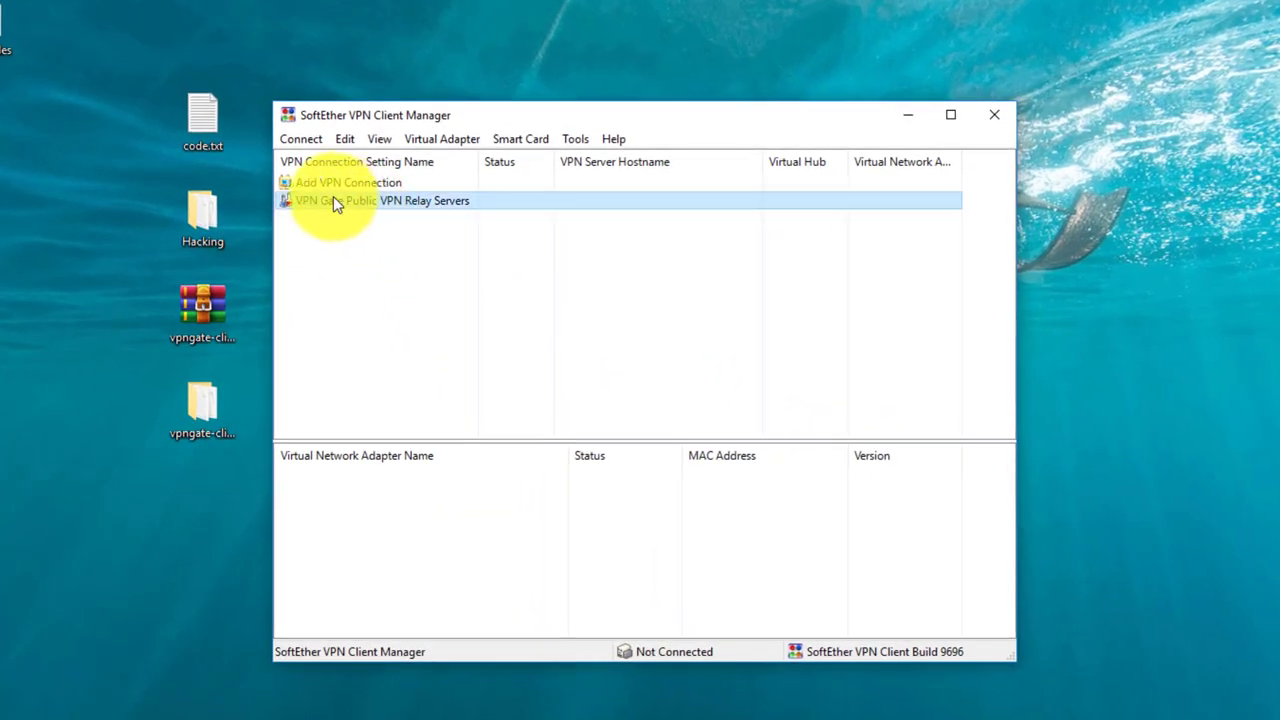
double_click(342, 202)
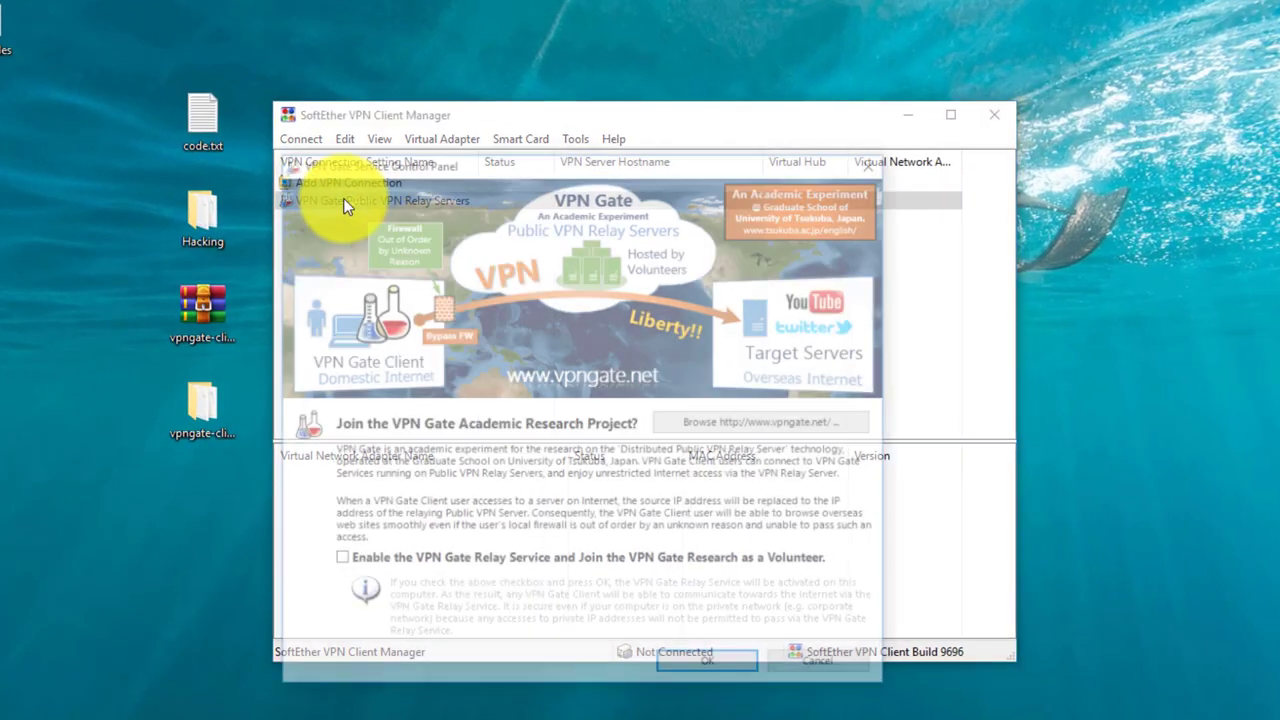
click(462, 562)
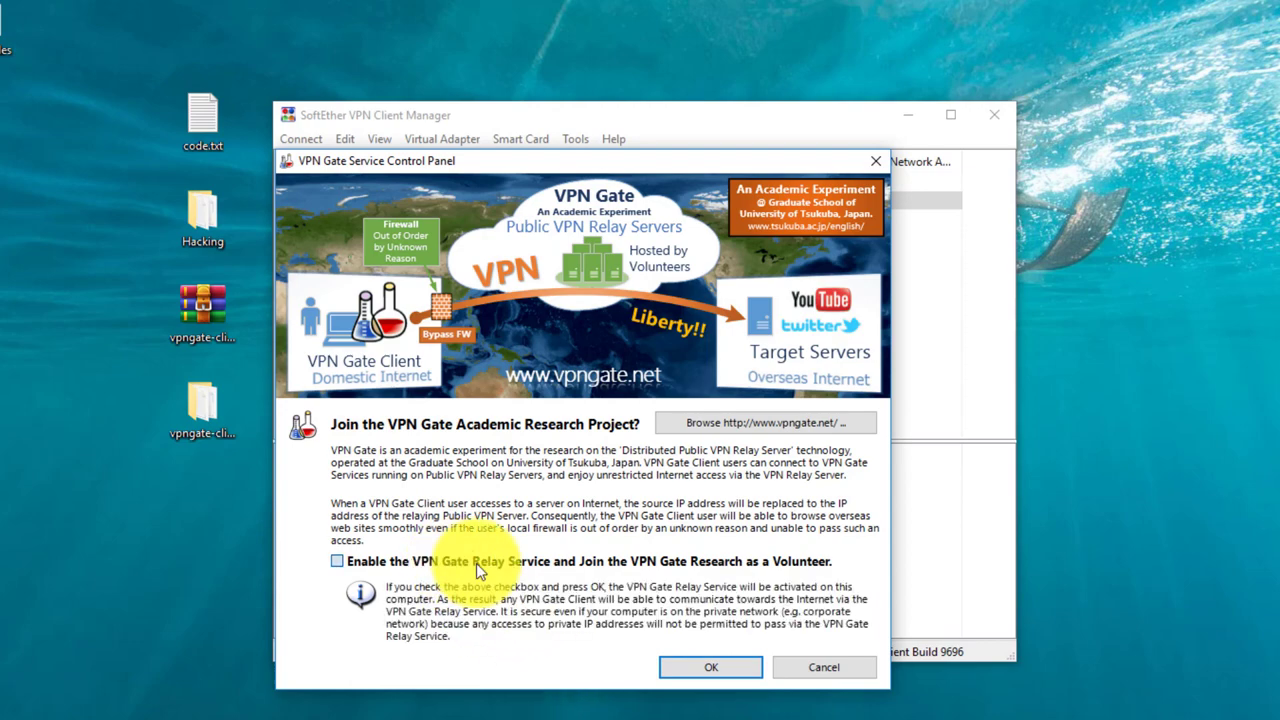
click(728, 668)
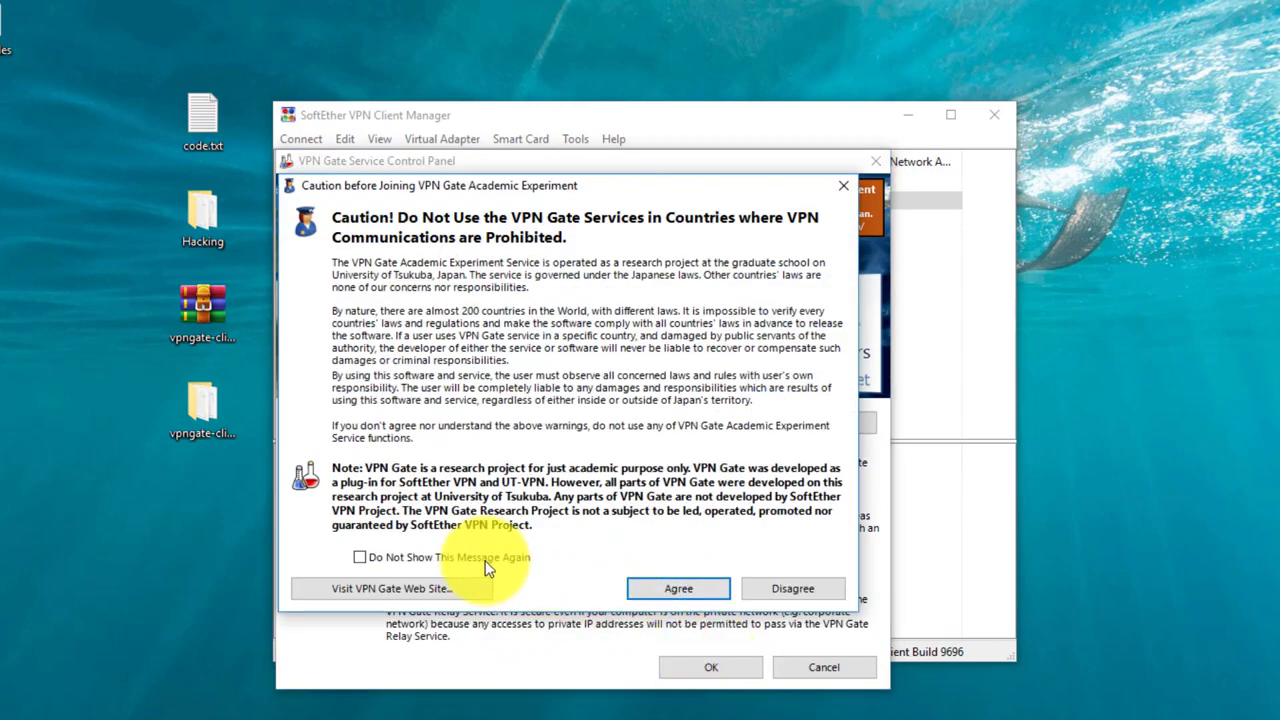
click(676, 590)
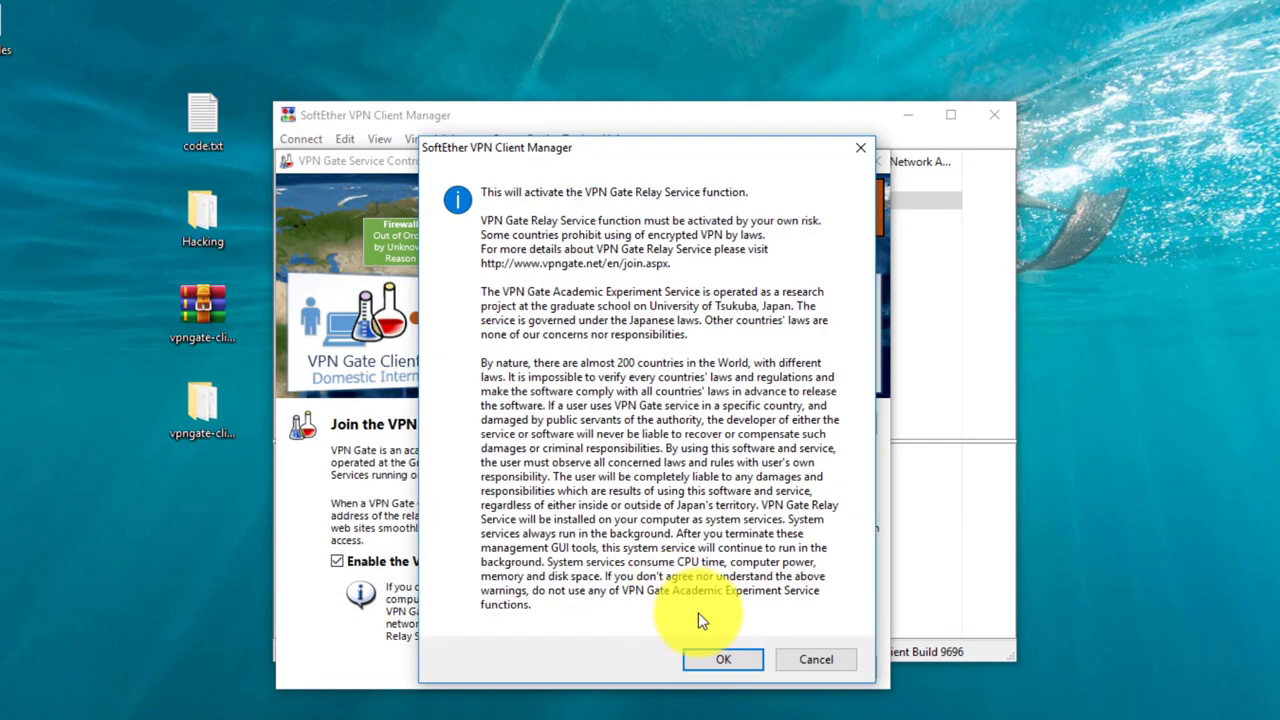
click(726, 659)
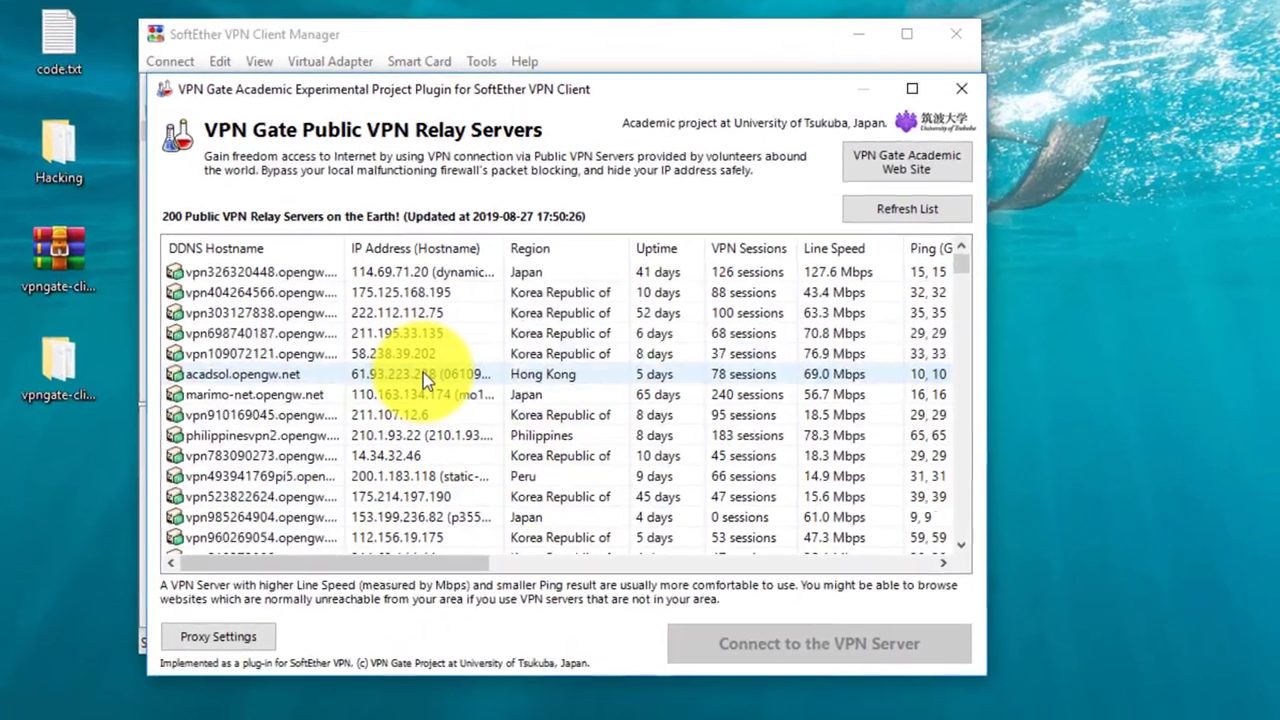
Step: Look through the public relay server list and select the Thailand server with IP address 171.6.192.18
click(394, 360)
scroll(400, 362, down, 20)
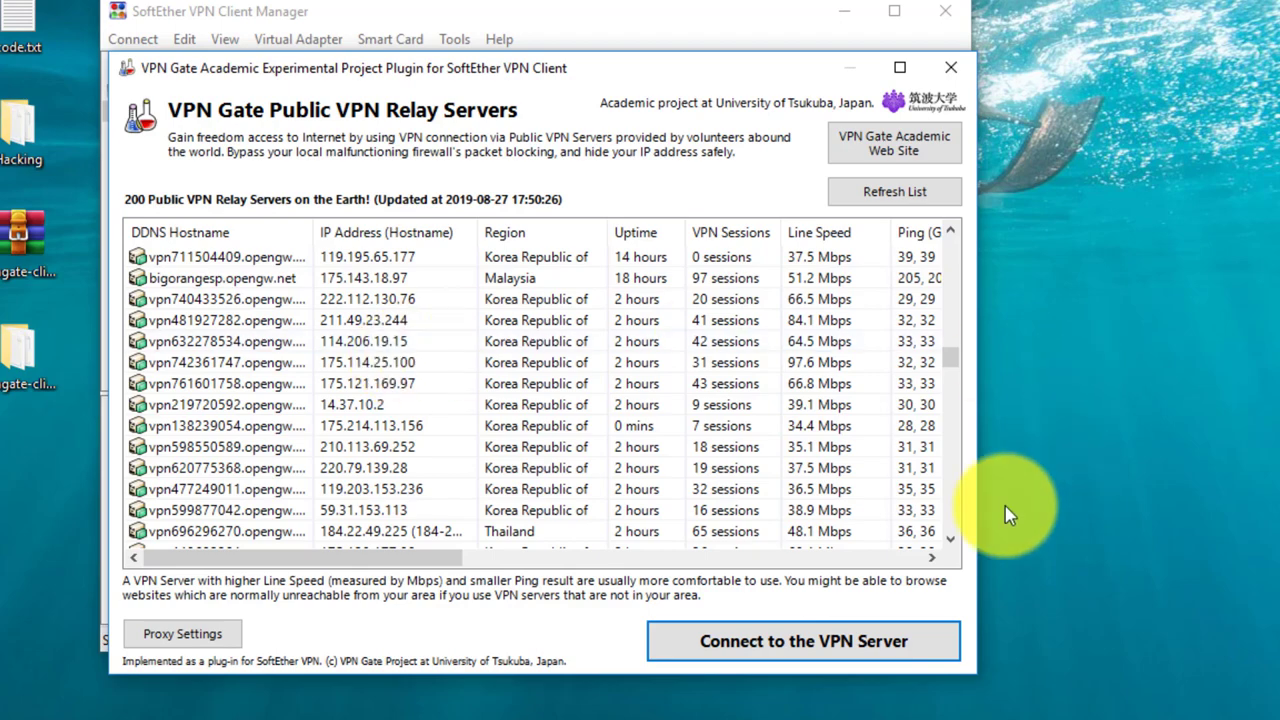
scroll(635, 477, up, 5)
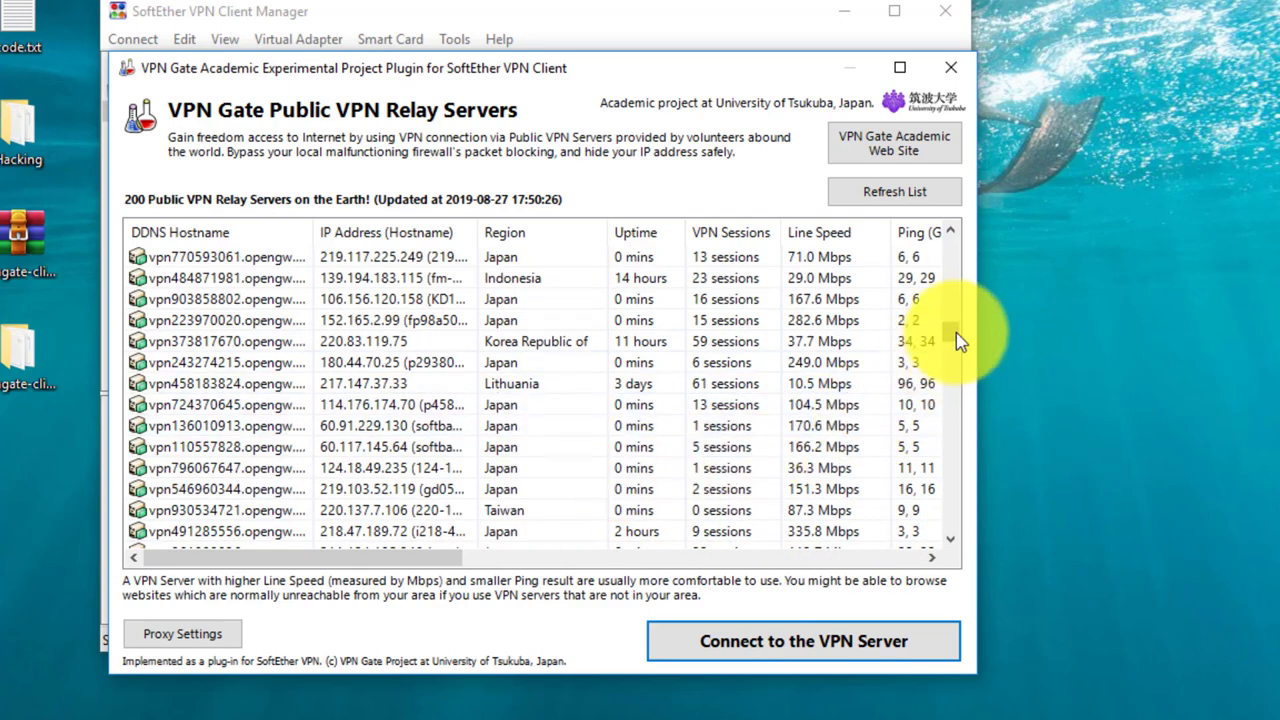
drag(956, 332, 957, 229)
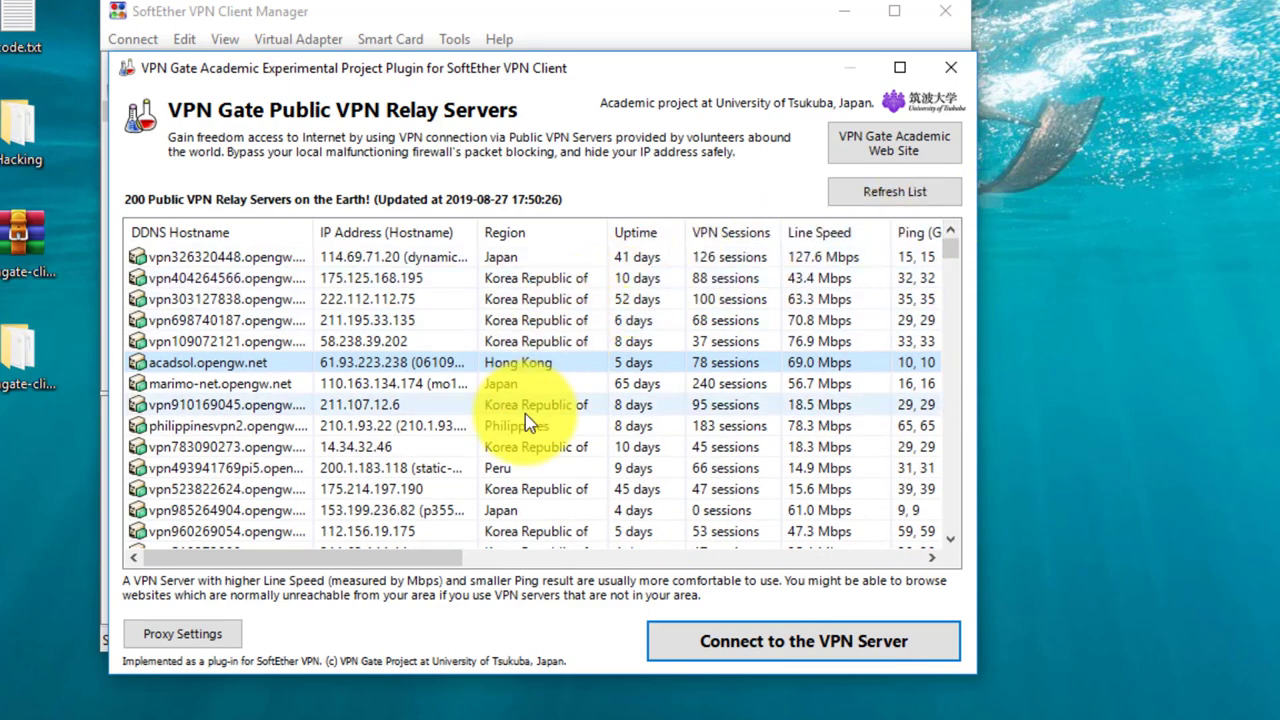
scroll(529, 422, down, 9)
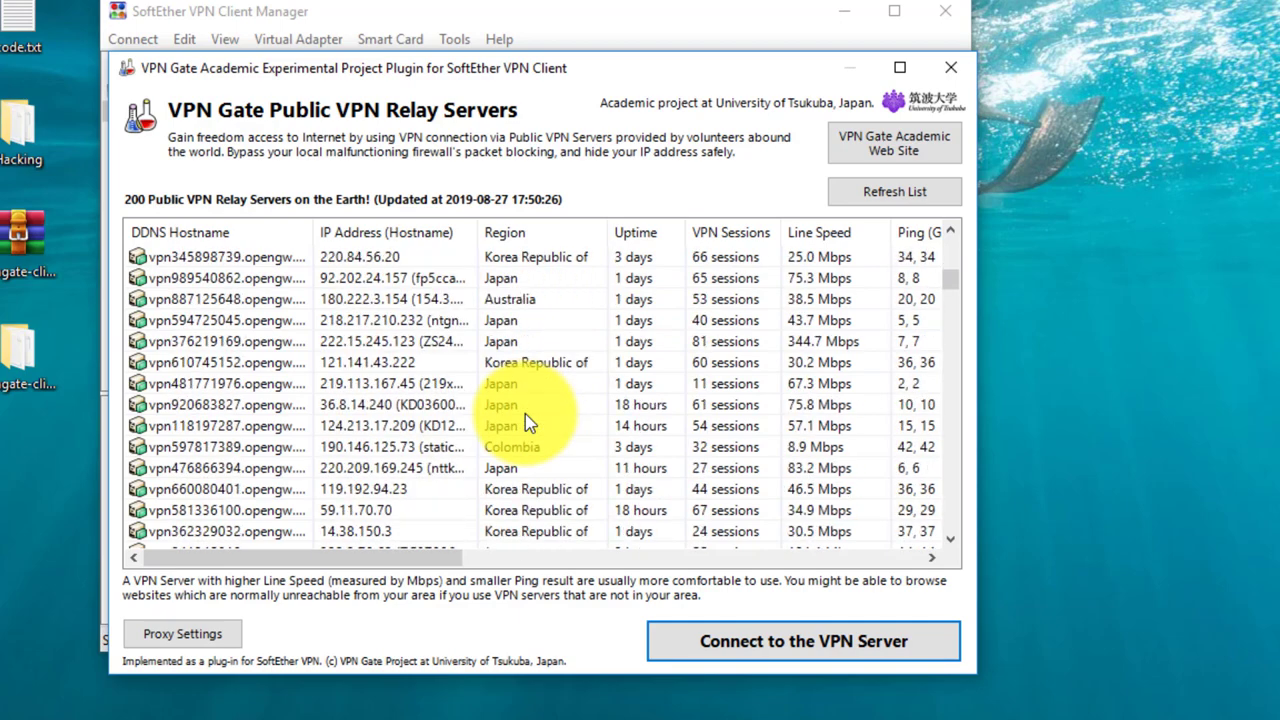
scroll(529, 422, down, 8)
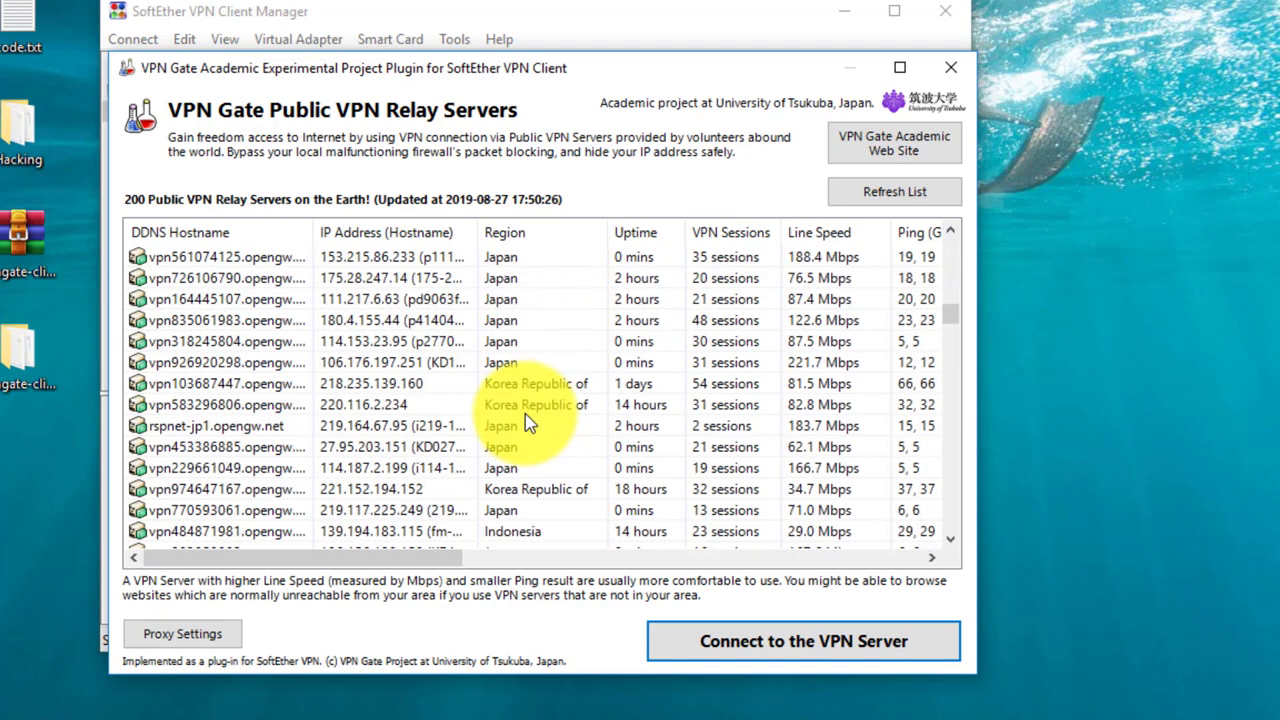
scroll(529, 422, down, 3)
scroll(529, 422, down, 4)
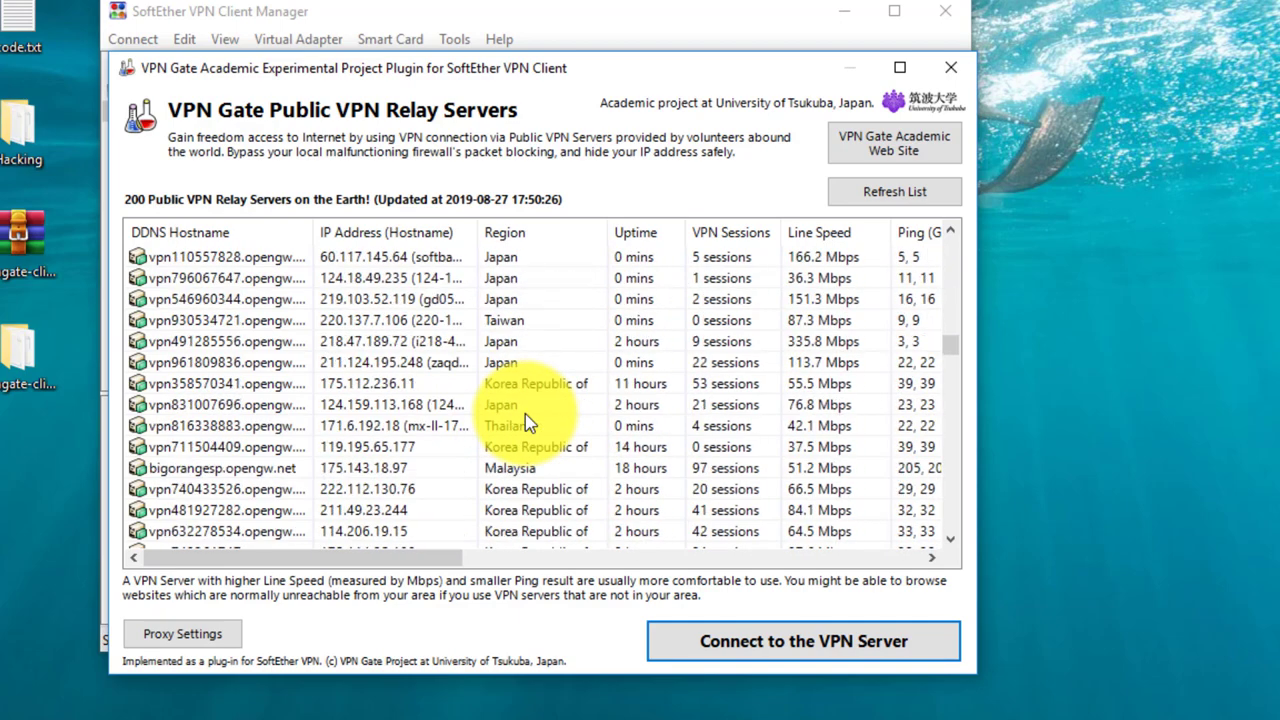
click(525, 420)
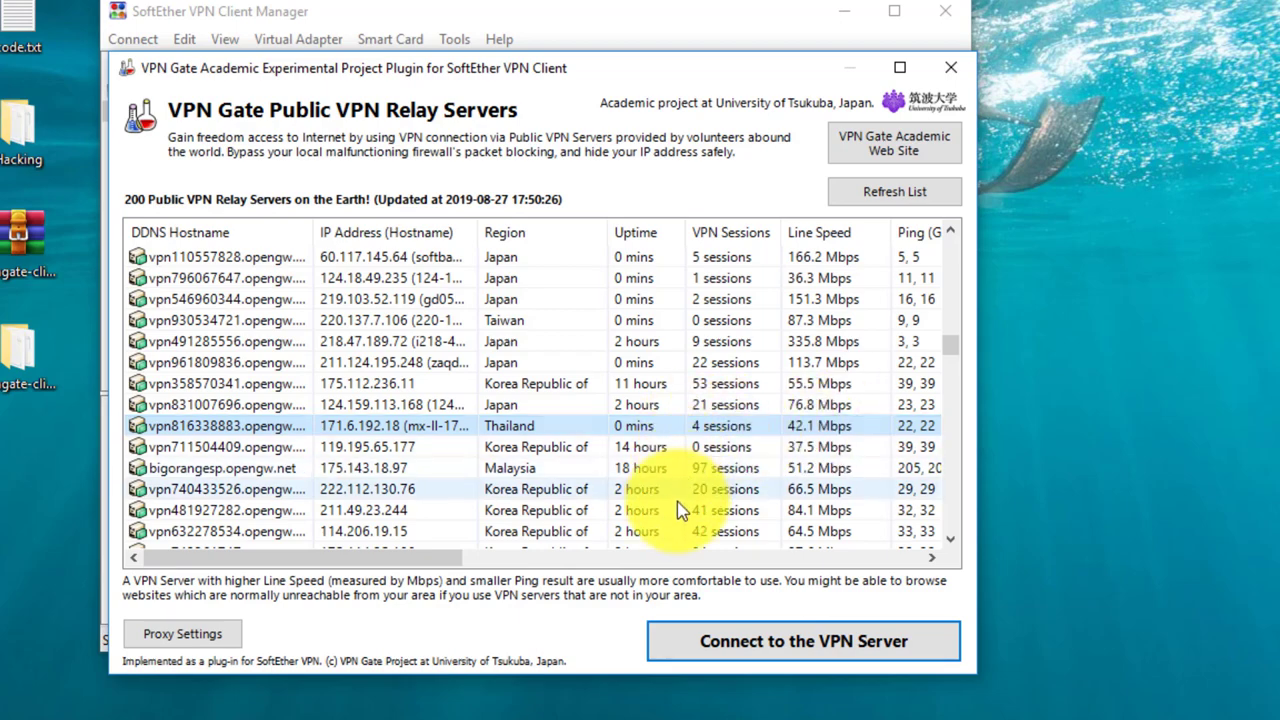
Step: Compare the other Thailand entry in the list, then connect to the Thailand server 171.6.192.18 using the TCP protocol
scroll(680, 515, down, 1)
scroll(600, 440, down, 5)
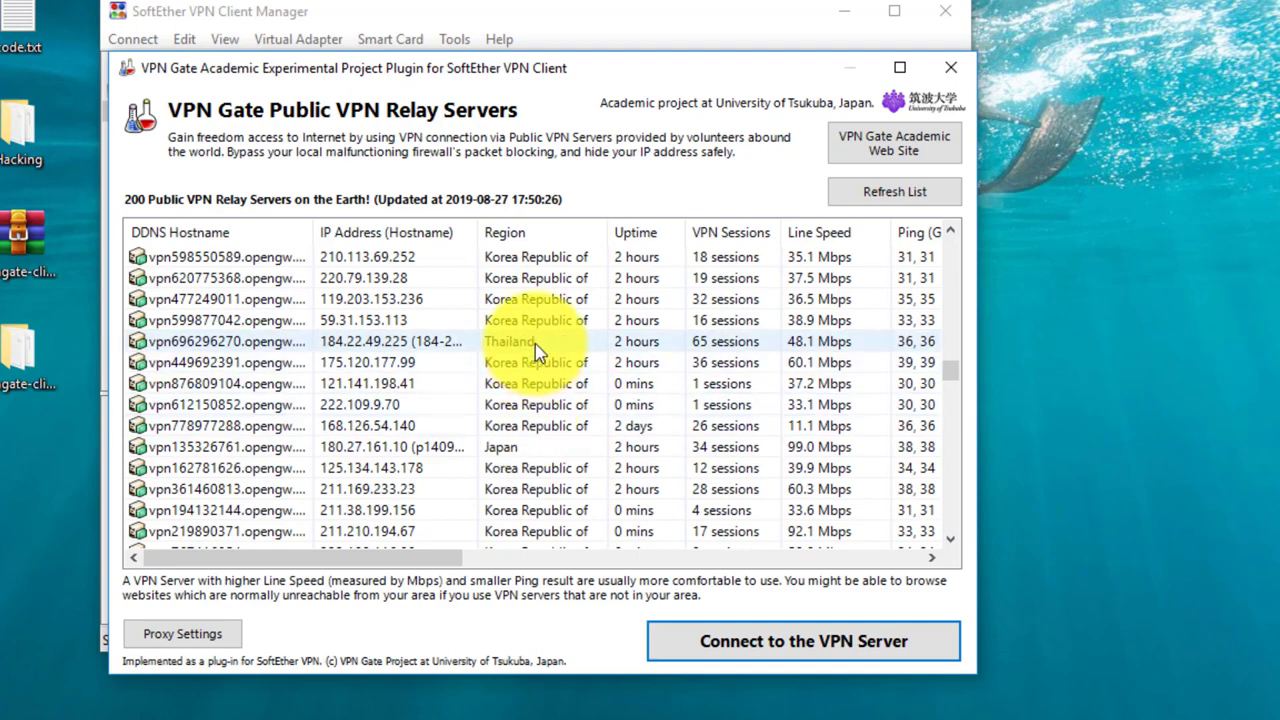
scroll(535, 352, up, 2)
click(540, 362)
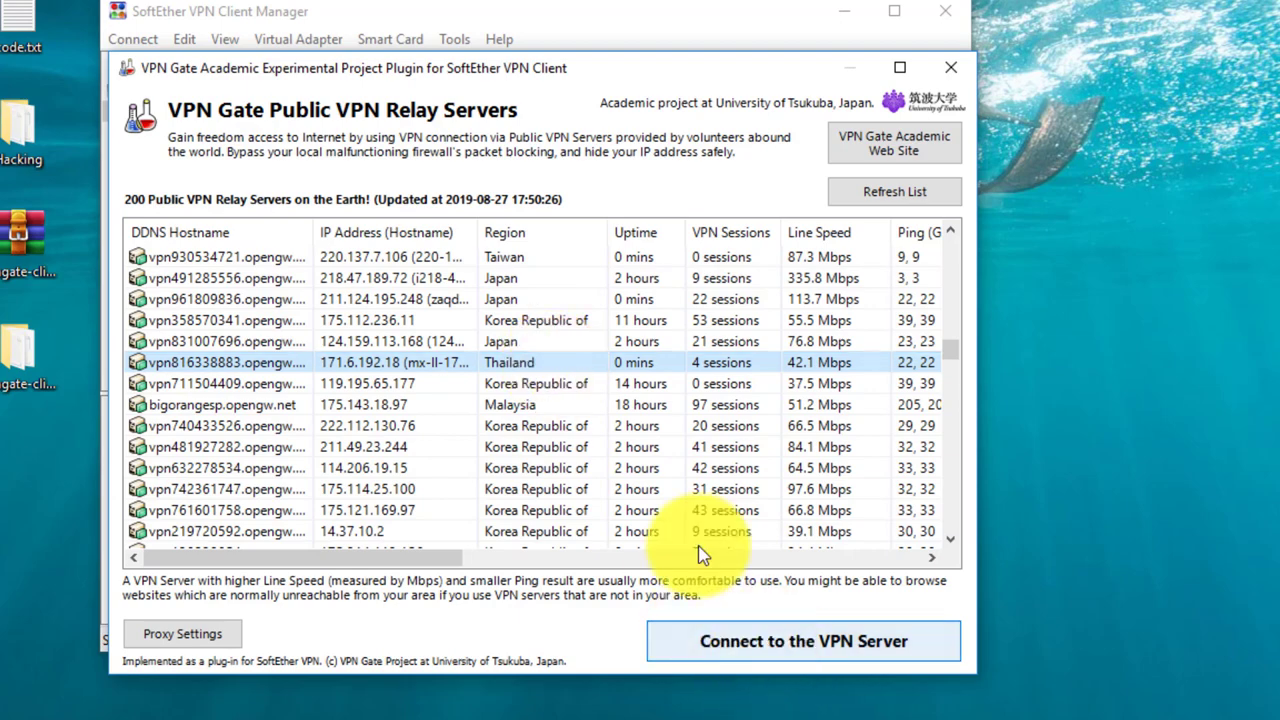
double_click(564, 363)
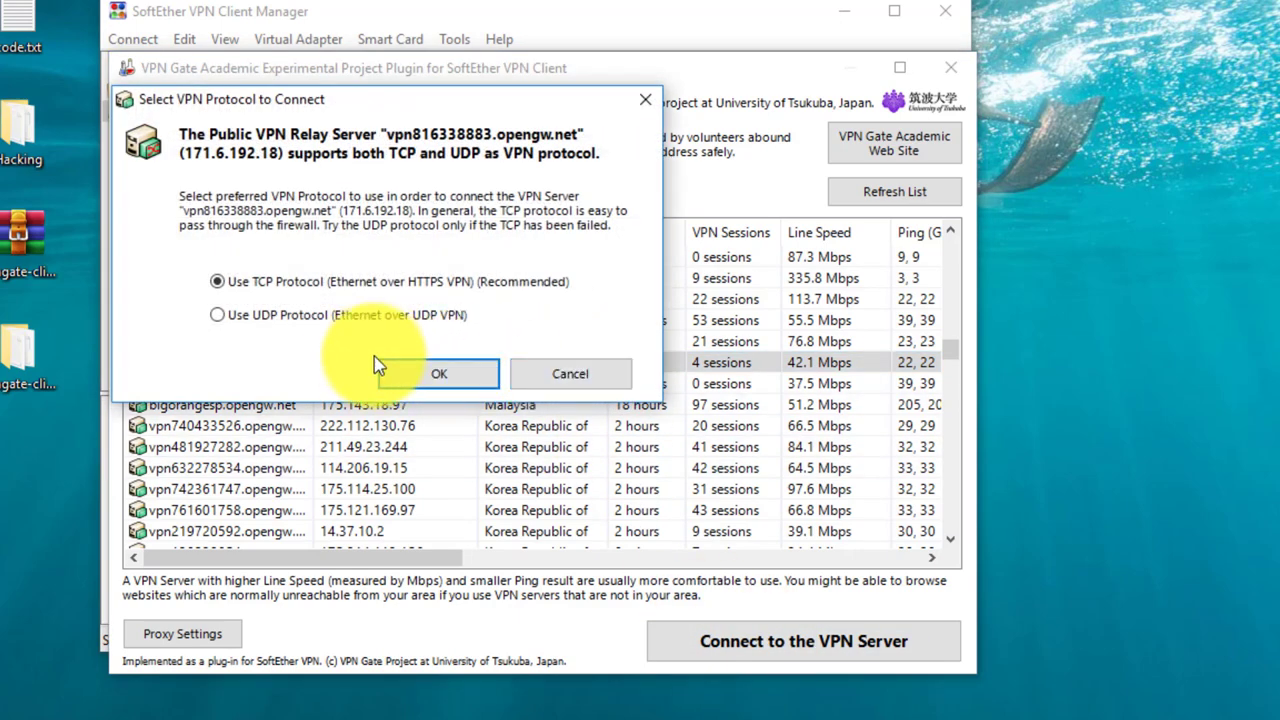
click(413, 376)
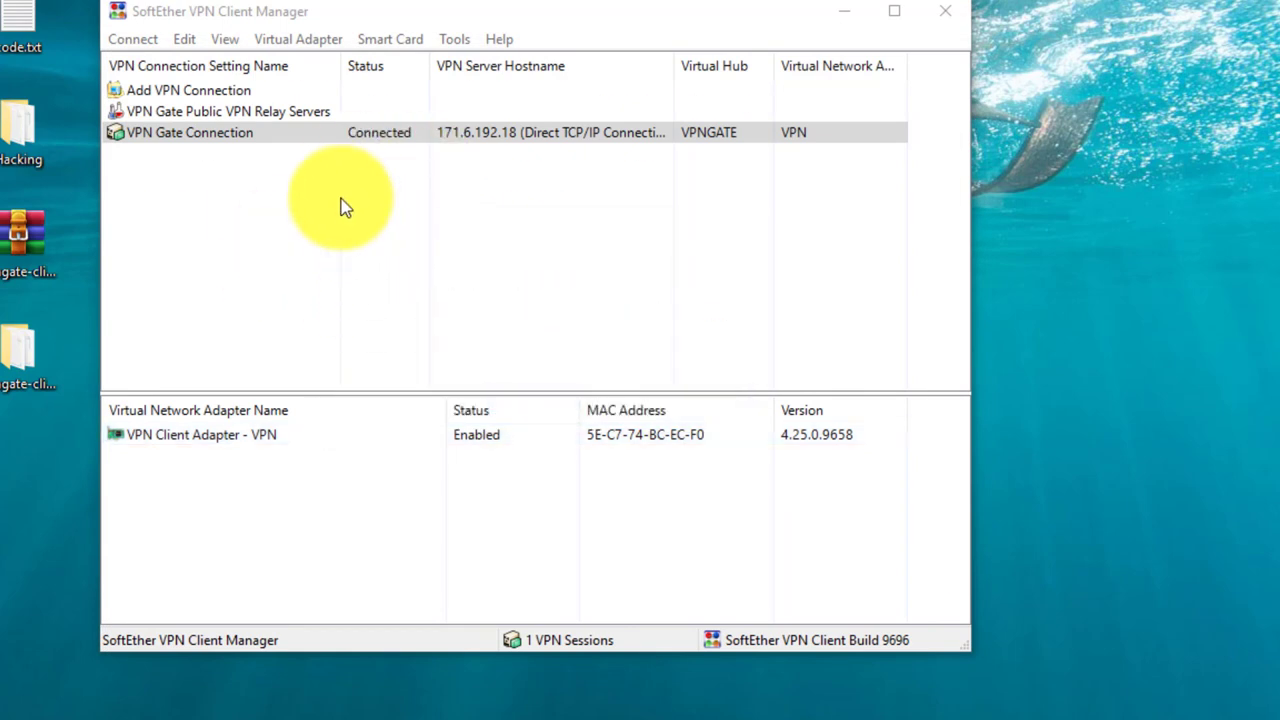
Step: Move the VPN Client Manager window aside and switch to Chrome to check the public IP address and country
drag(506, 50, 808, 114)
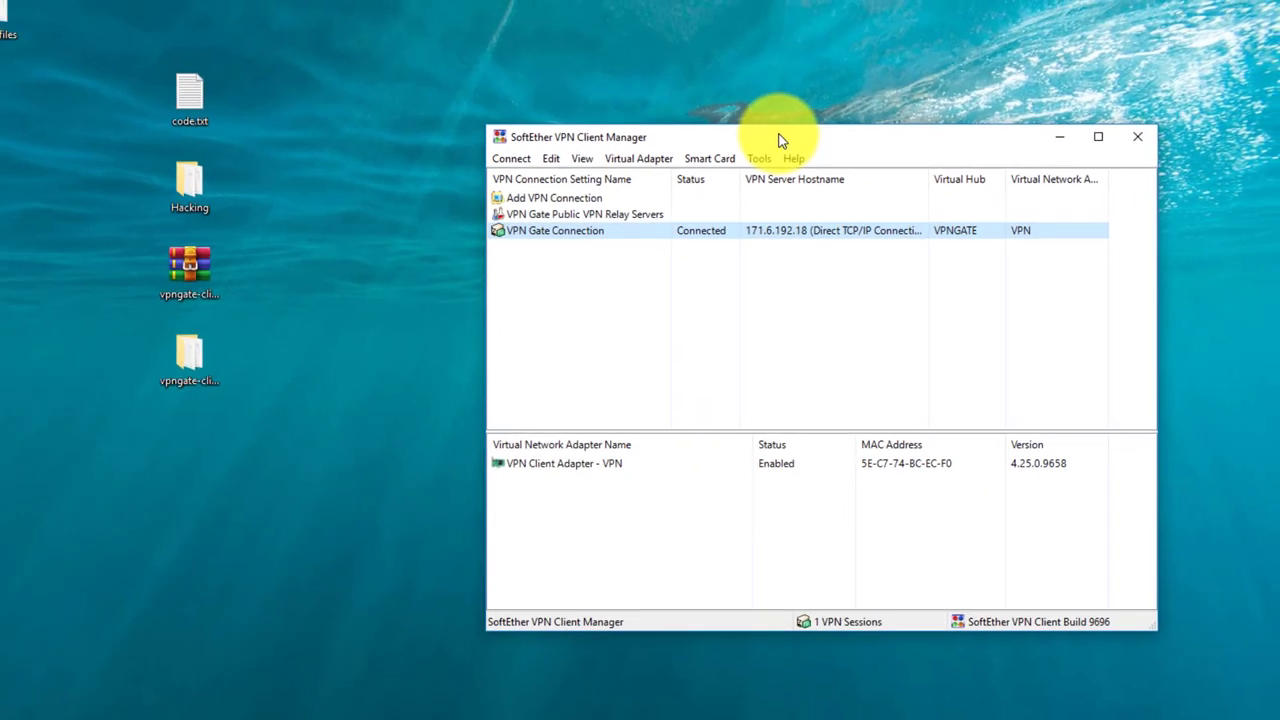
right_click(423, 4)
click(433, 18)
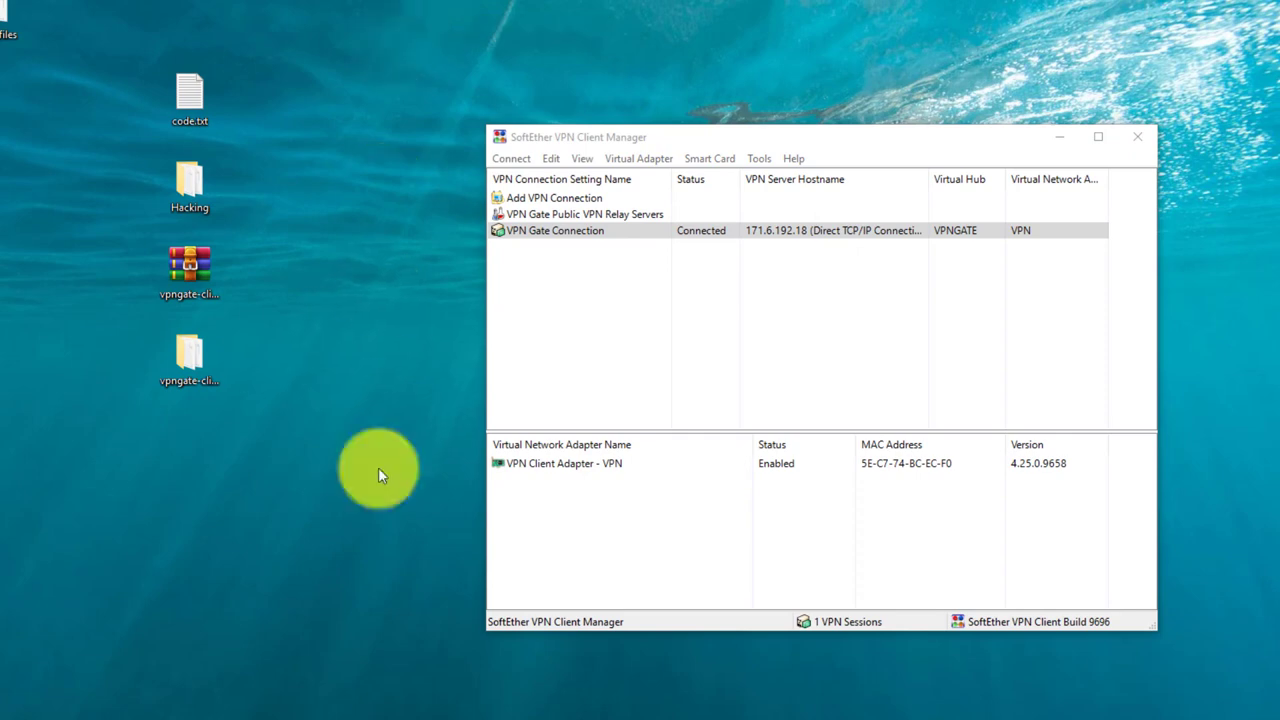
drag(0, 719, 91, 596)
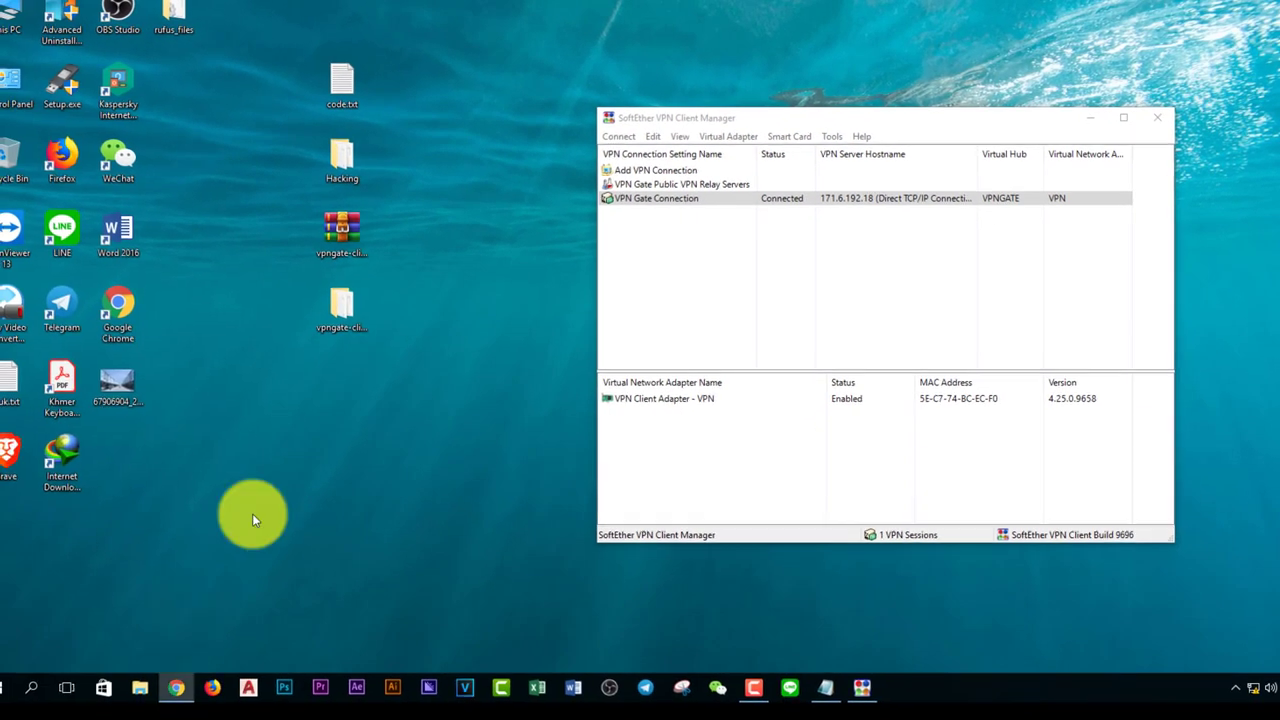
click(392, 537)
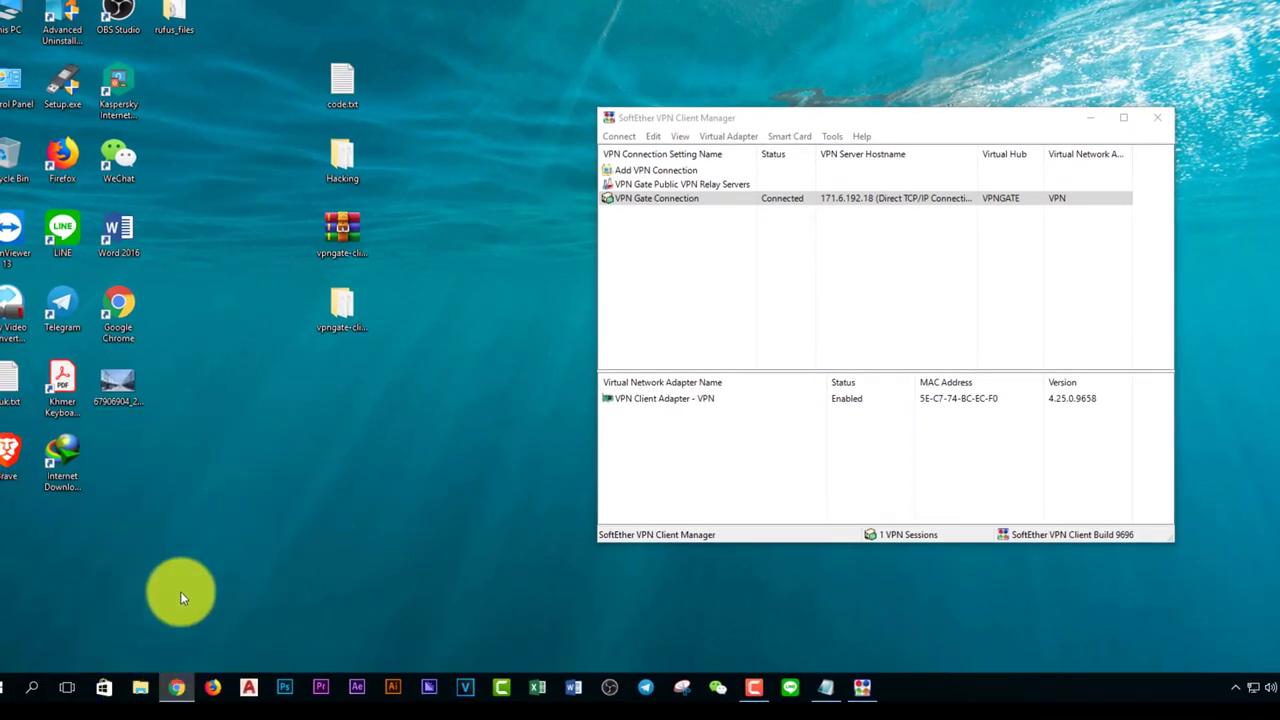
click(177, 687)
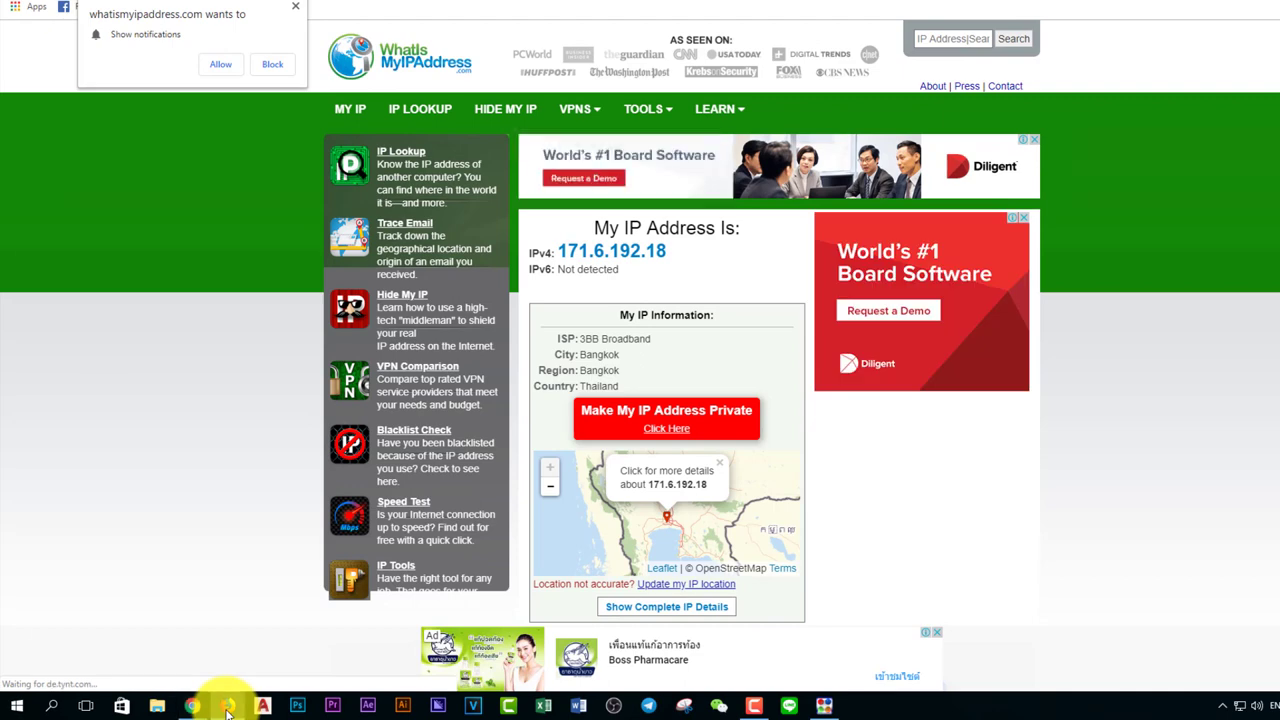
Step: In Firefox, search the web for "what is my ip" and open the whatismyip.com result
click(228, 708)
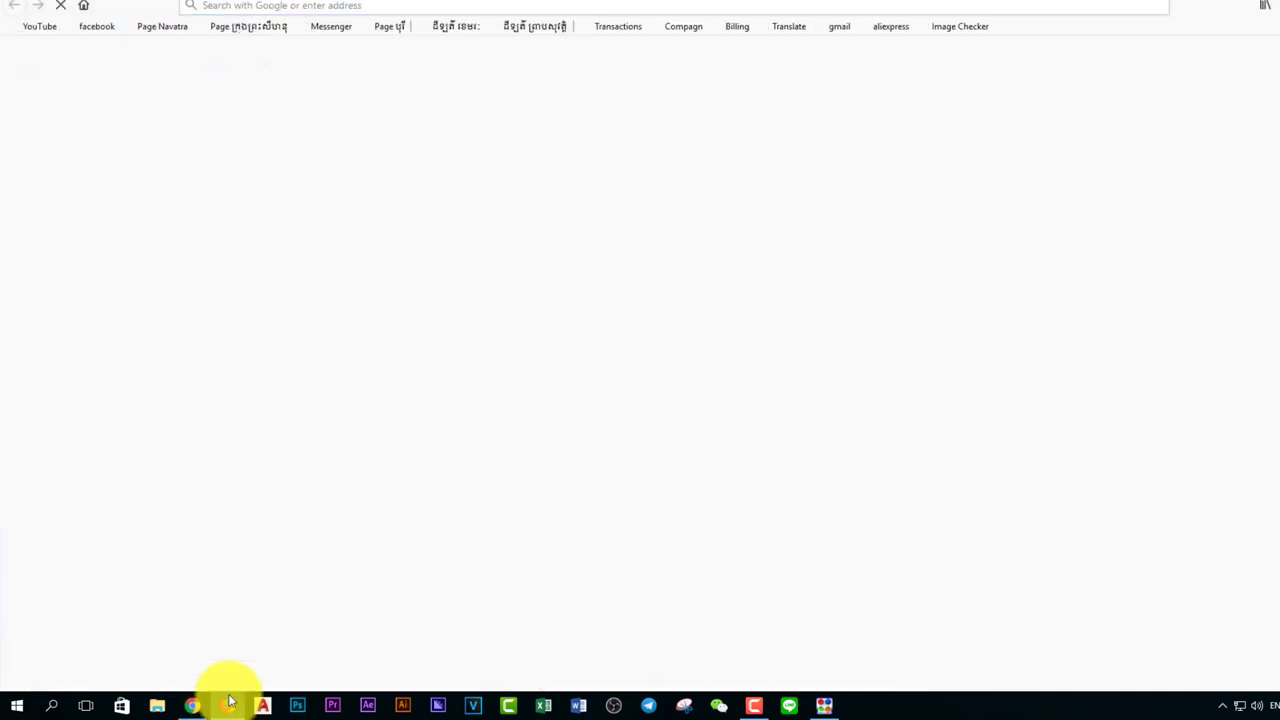
click(265, 17)
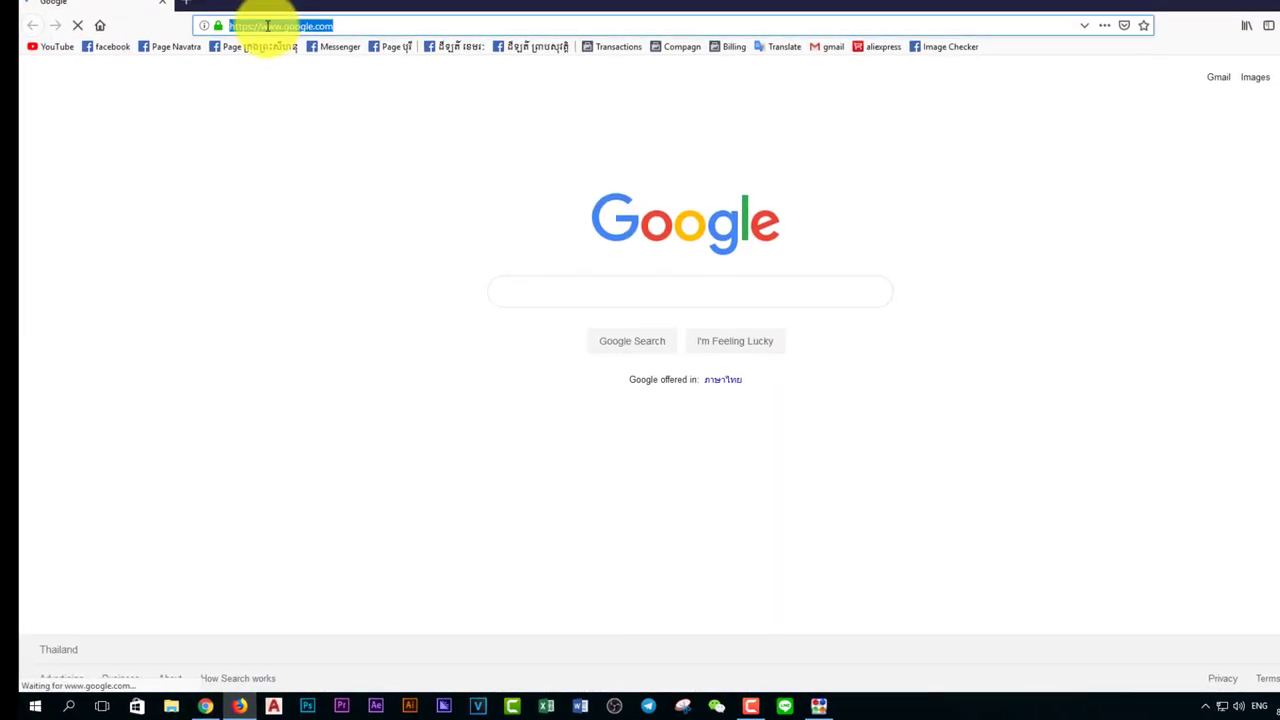
text(what)
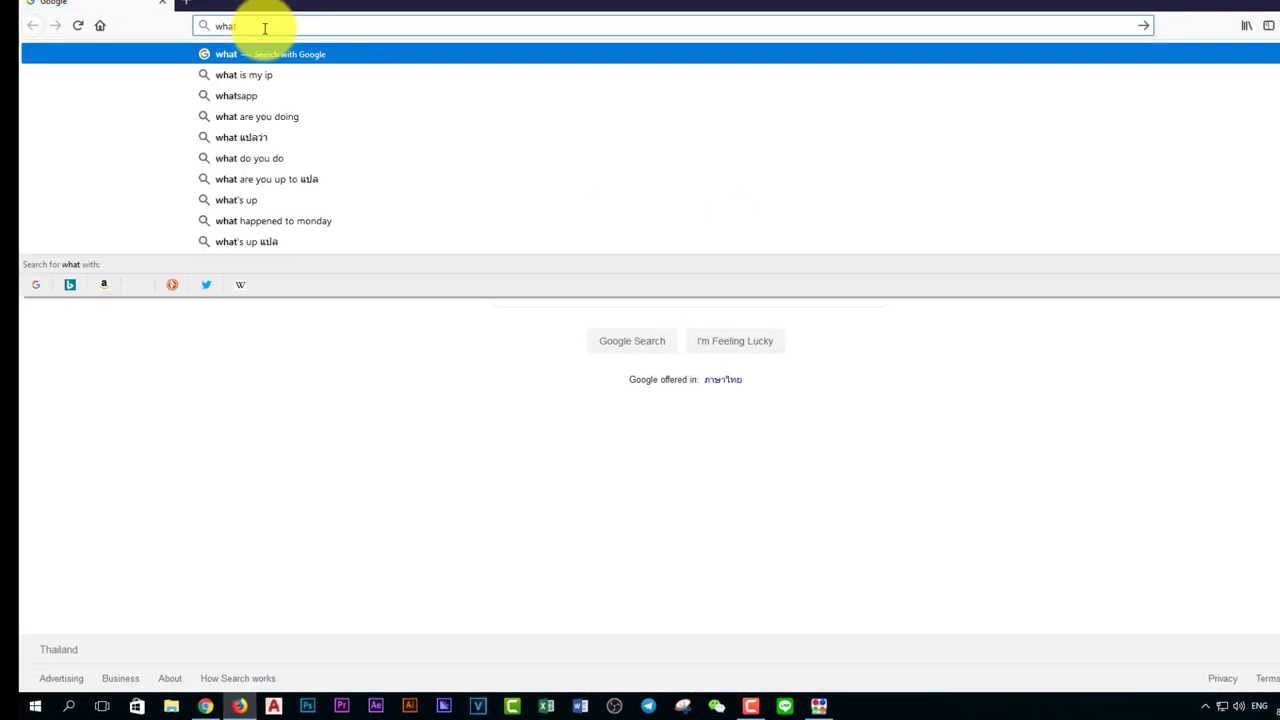
key(Down)
key(Return)
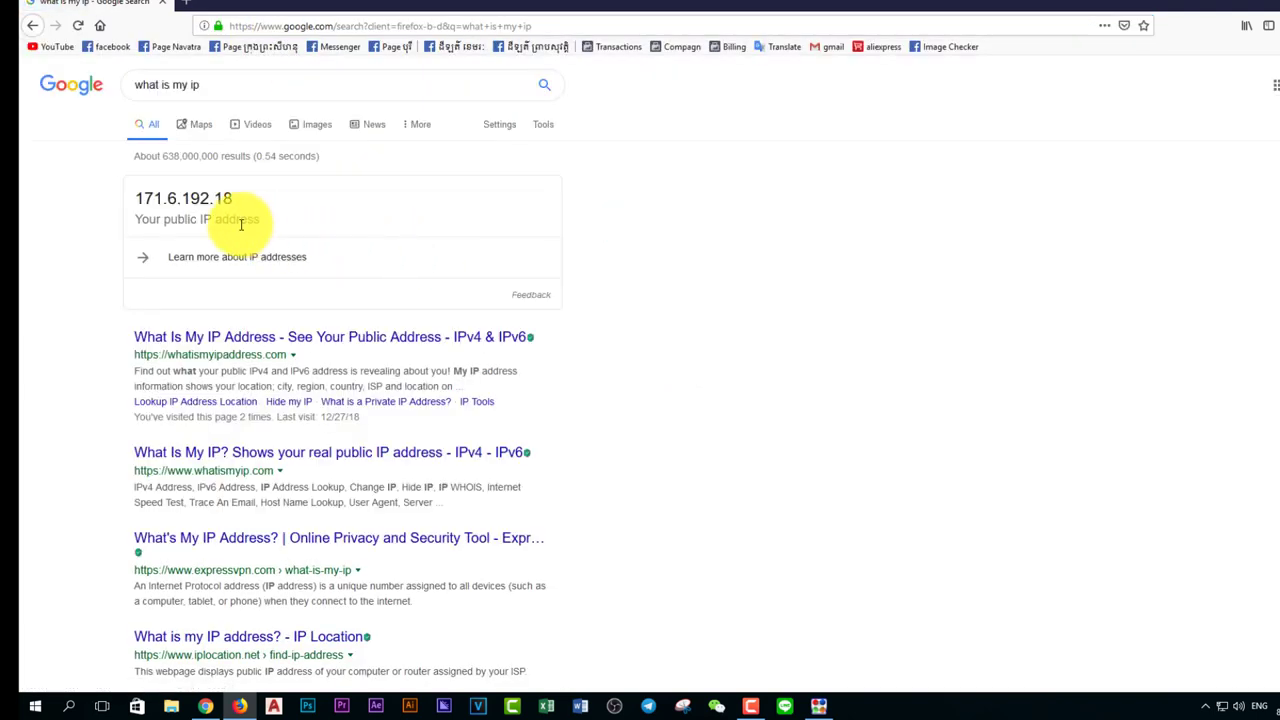
click(217, 459)
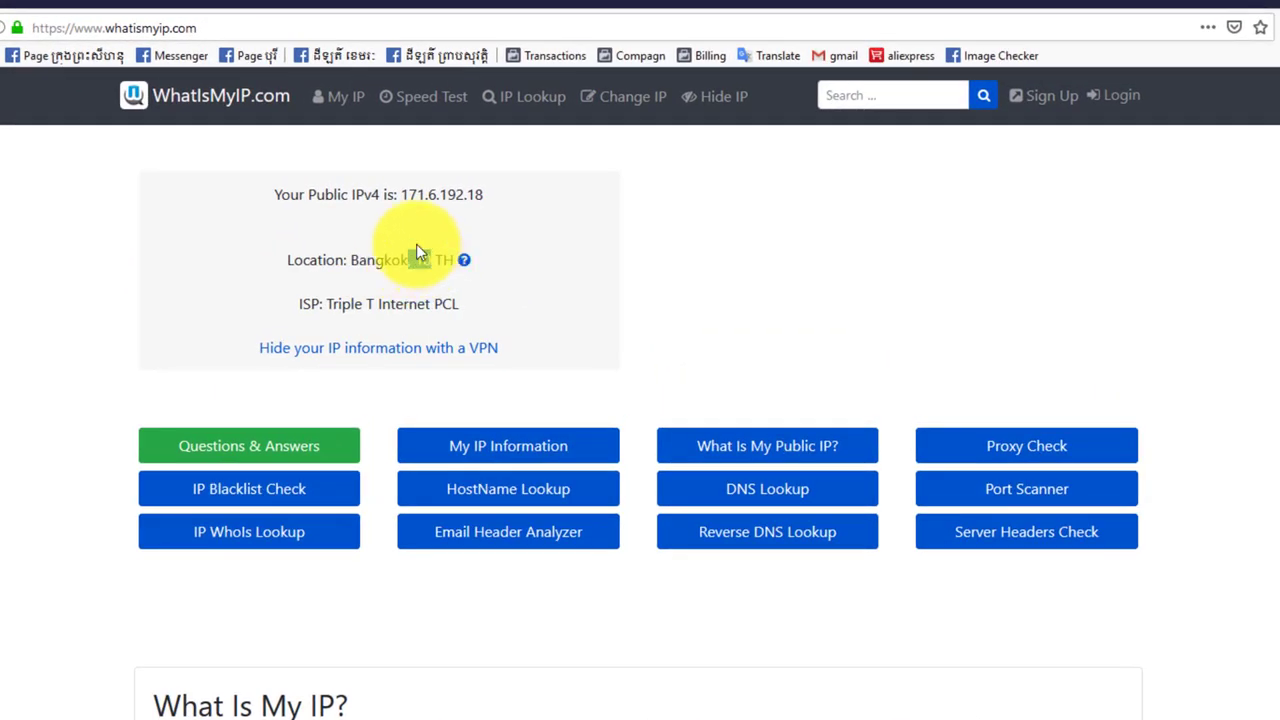
Step: Examine the public IPv4 address, location and ISP shown on WhatIsMyIP.com
drag(352, 194, 486, 194)
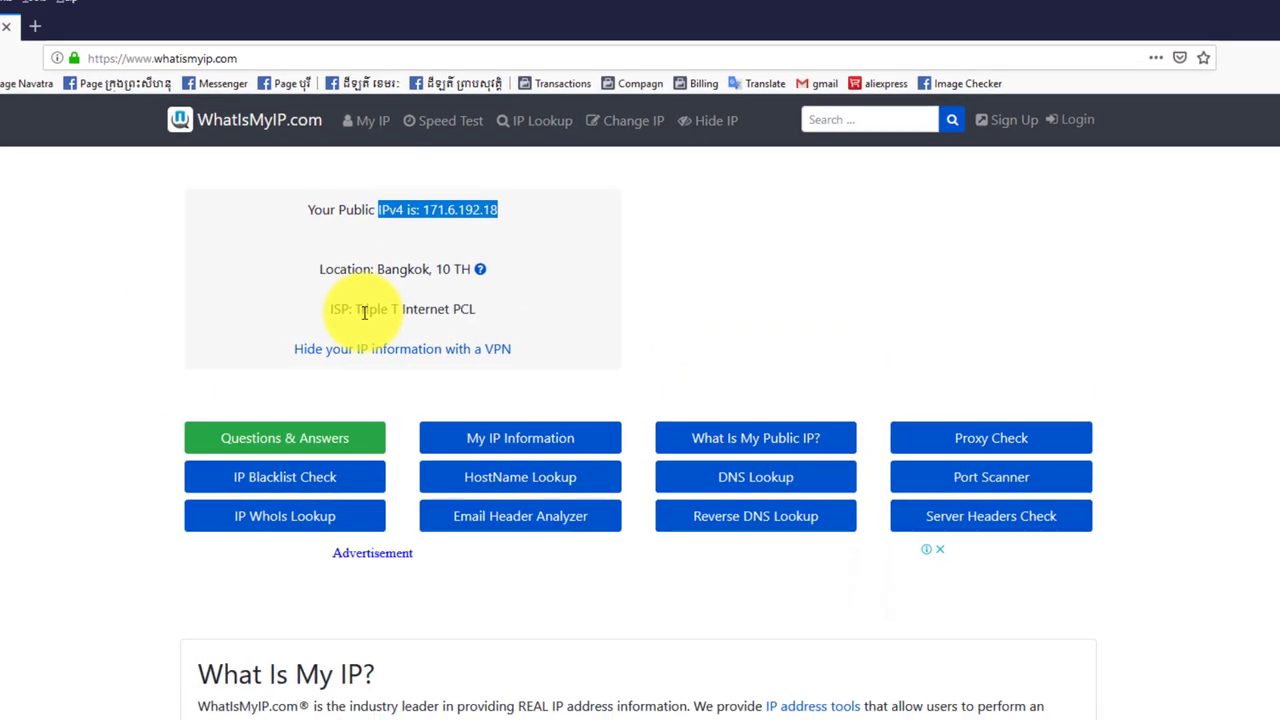
scroll(340, 380, down, 3)
scroll(235, 281, up, 3)
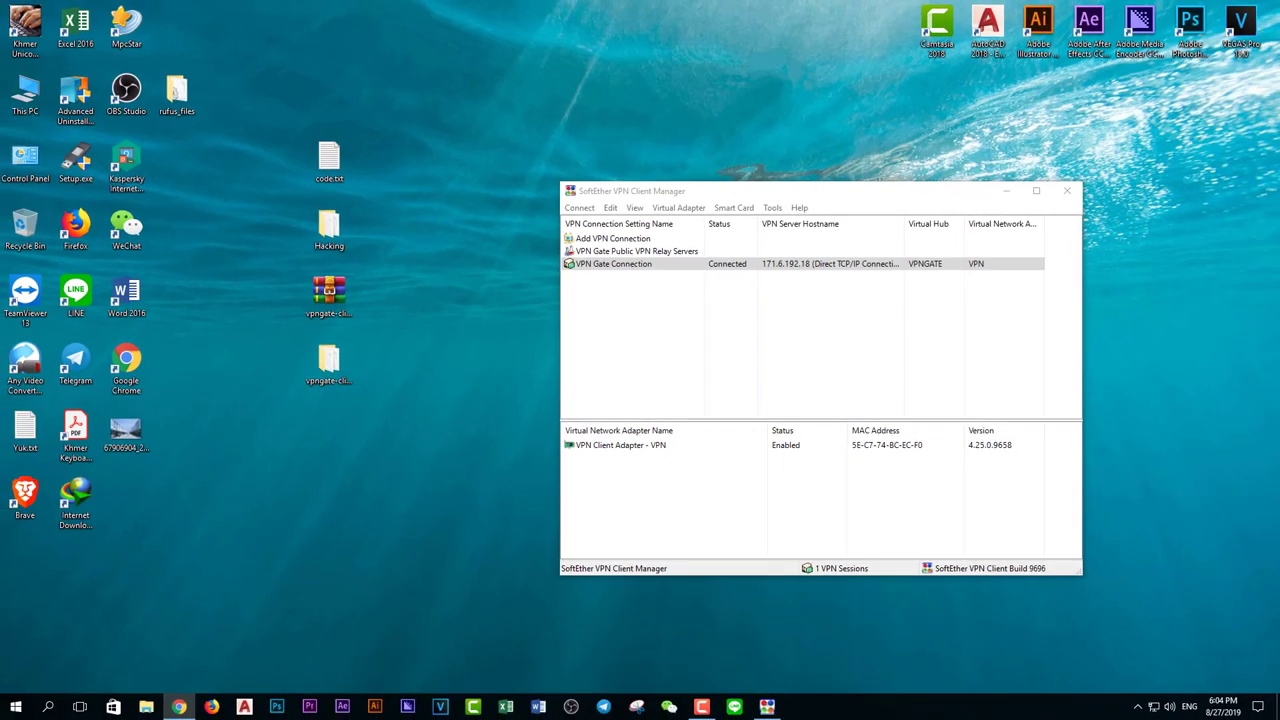
Step: Move the Brave shortcut to an empty area of the desktop and launch the Brave browser
click(185, 706)
drag(12, 494, 230, 500)
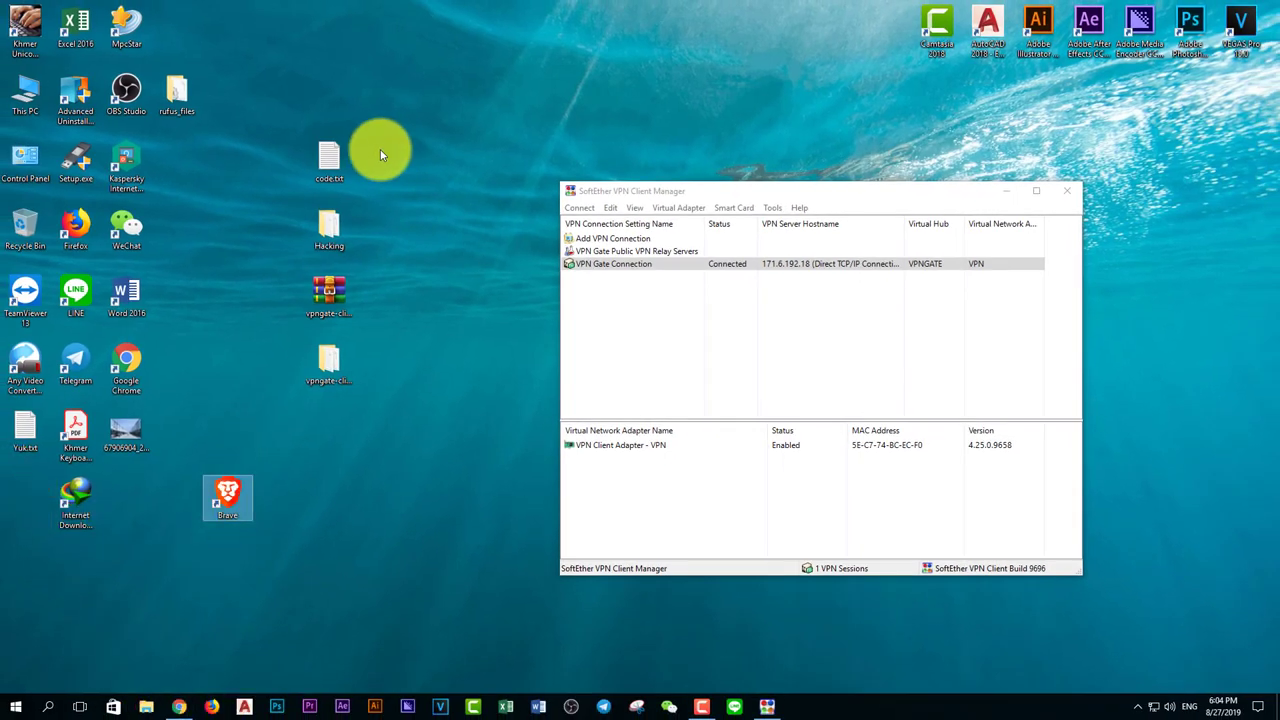
drag(557, 234, 737, 23)
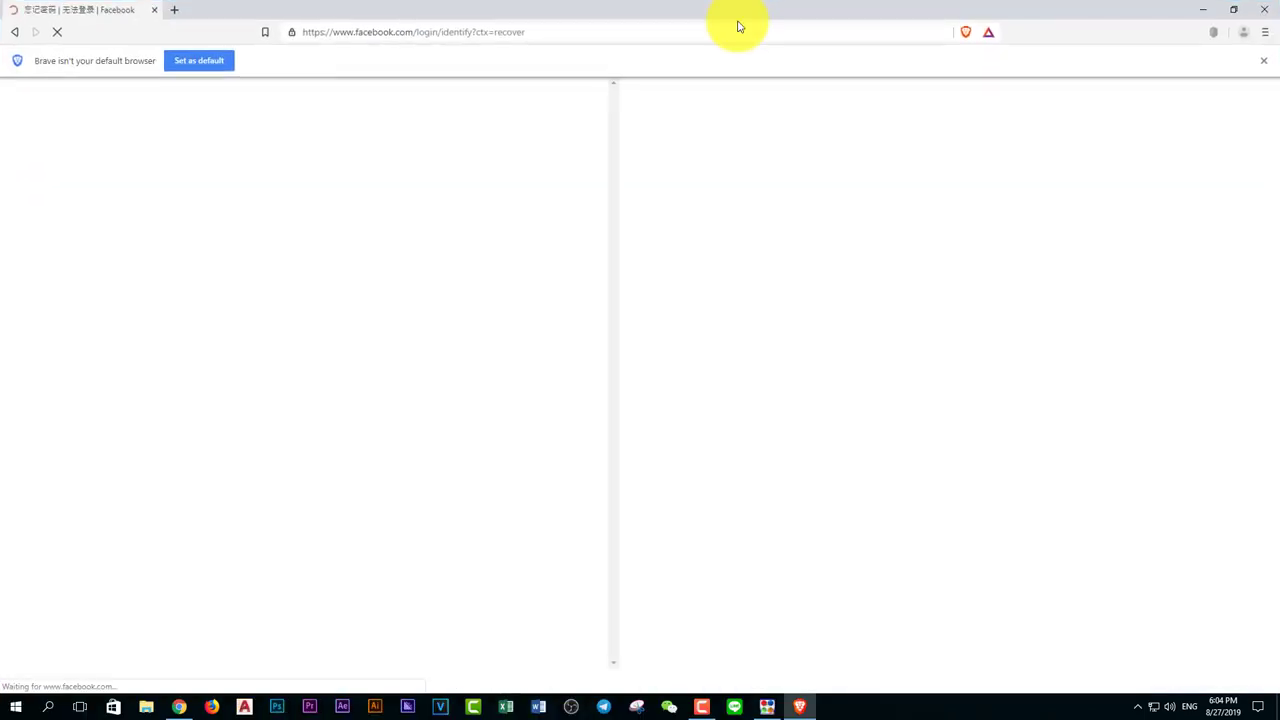
click(350, 31)
text(https://whatismyipaddress.com/)
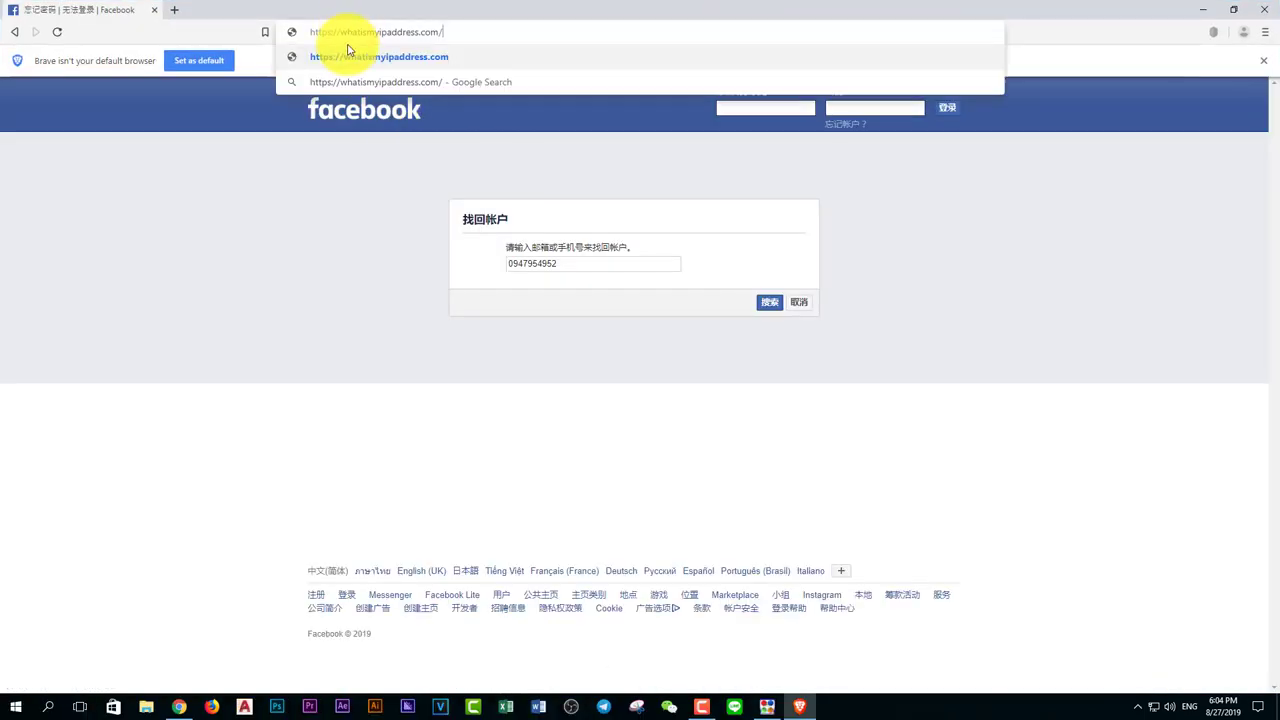
key(Return)
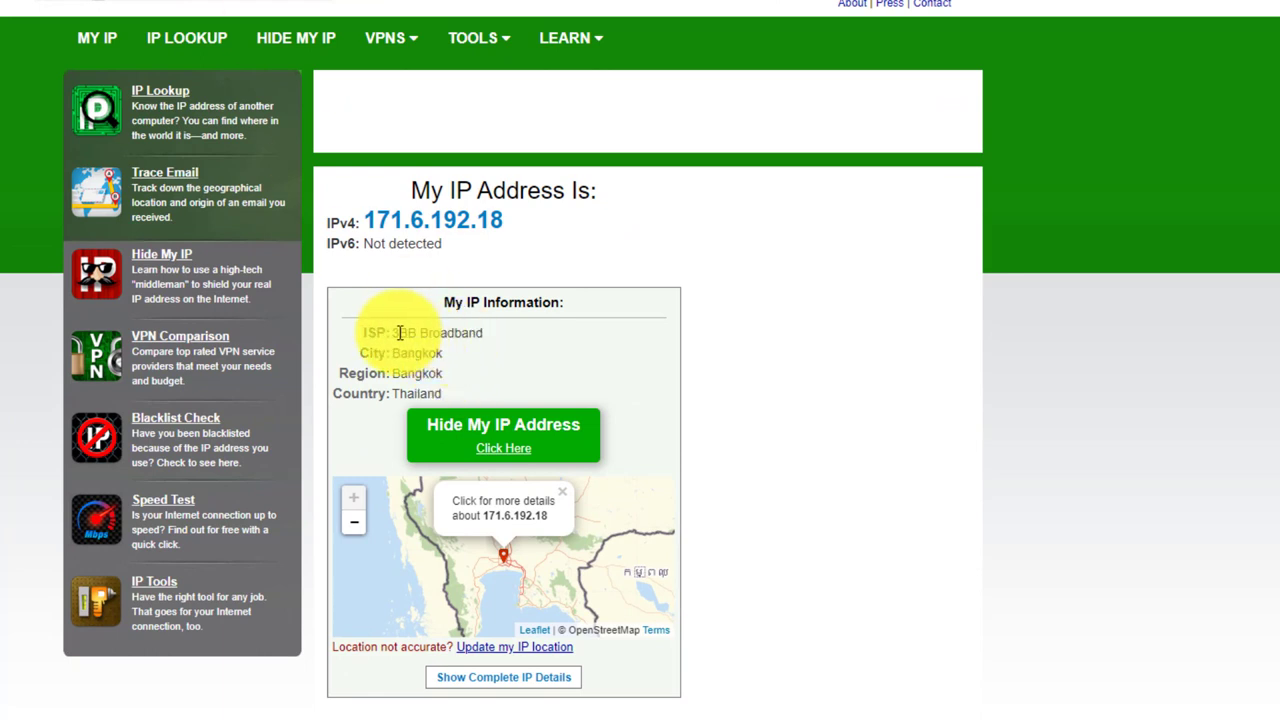
drag(393, 334, 442, 395)
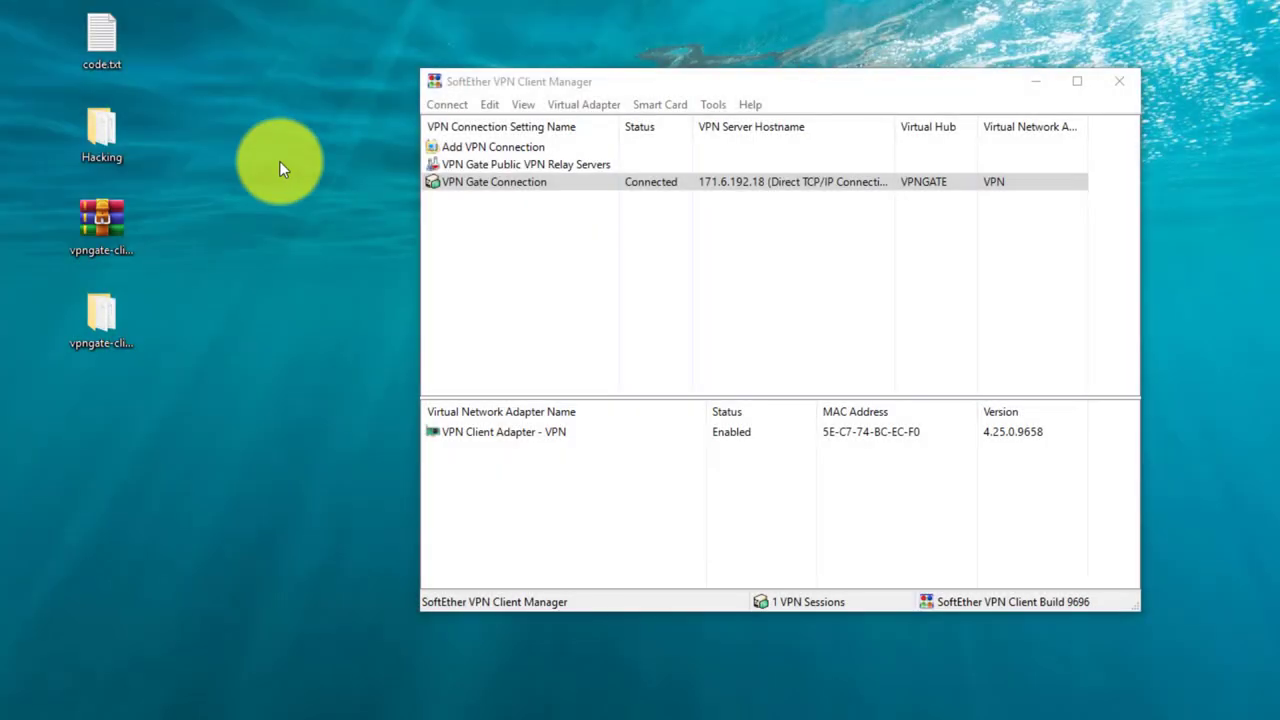
Step: Minimize the VPN Client Manager and line up the Brave and SoftEther shortcuts below the vpngate folder on the desktop
click(1042, 92)
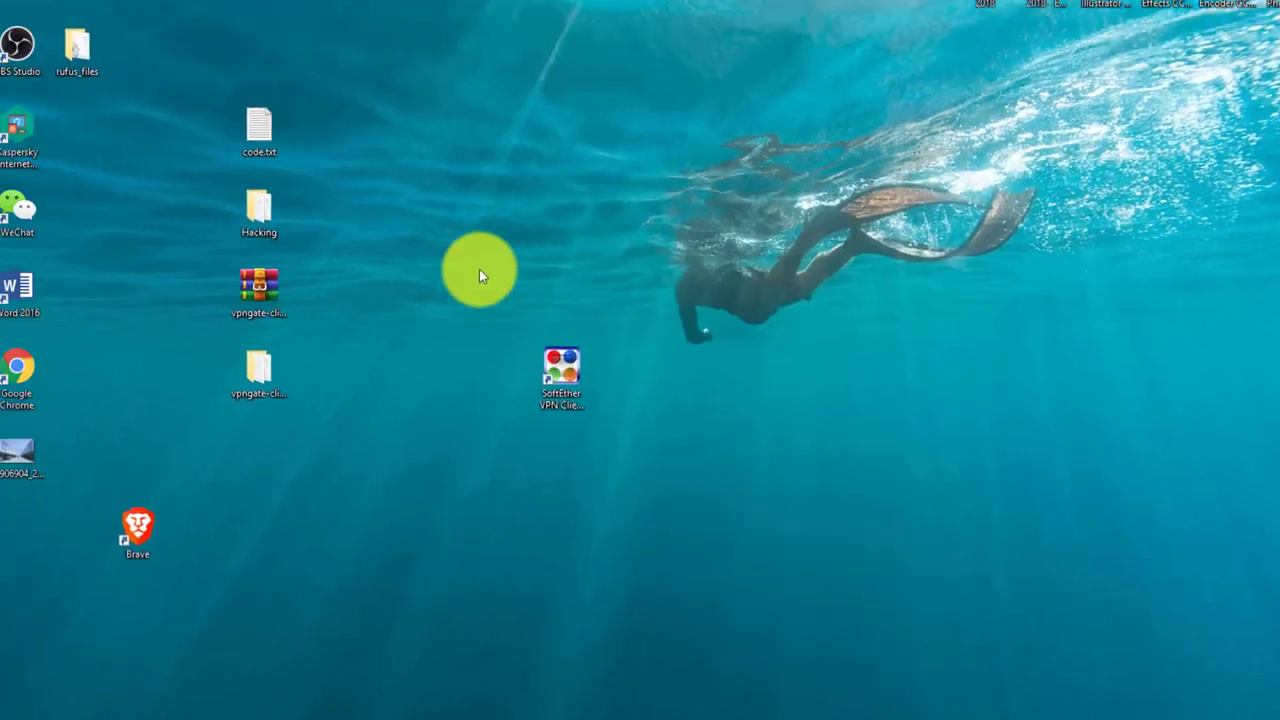
right_click(291, 190)
click(306, 247)
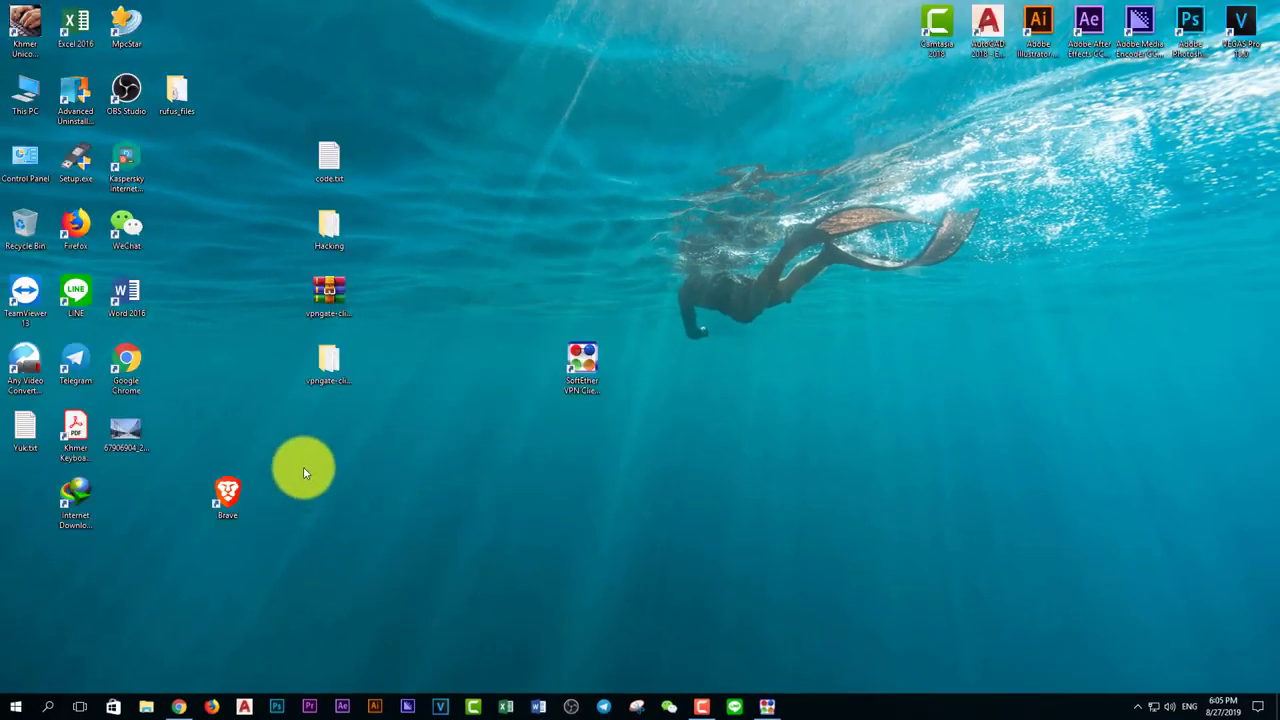
drag(228, 493, 328, 432)
drag(535, 383, 331, 506)
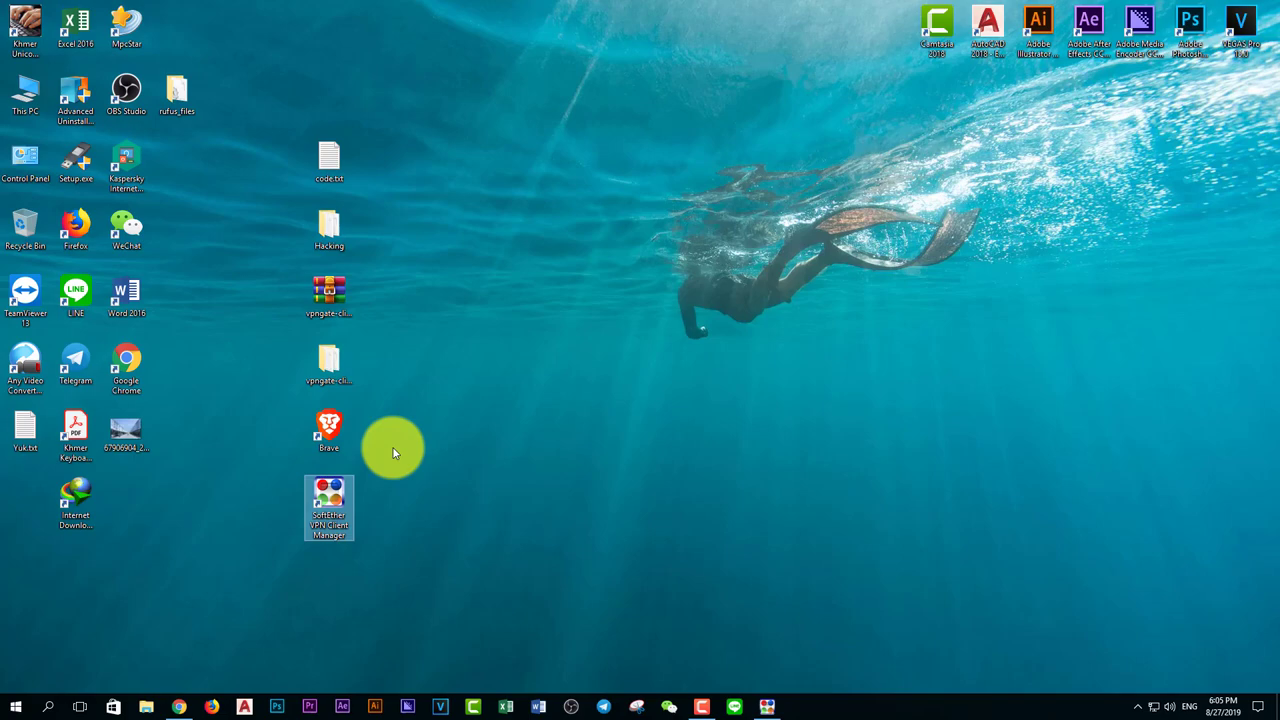
right_click(393, 452)
click(430, 486)
Step: Bring up Chrome maximized on whatismyipaddress.com, dismiss the site's notification request and look through the page
double_click(139, 382)
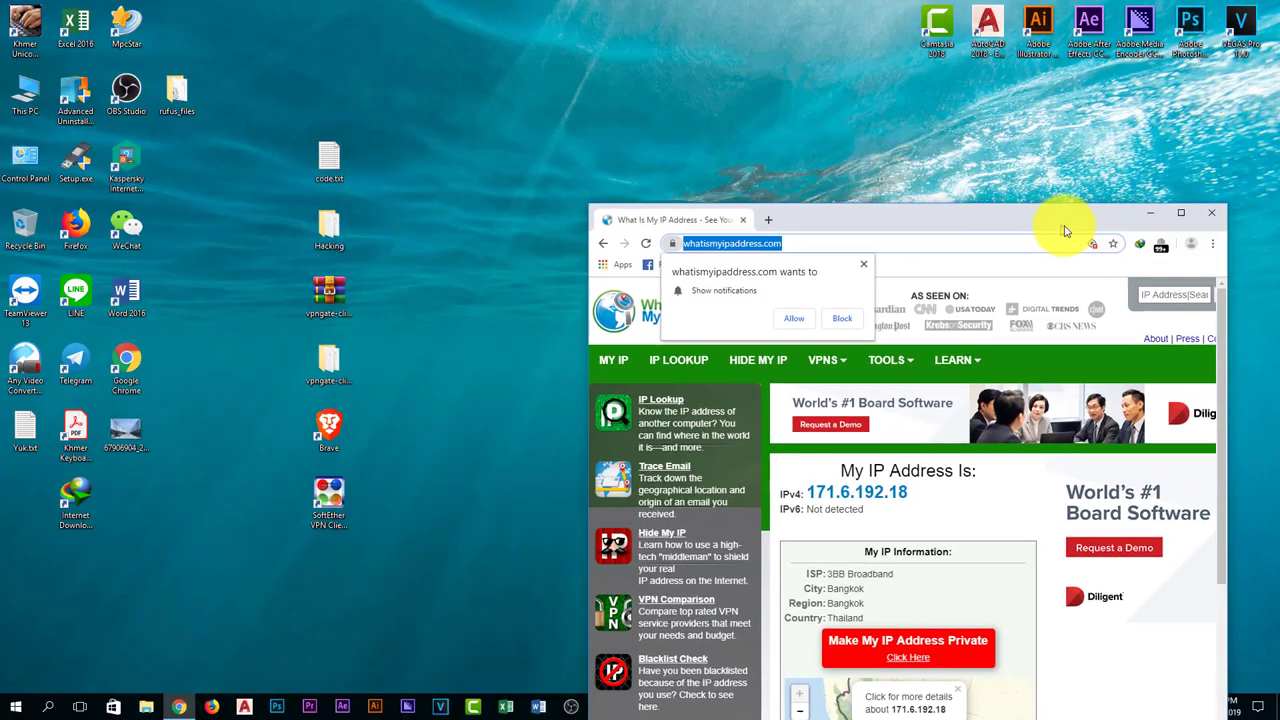
drag(1063, 229, 700, 2)
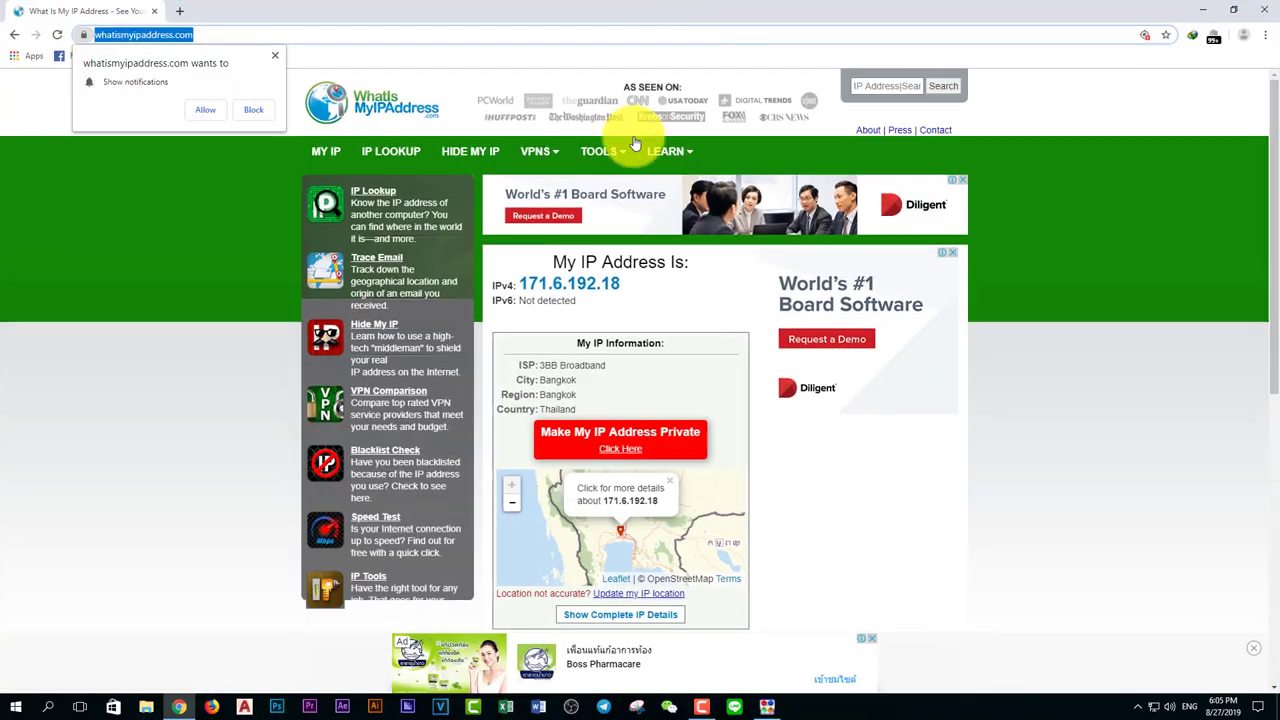
click(274, 56)
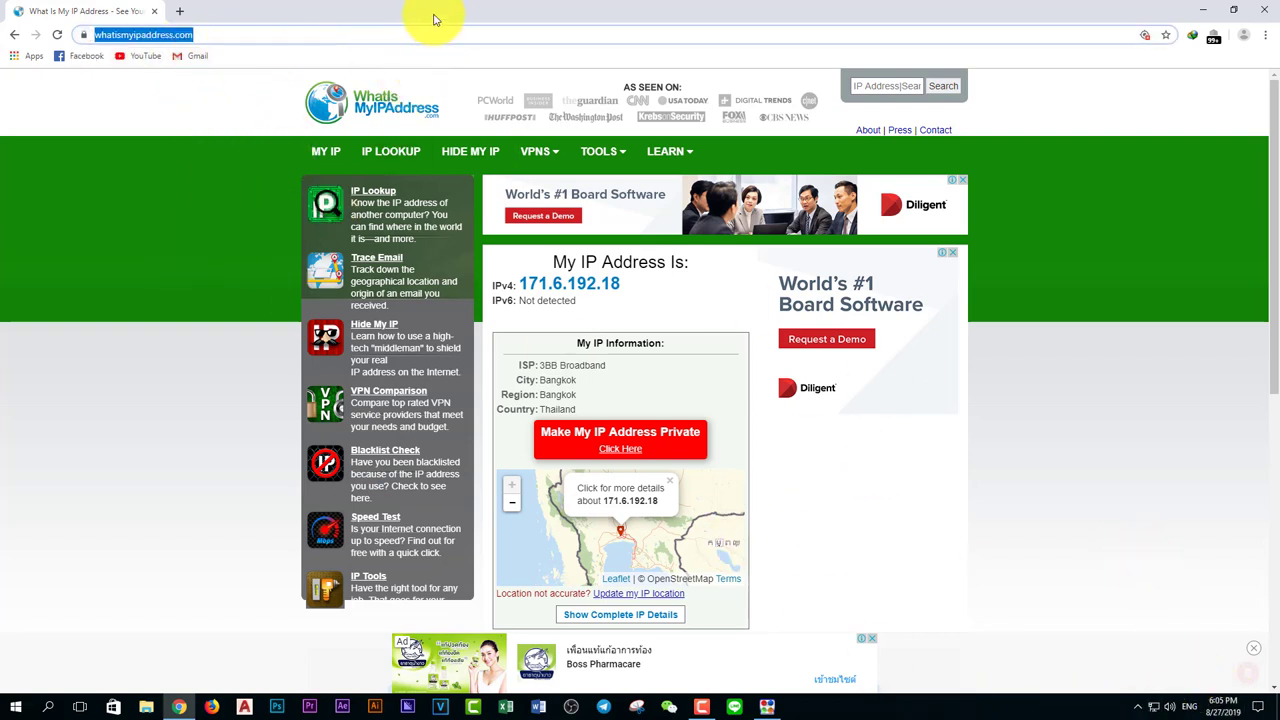
click(125, 400)
scroll(122, 405, down, 6)
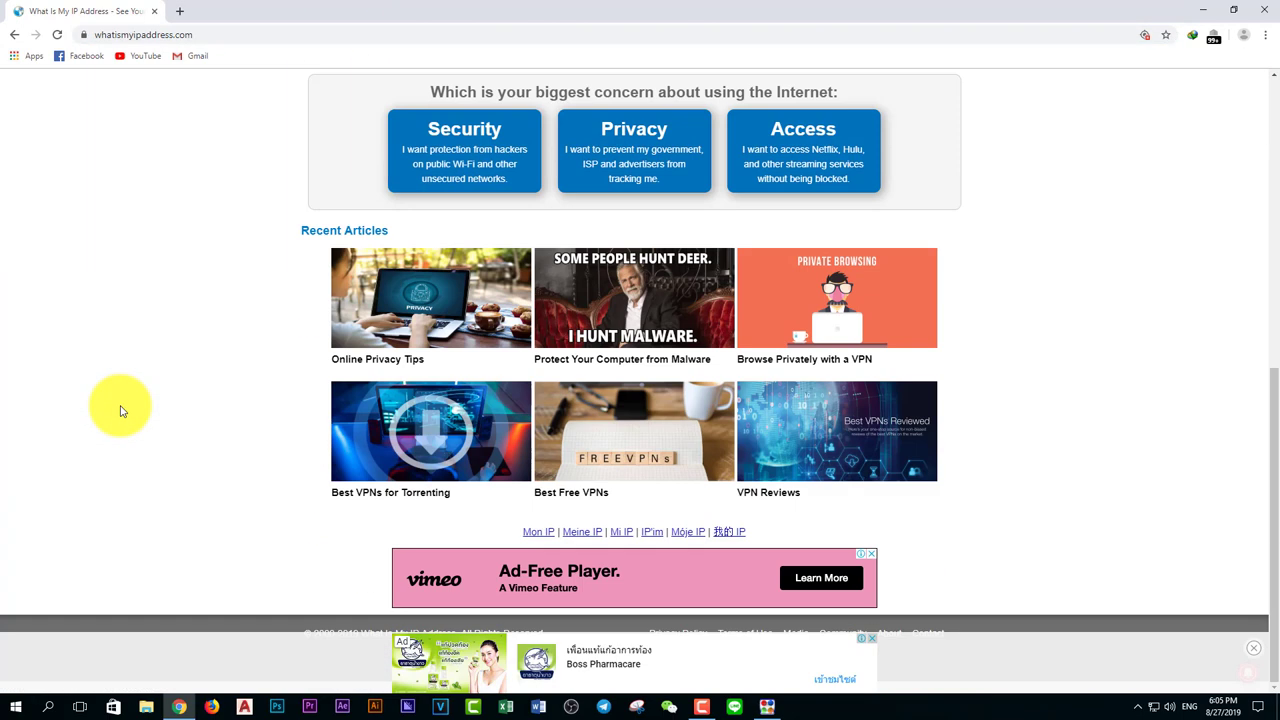
Step: Examine the IP address, ISP, city, region and country on whatismyipaddress.com and look over the articles below
scroll(120, 410, up, 6)
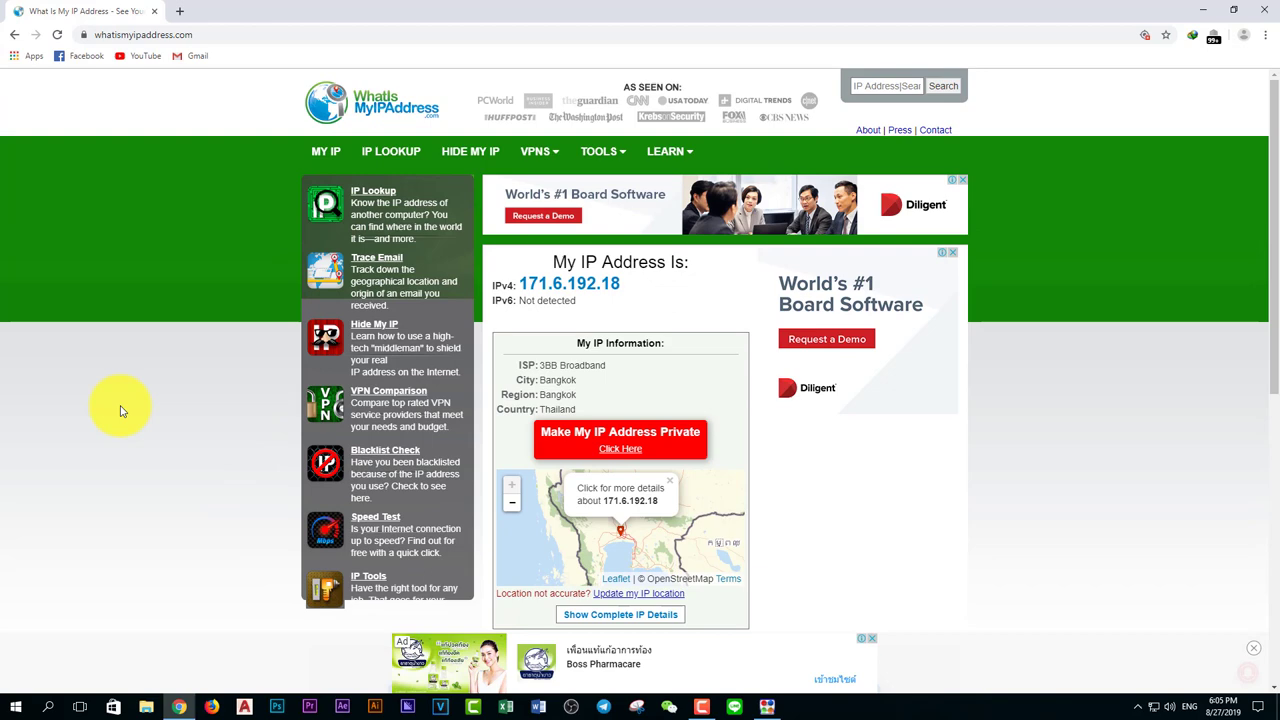
scroll(118, 408, down, 6)
scroll(125, 380, up, 6)
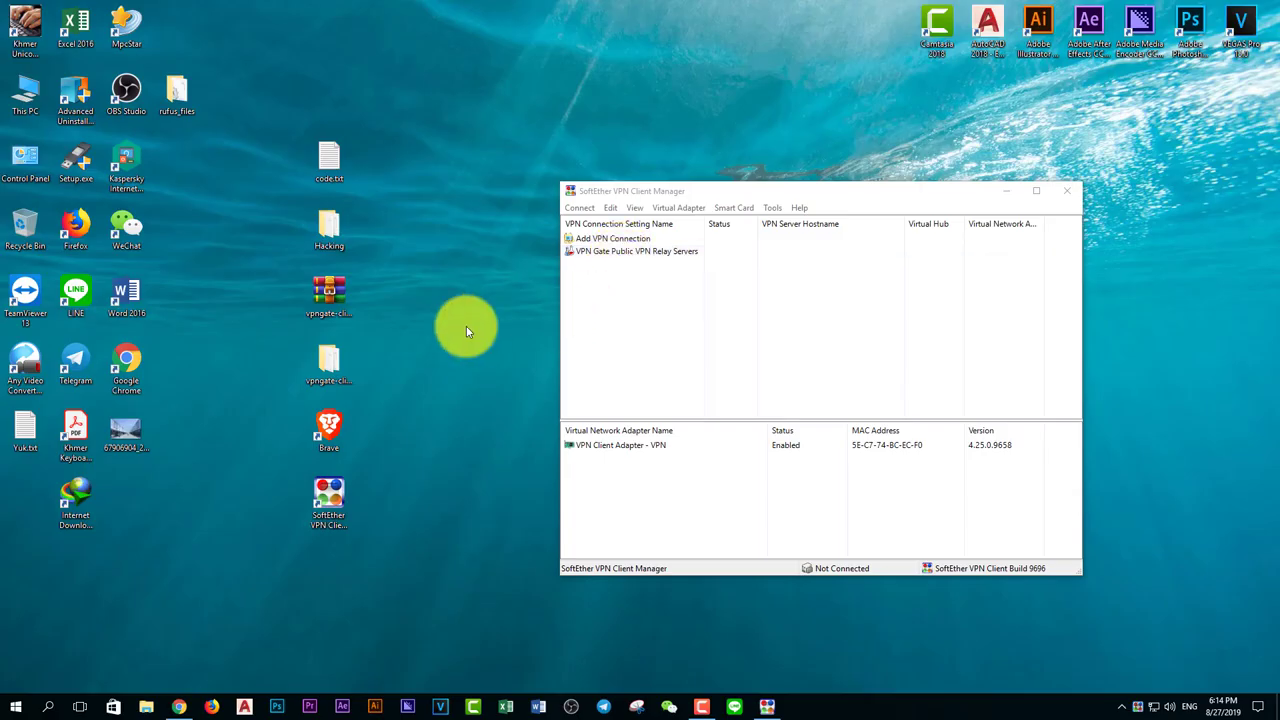
Step: Refresh the desktop and open the VPN Gate Public VPN Relay Servers list in SoftEther VPN Client Manager
right_click(466, 326)
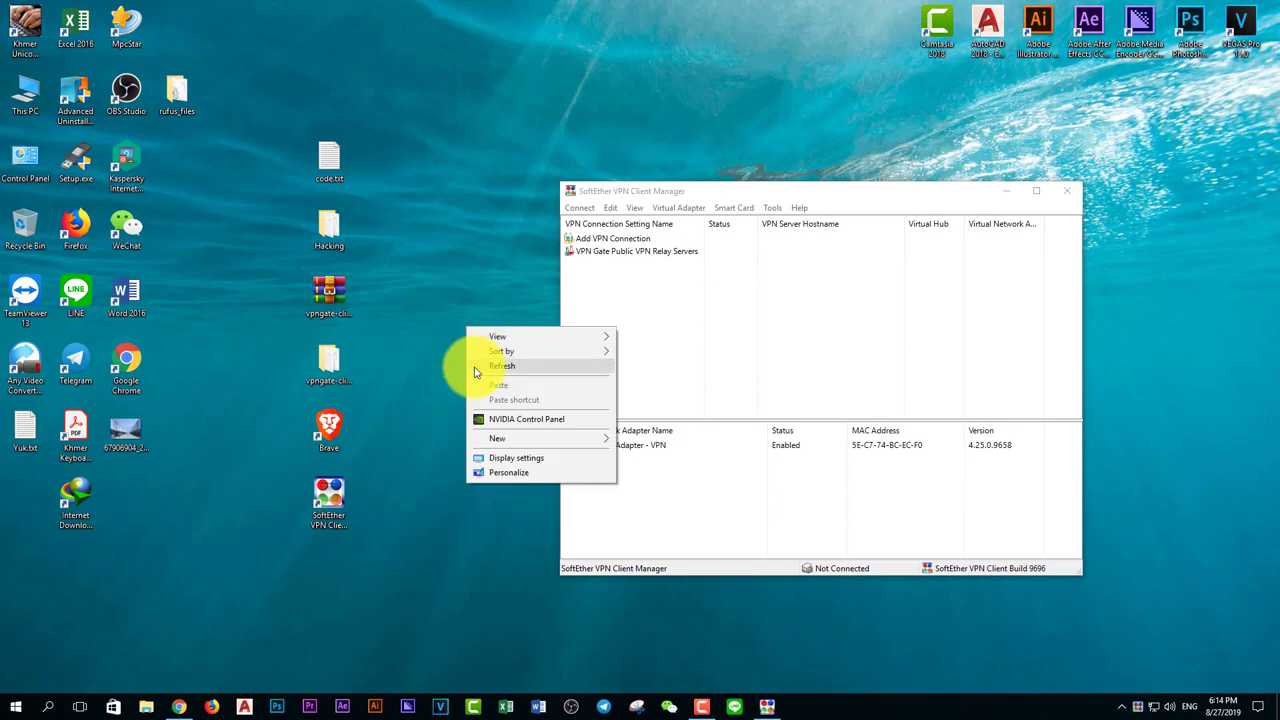
click(591, 277)
double_click(596, 254)
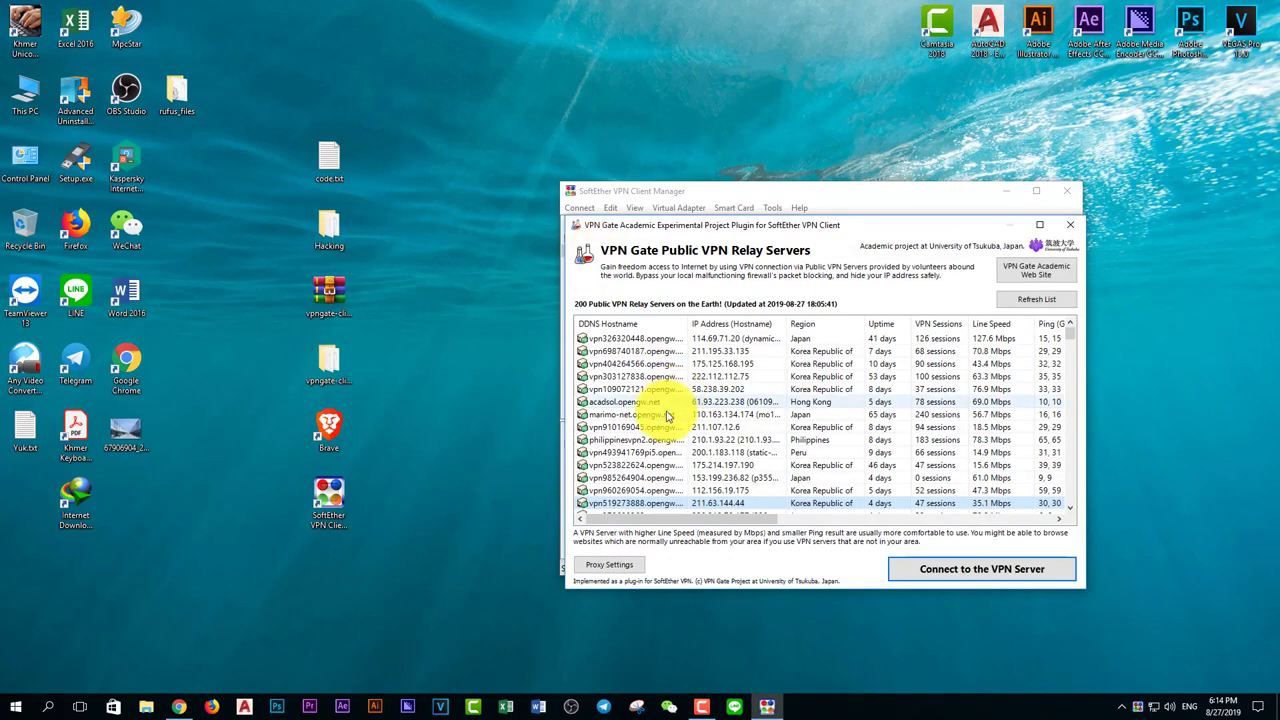
key(Down)
key(Down)
key(Down)
key(Down)
key(Down)
key(Down)
key(Down)
key(Down)
key(Down)
key(Down)
key(Down)
key(Down)
key(Down)
key(Down)
key(Down)
key(Down)
key(Down)
key(Down)
key(Down)
key(Down)
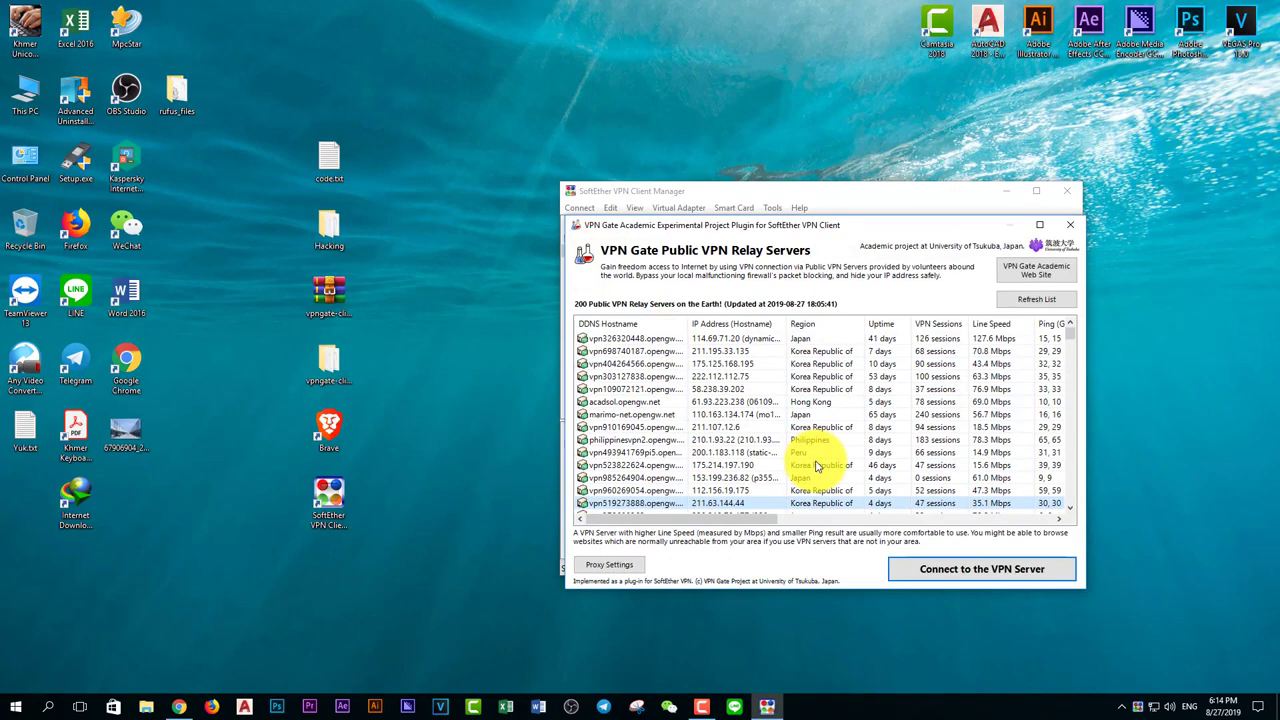
Step: Find the Thailand relay server 171.6.192.18 in the list, connect to it, close the connection status dialog and refresh the desktop
scroll(815, 466, down, 5)
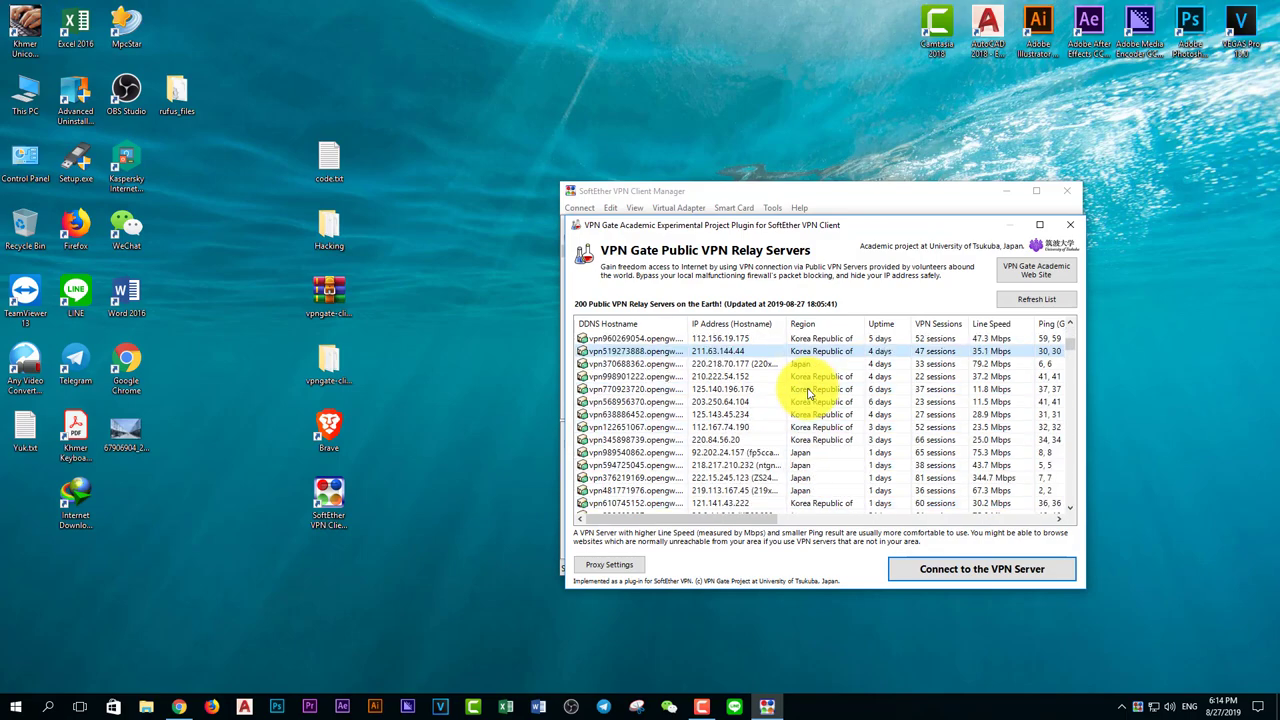
scroll(810, 393, down, 2)
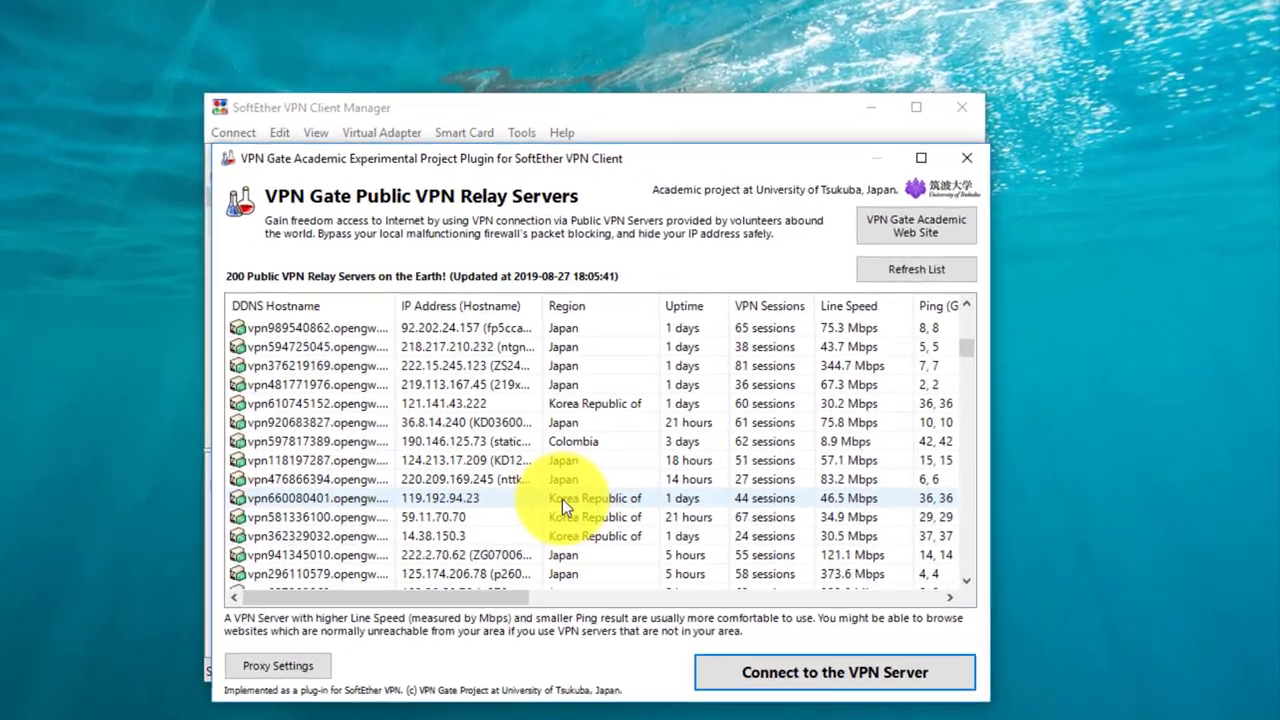
scroll(766, 466, down, 2)
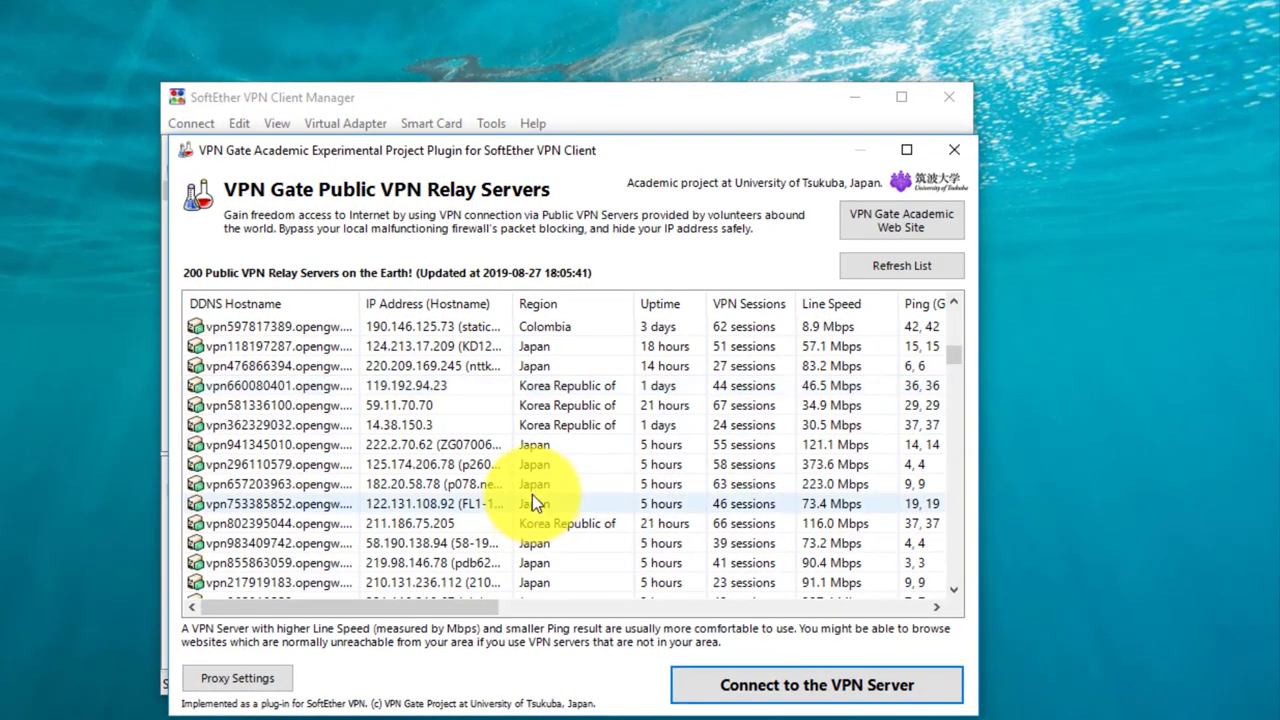
scroll(532, 494, down, 6)
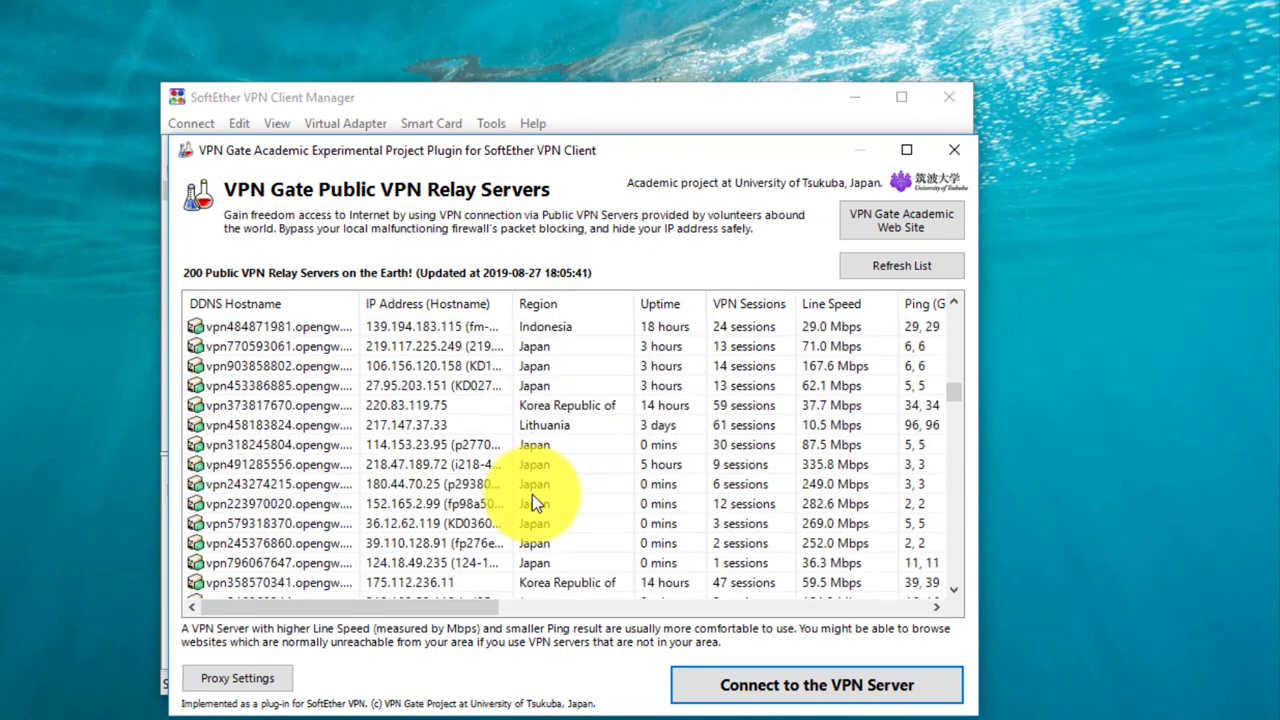
scroll(532, 494, down, 4)
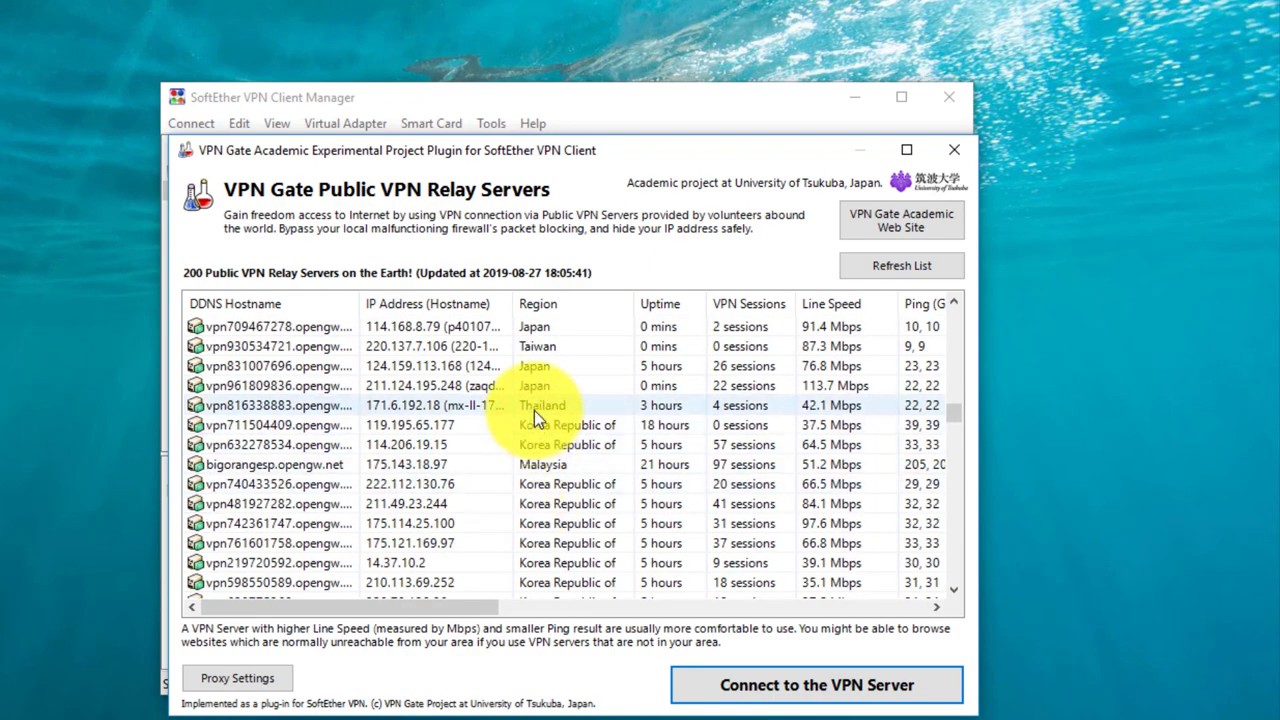
double_click(534, 407)
click(495, 442)
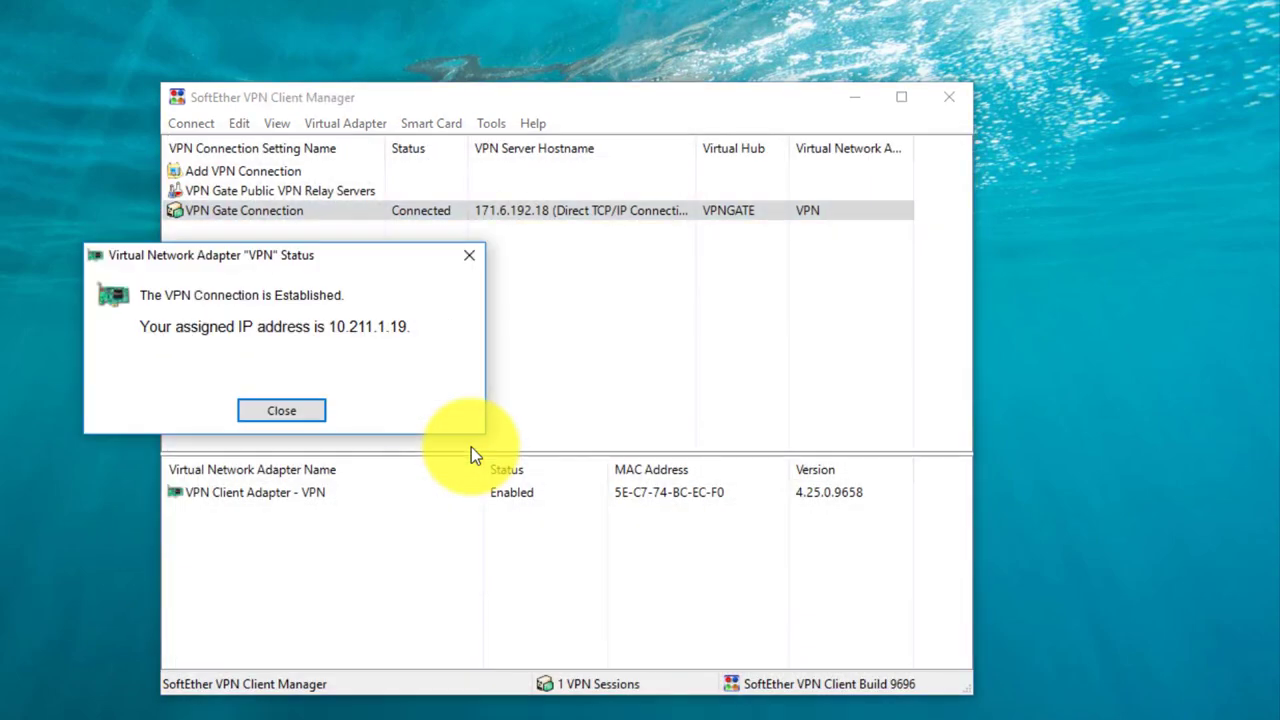
click(281, 410)
right_click(140, 243)
click(157, 289)
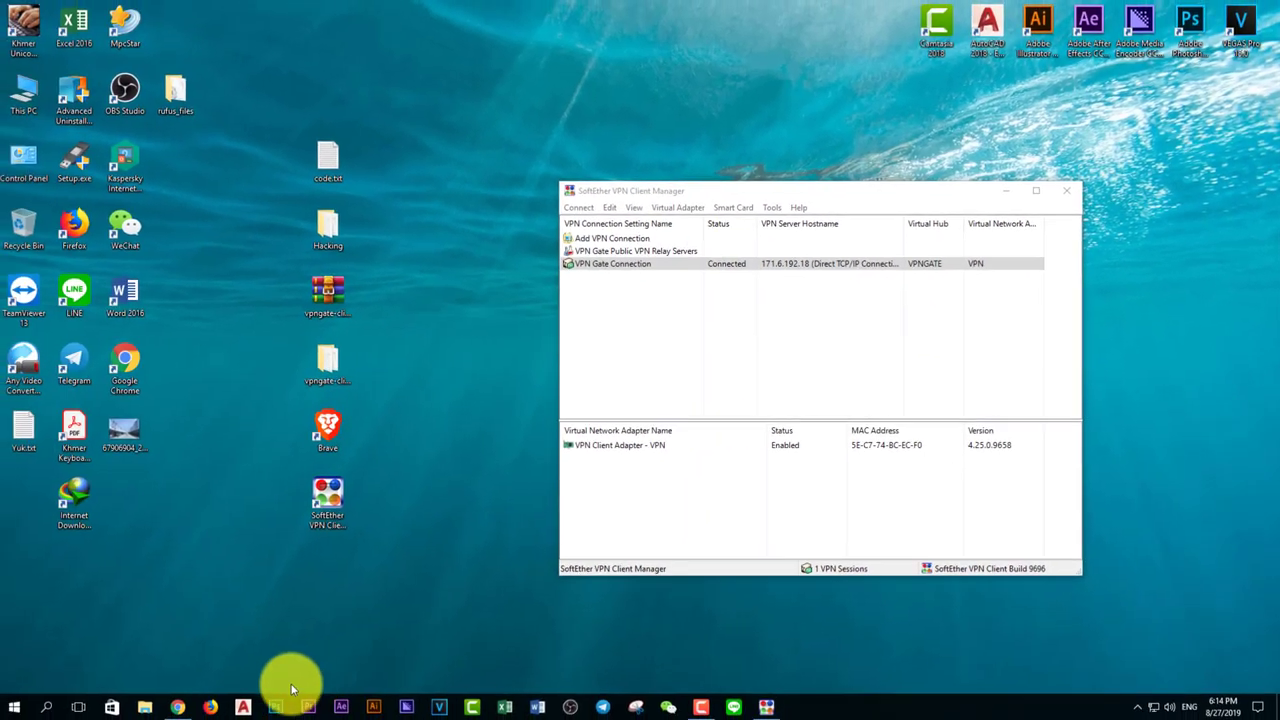
click(177, 707)
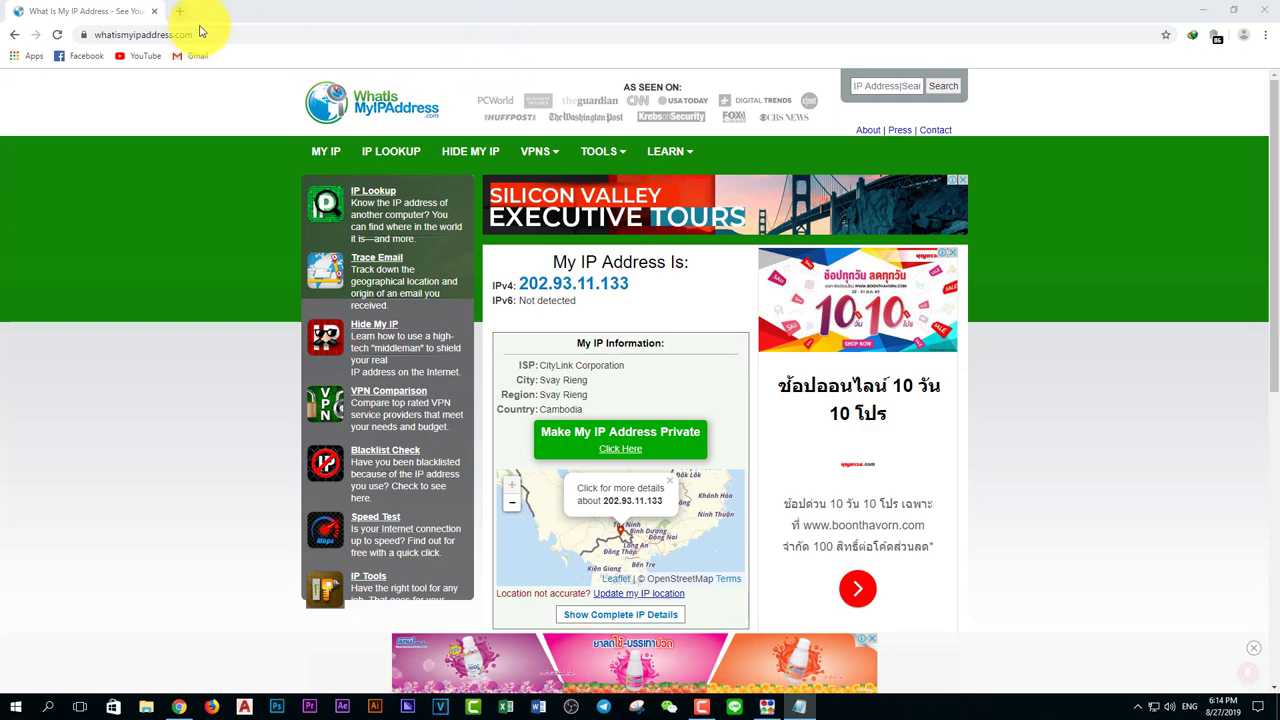
click(205, 34)
text(https://www.ch7.com/live.html)
key(Return)
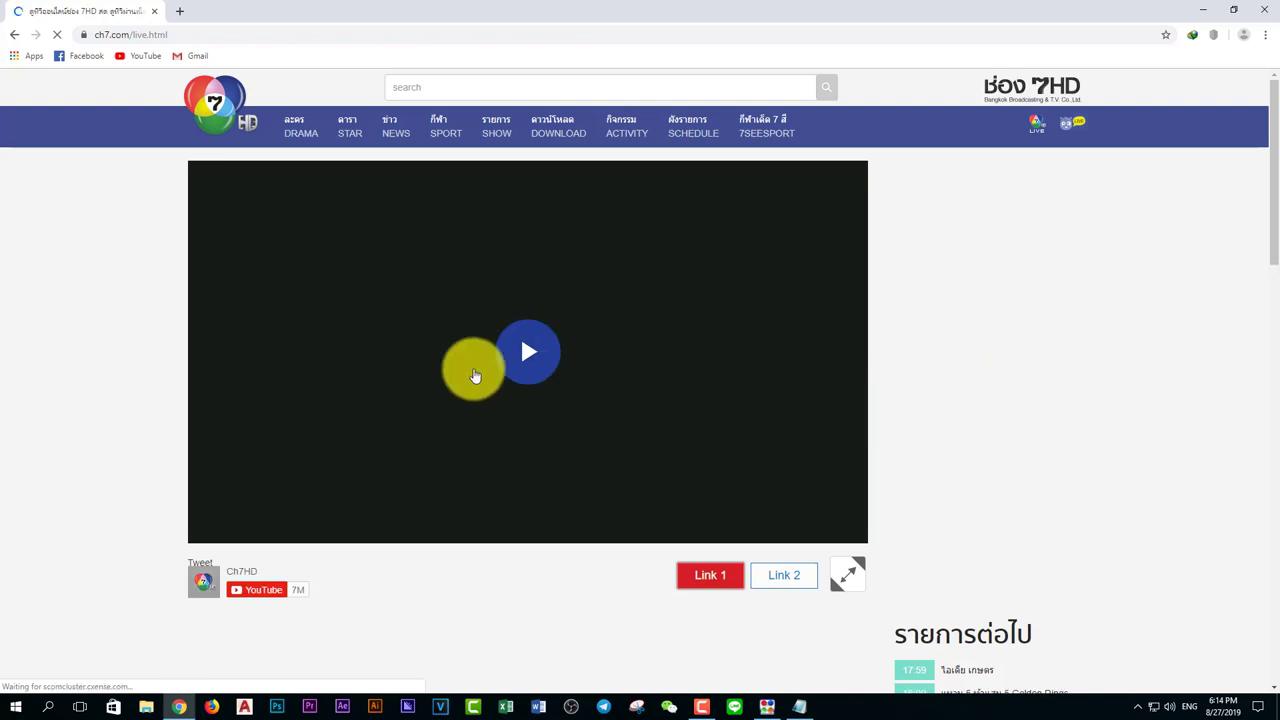
click(515, 365)
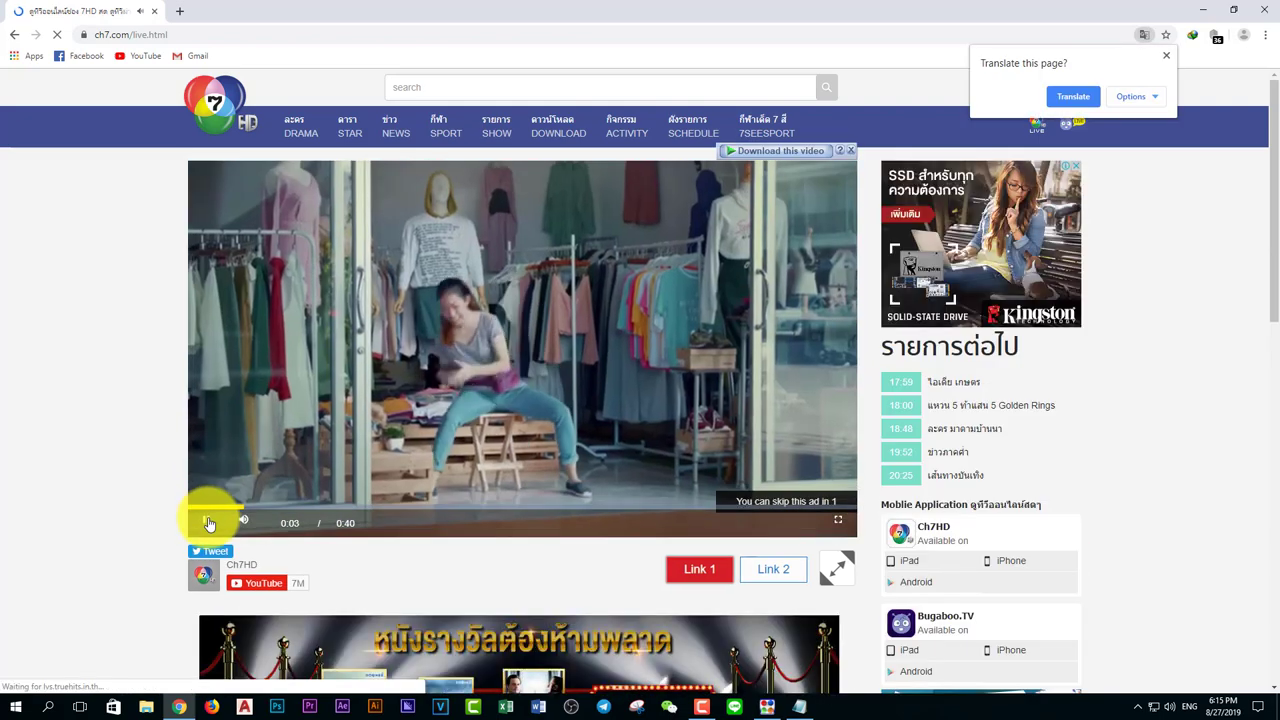
Step: Look through the ch7.com live page down to the sponsored links, dismissing the site's notification request
scroll(371, 396, down, 3)
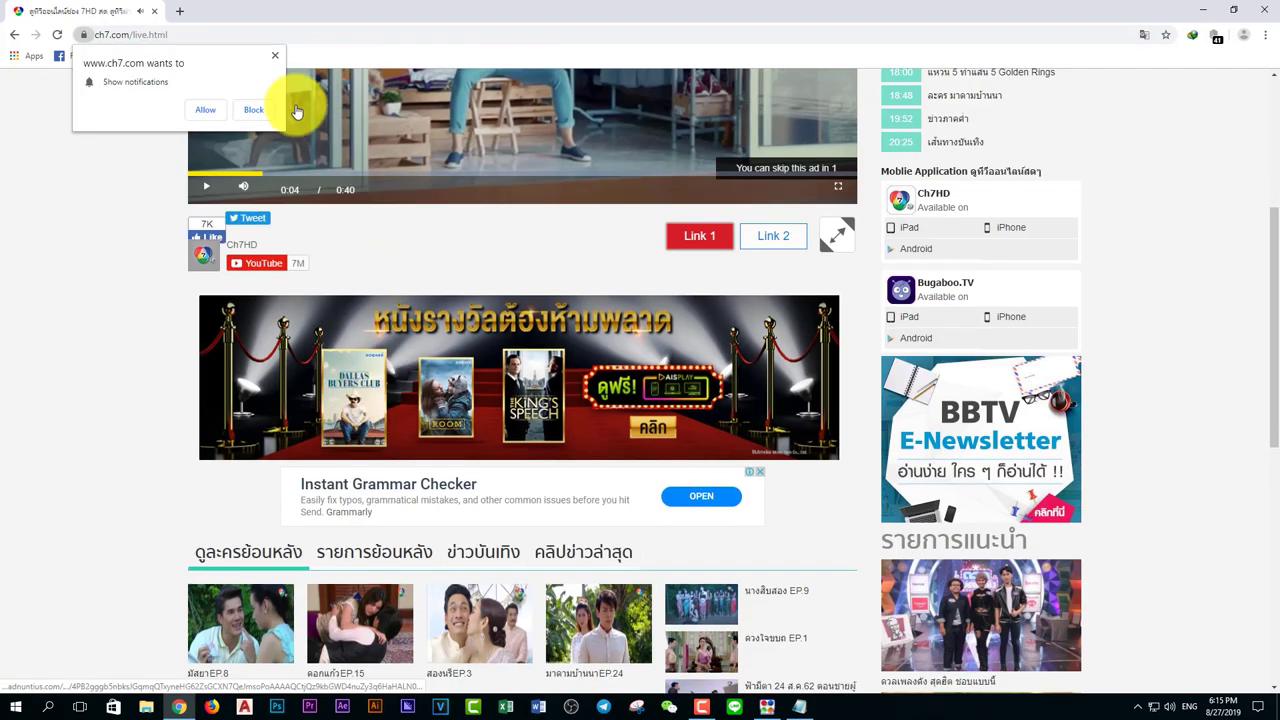
click(275, 55)
scroll(395, 380, down, 3)
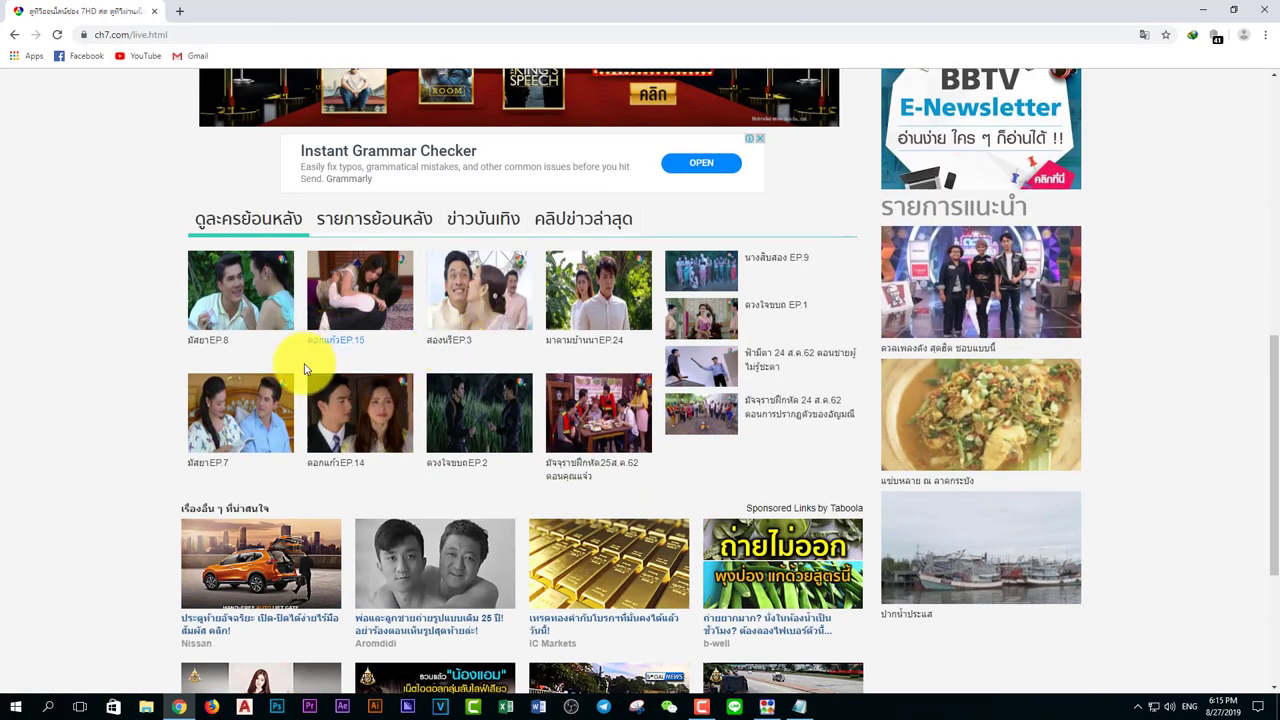
scroll(391, 434, down, 1)
scroll(466, 445, up, 7)
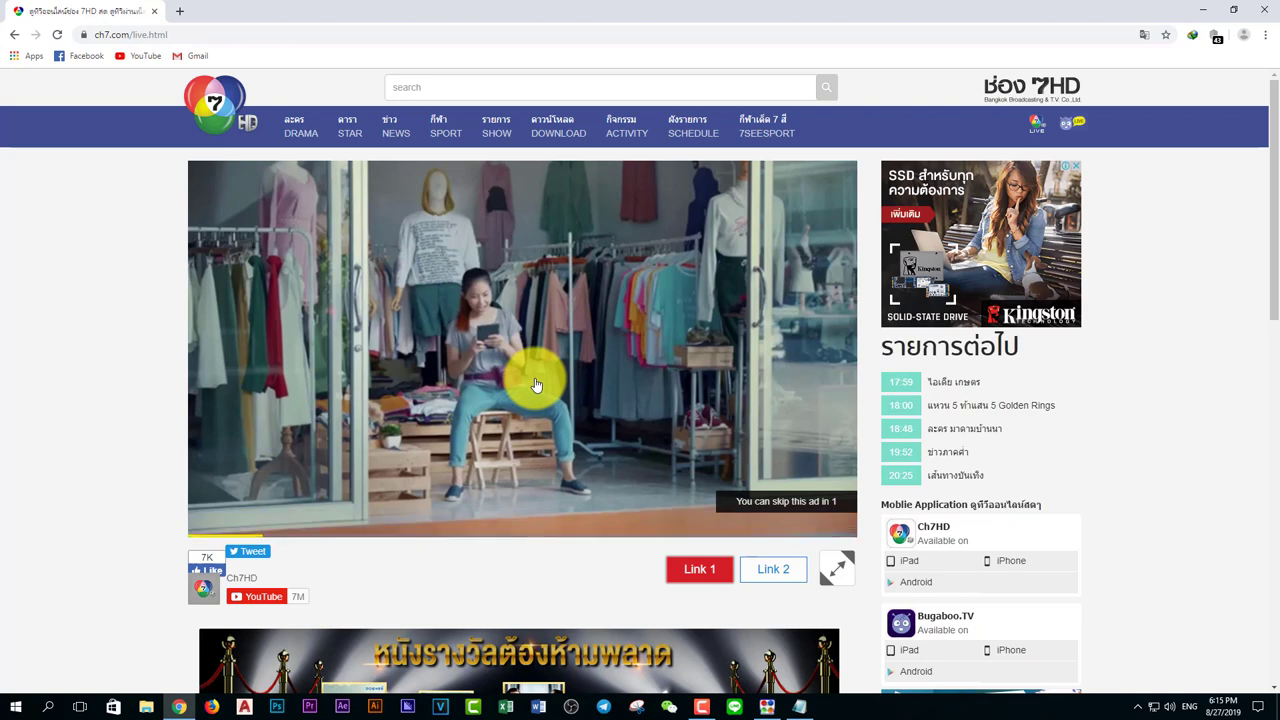
Step: Minimize Chrome, resize the SoftEther VPN Client Manager window and move it clear of the desktop shortcuts
click(1204, 14)
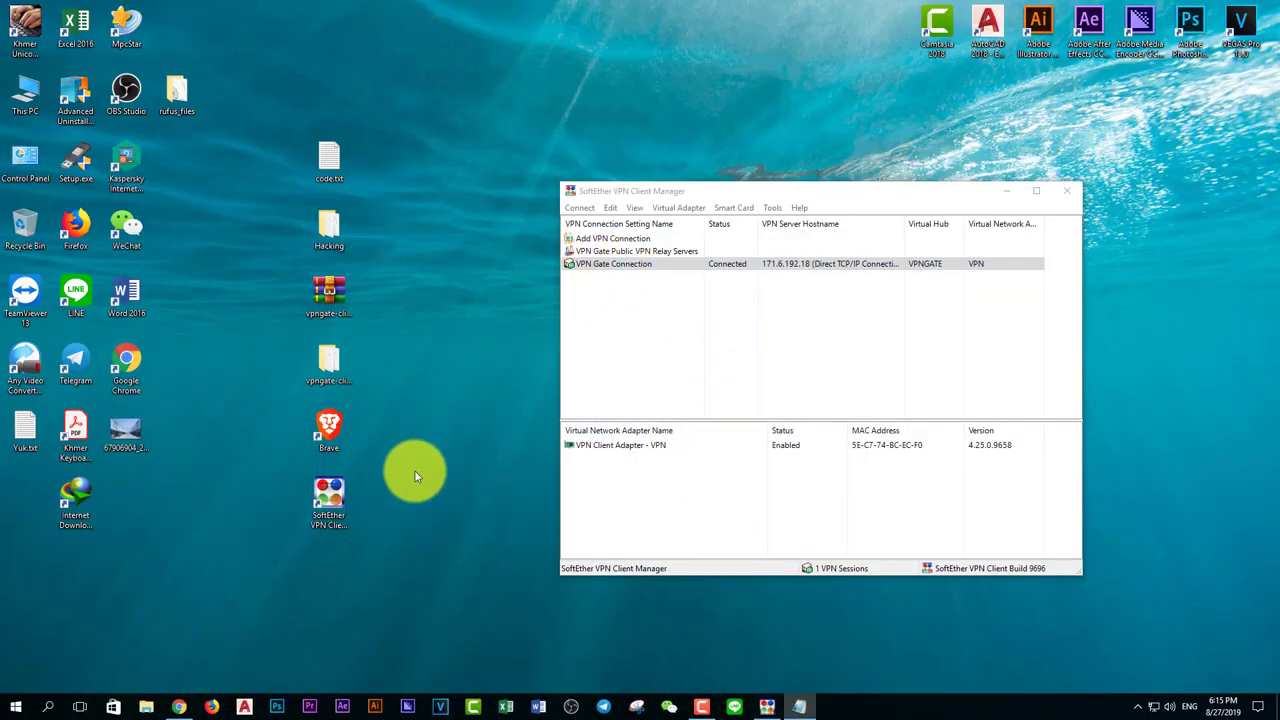
drag(942, 204, 588, 157)
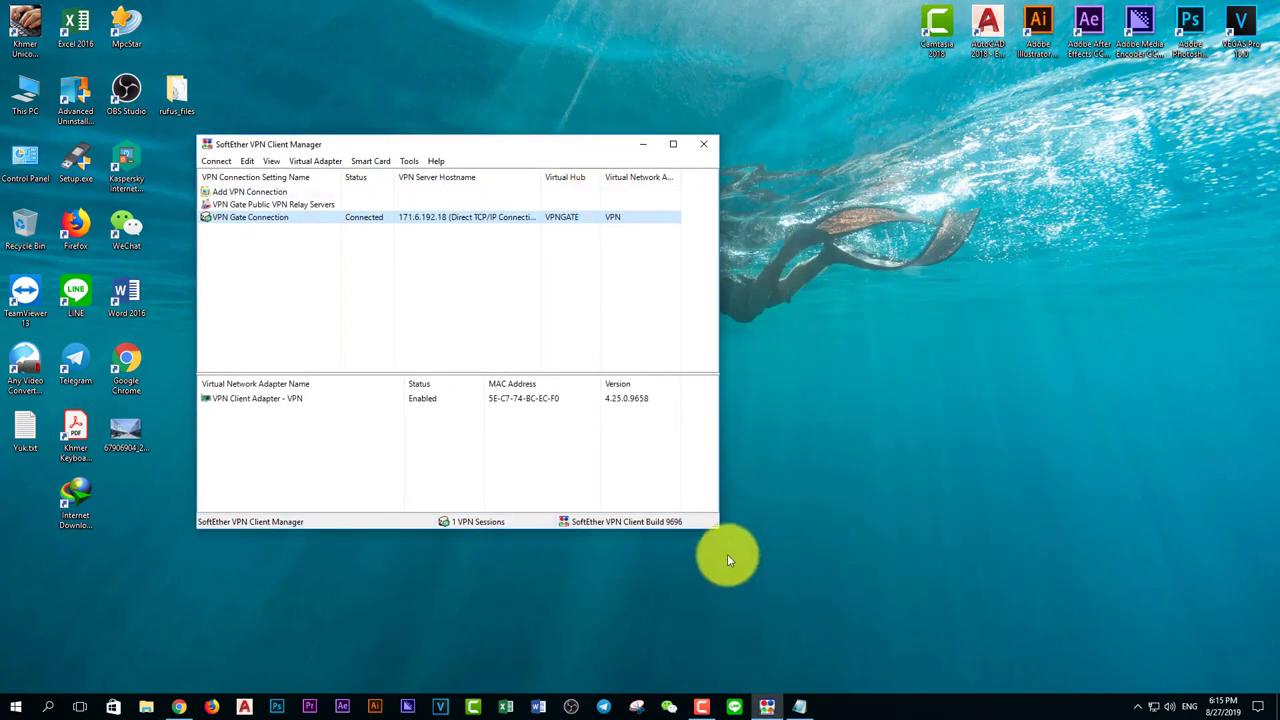
drag(716, 524, 757, 477)
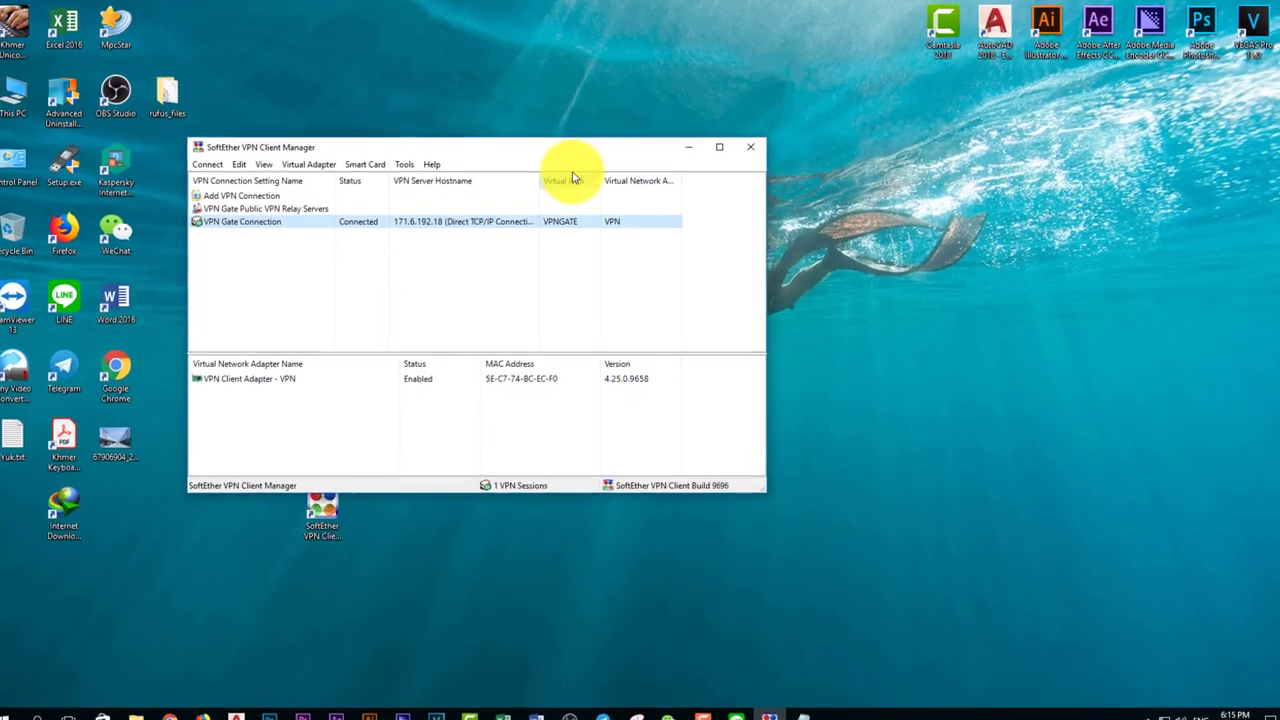
drag(563, 163, 633, 160)
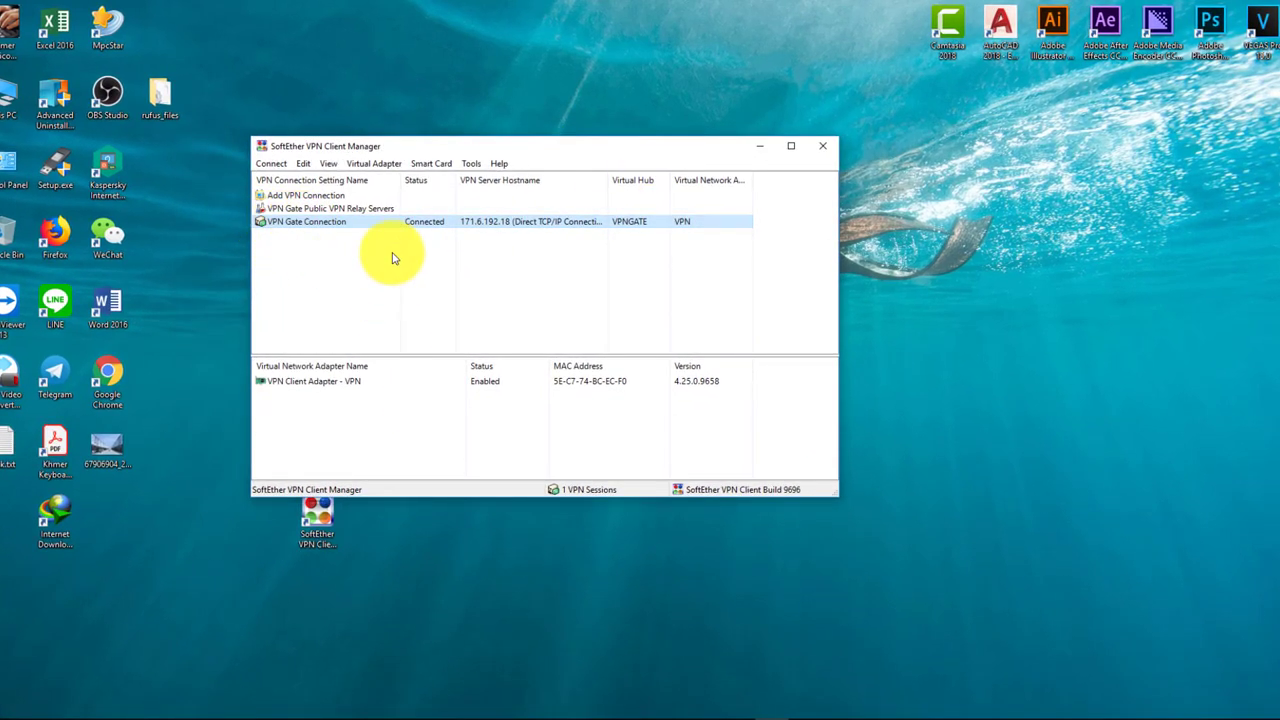
drag(423, 147, 614, 122)
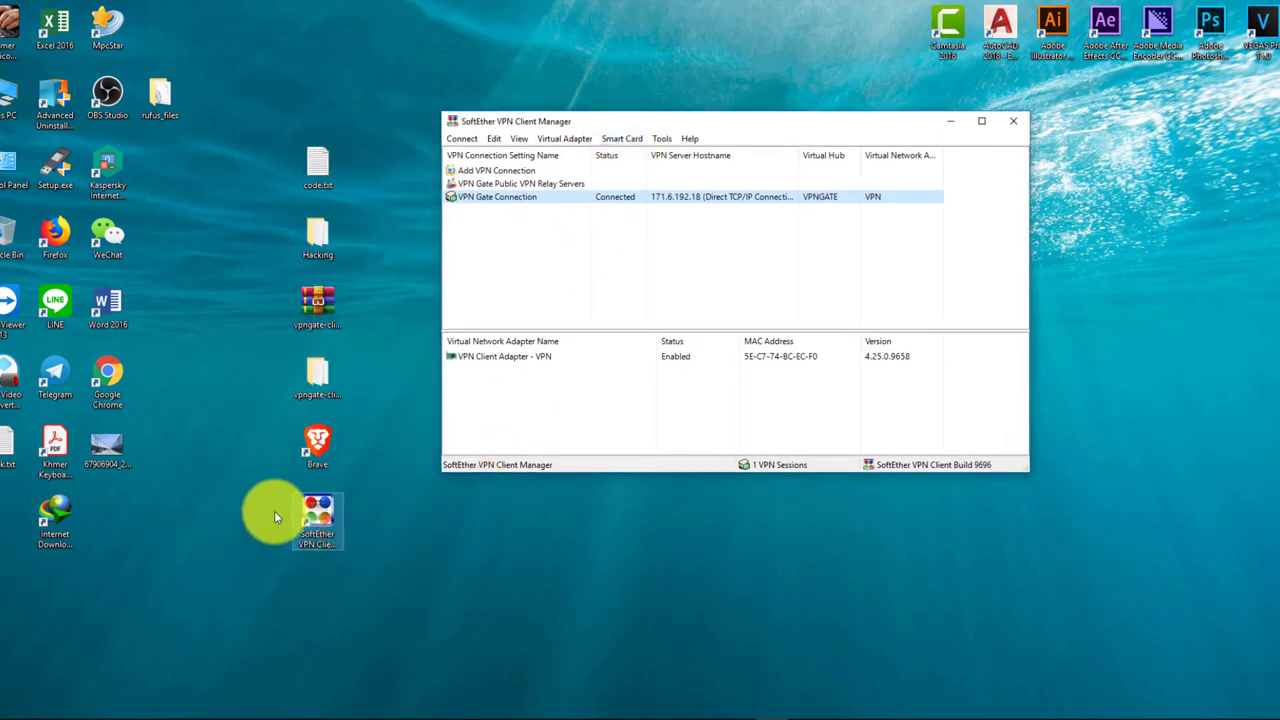
click(545, 228)
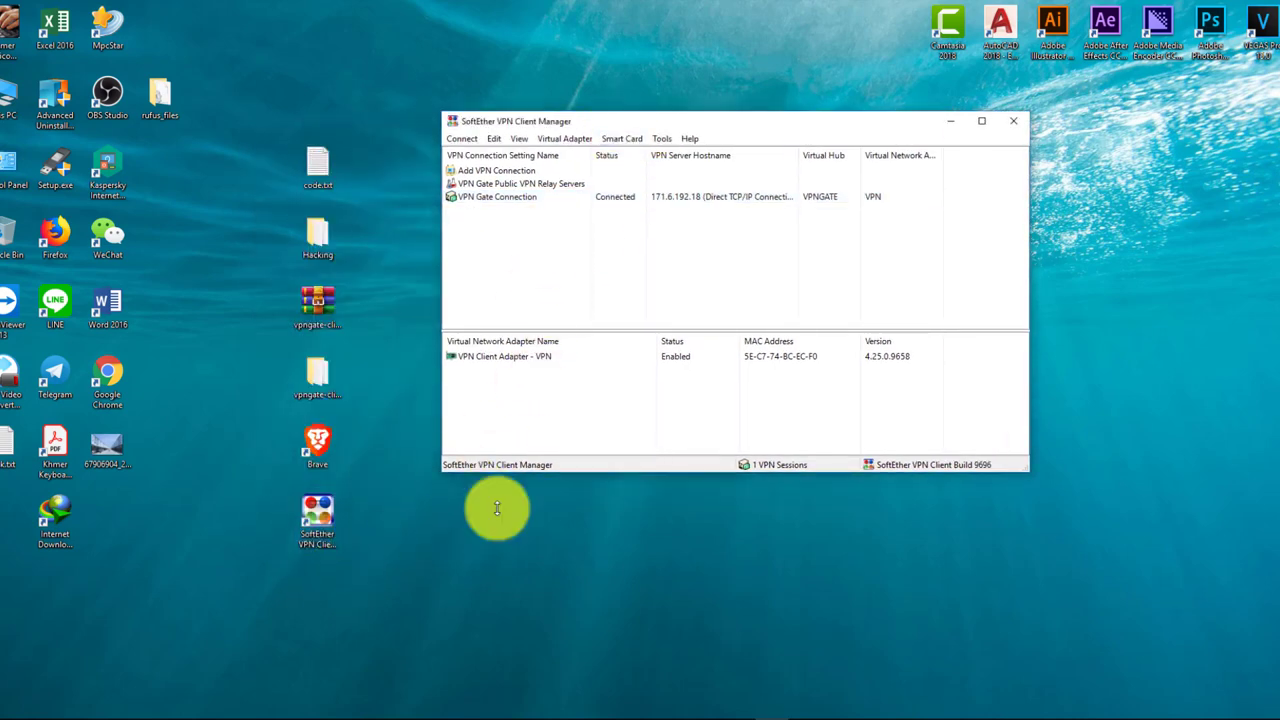
Step: Open Firefox and search Google for vpngate-client
click(197, 715)
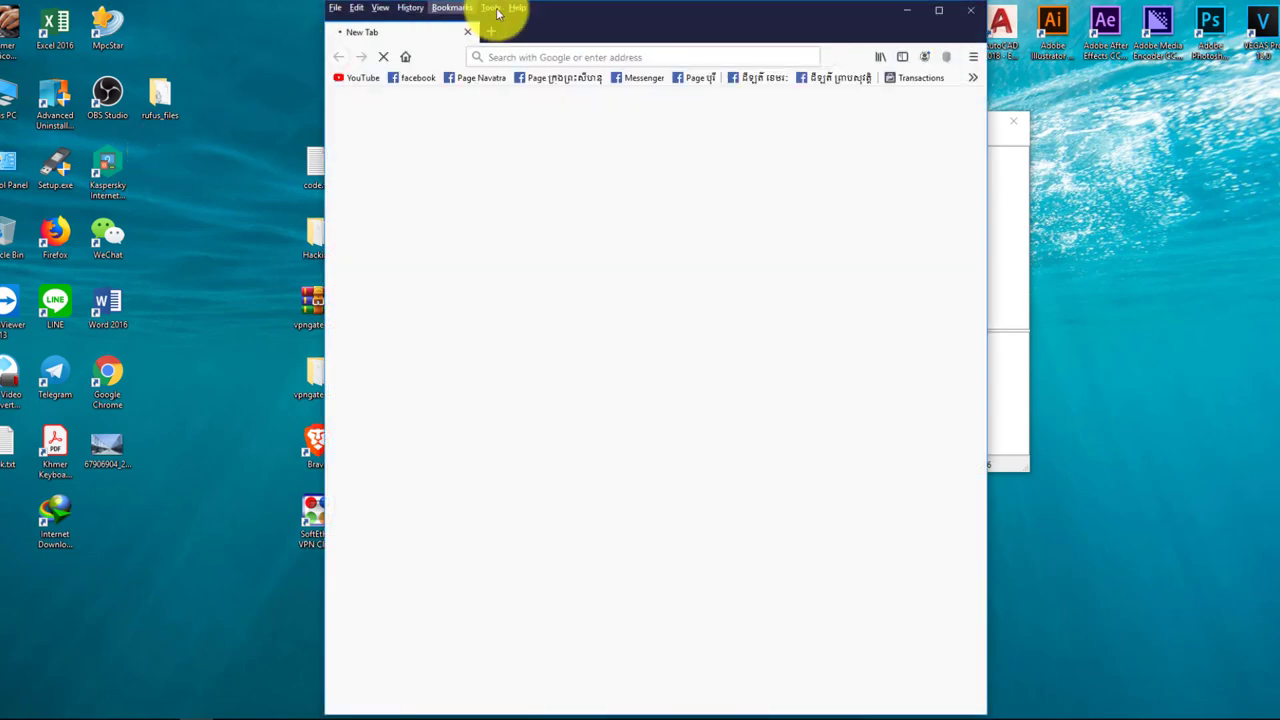
click(558, 58)
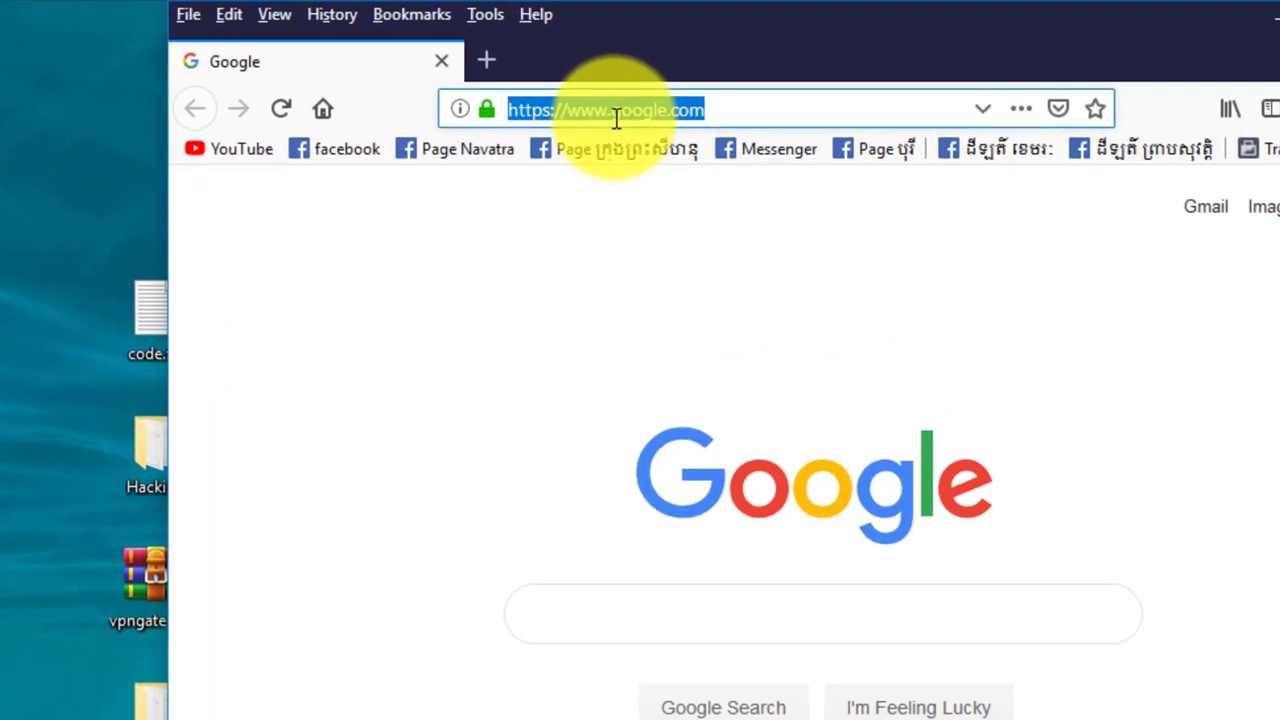
text(vpen)
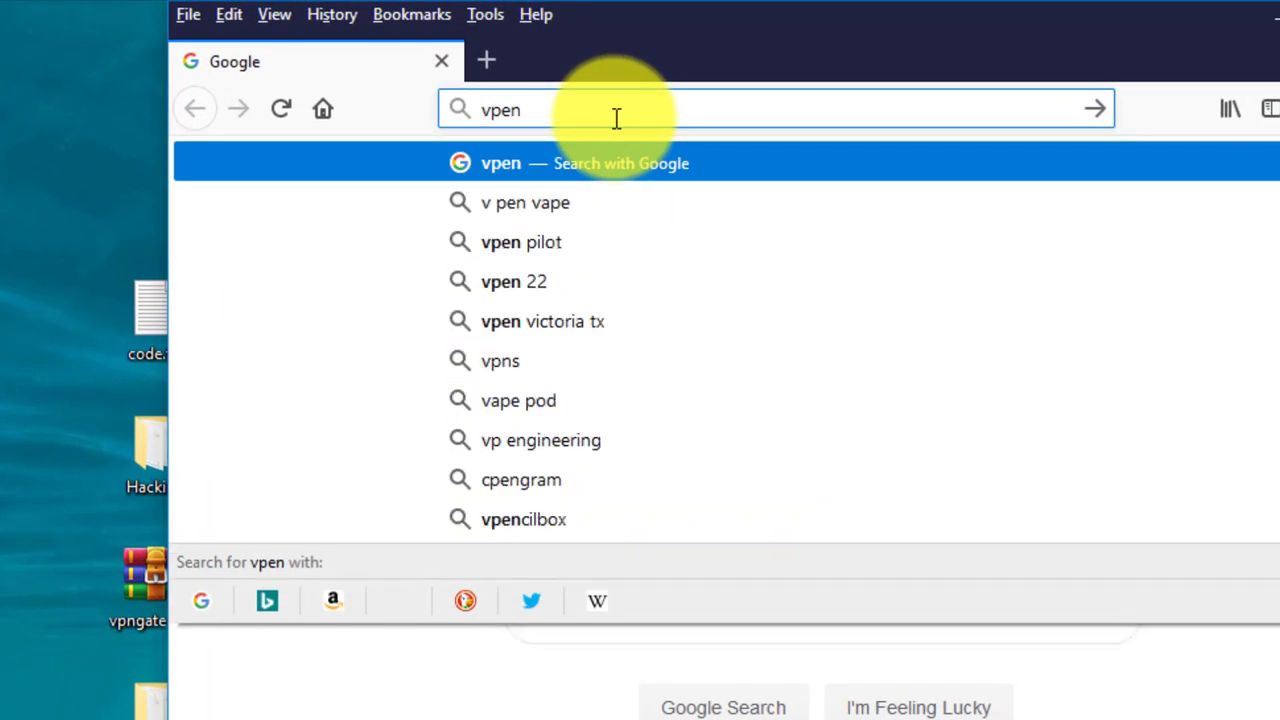
key(BackSpace)
key(BackSpace)
text(n)
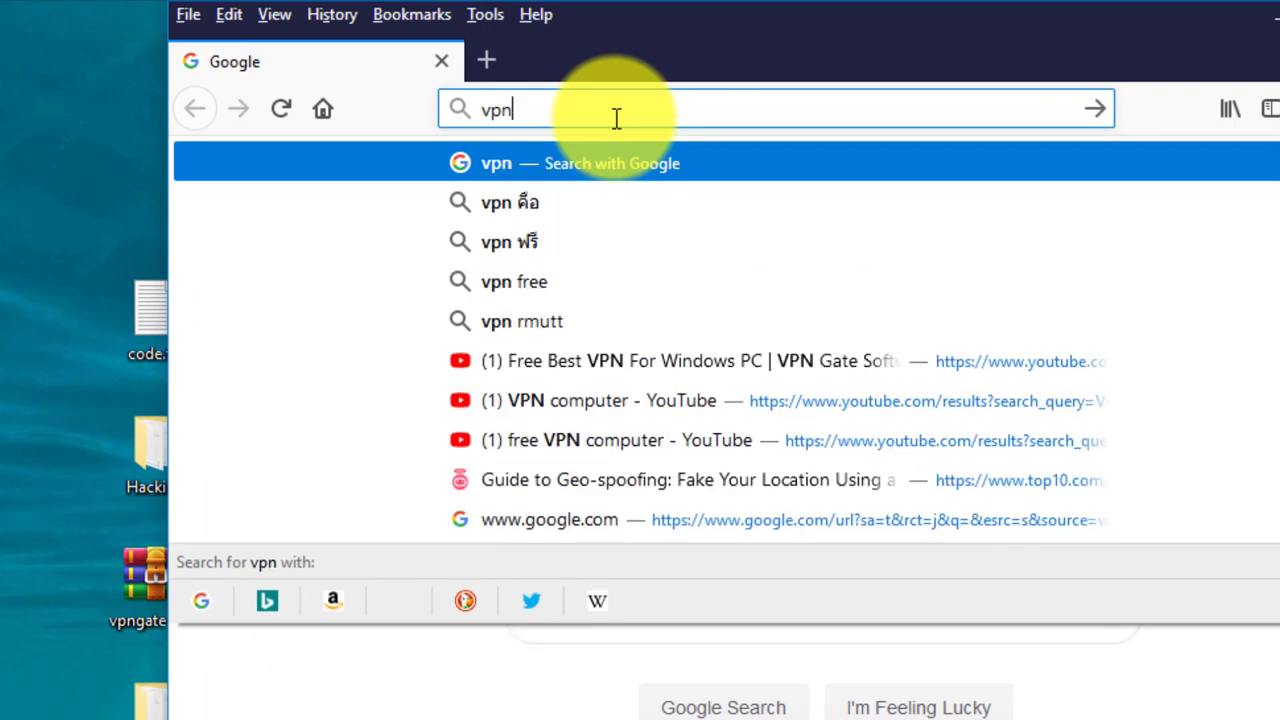
text(ga)
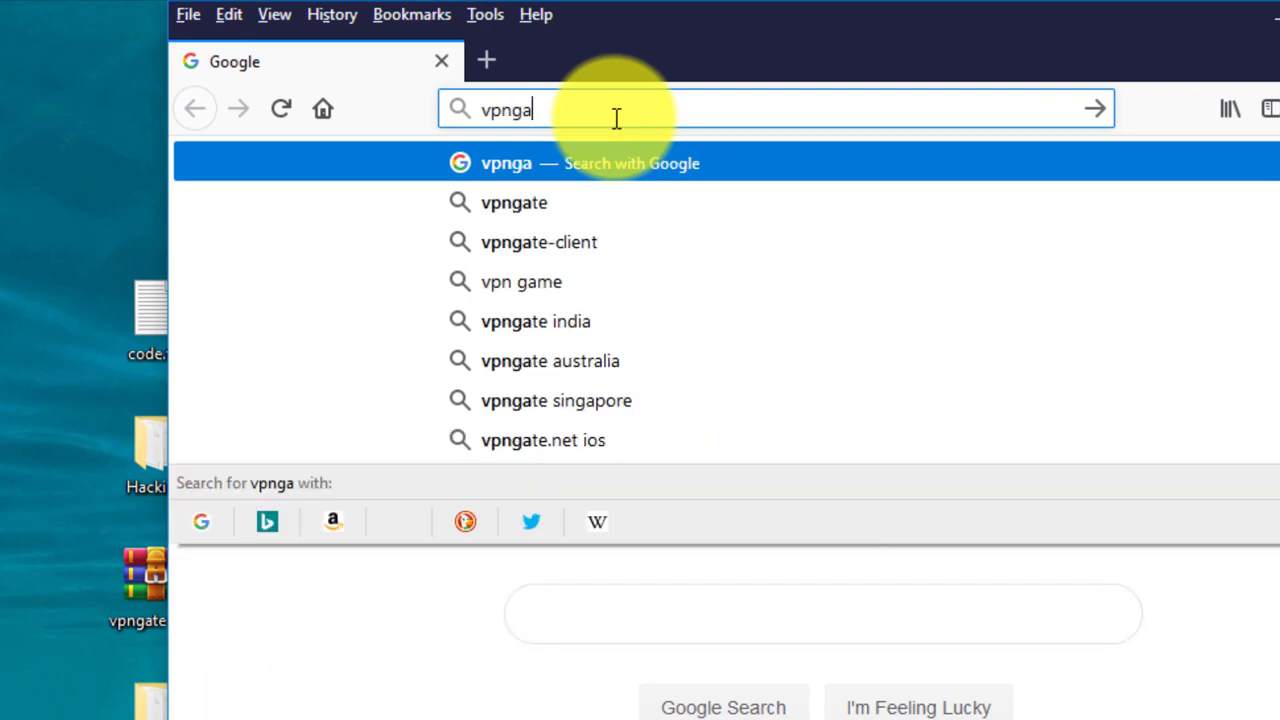
key(Down)
key(Down)
key(Return)
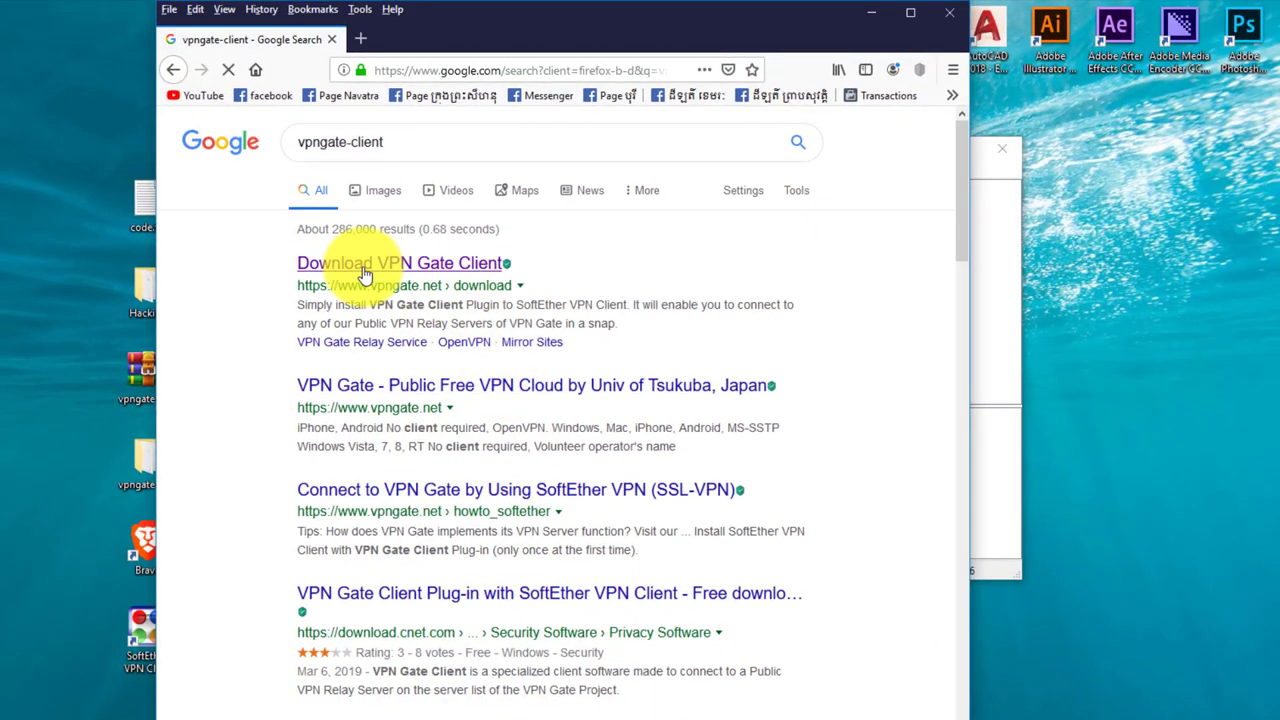
Step: Open the Download VPN Gate Client result, request vpngate-client-2019.08.27-build-9696.145083.zip and dismiss the download dialog
click(365, 275)
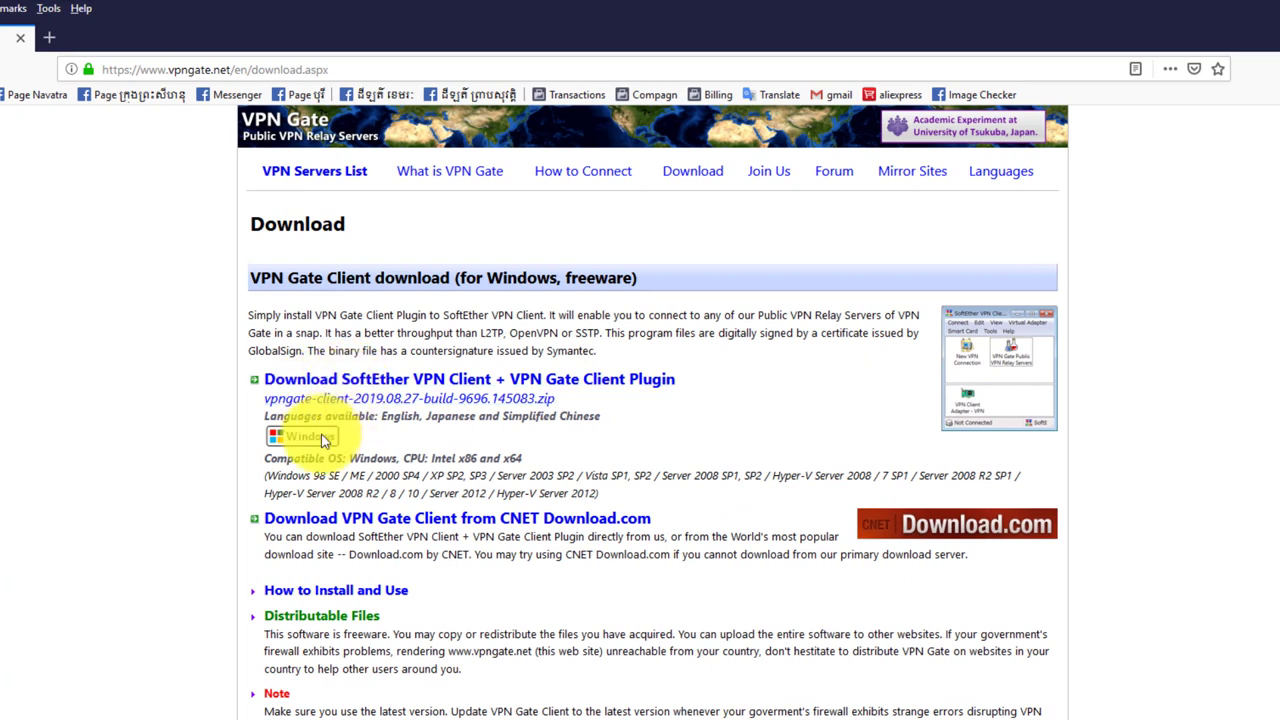
click(363, 390)
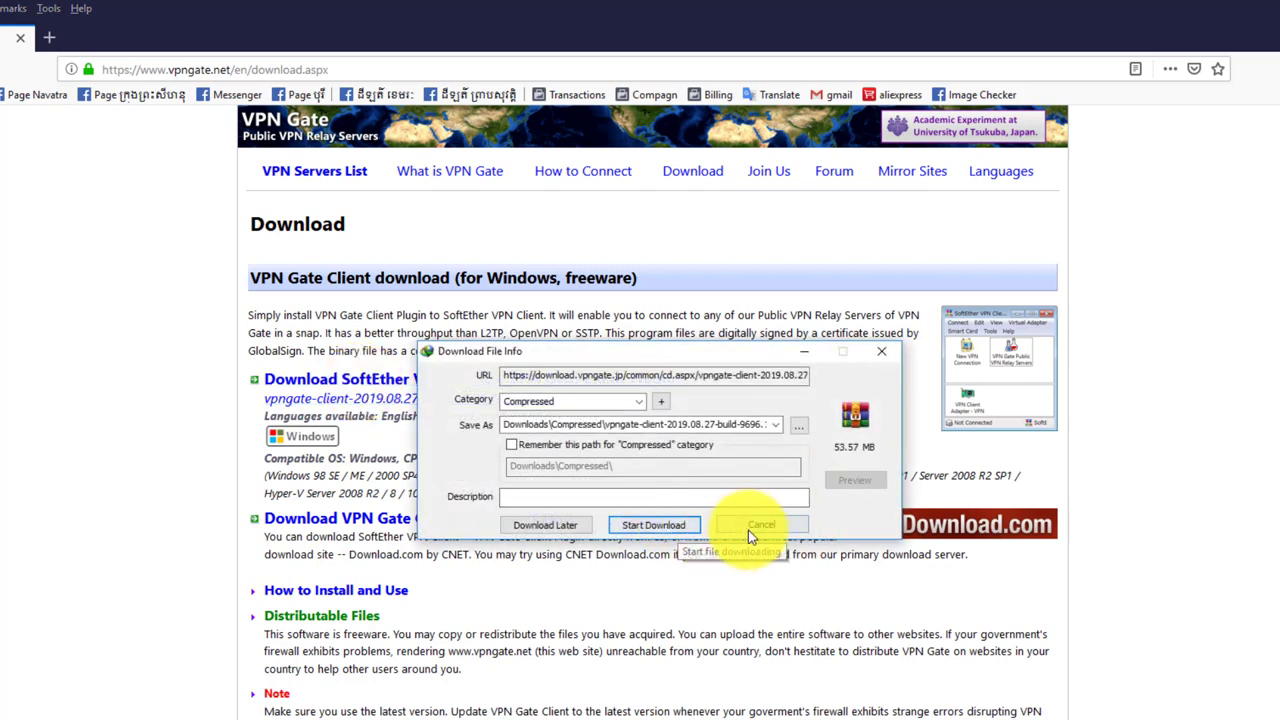
click(881, 351)
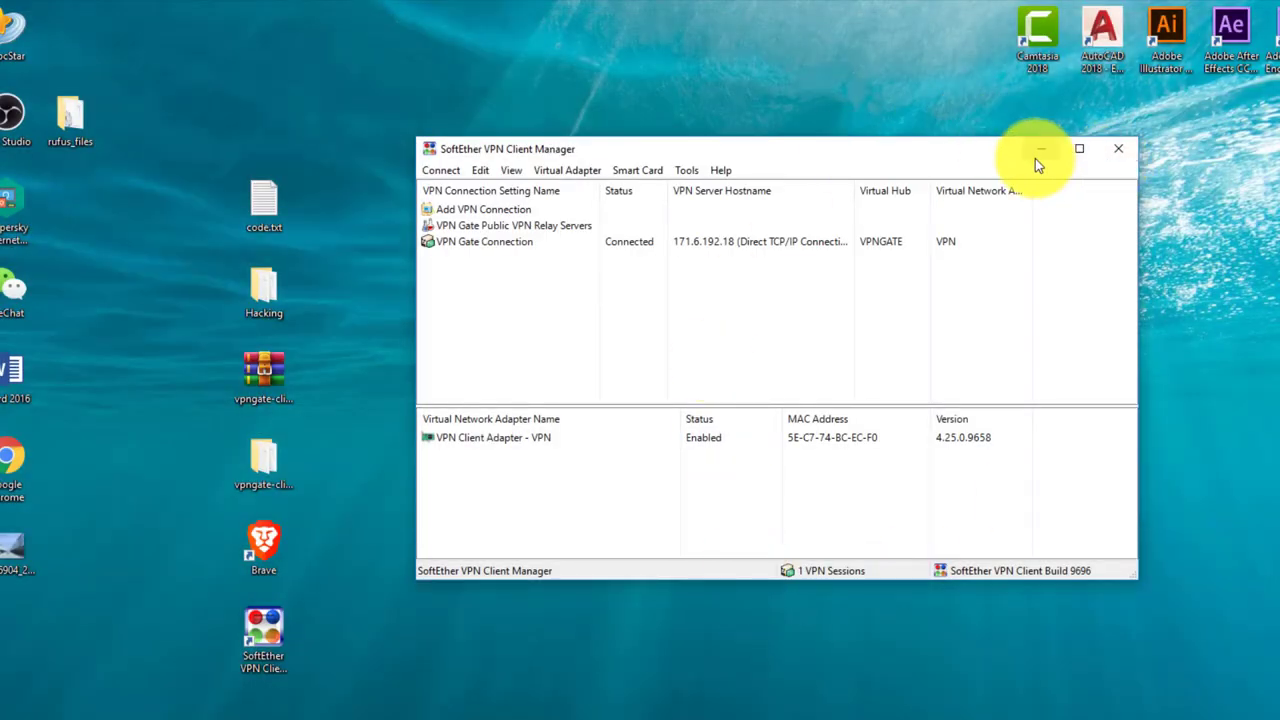
Step: Minimize the VPN Client Manager and open a new Chrome tab beside the Facebook sign-up page
click(1037, 155)
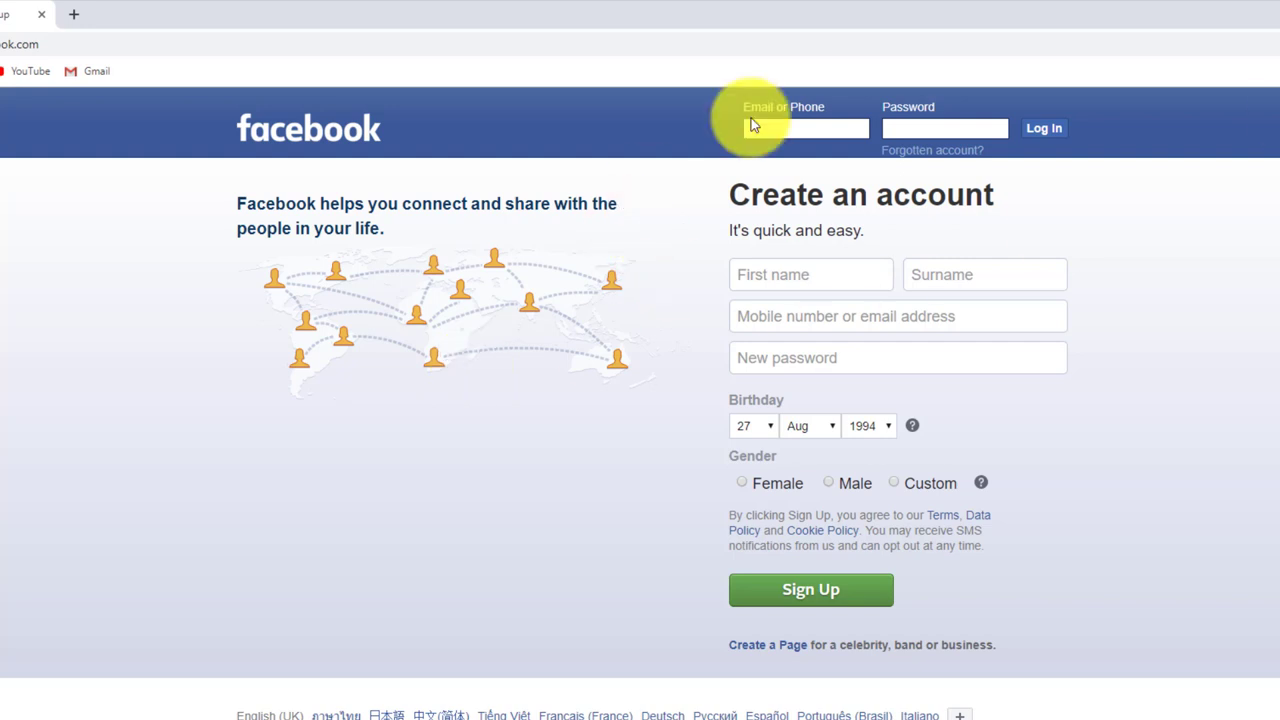
click(75, 16)
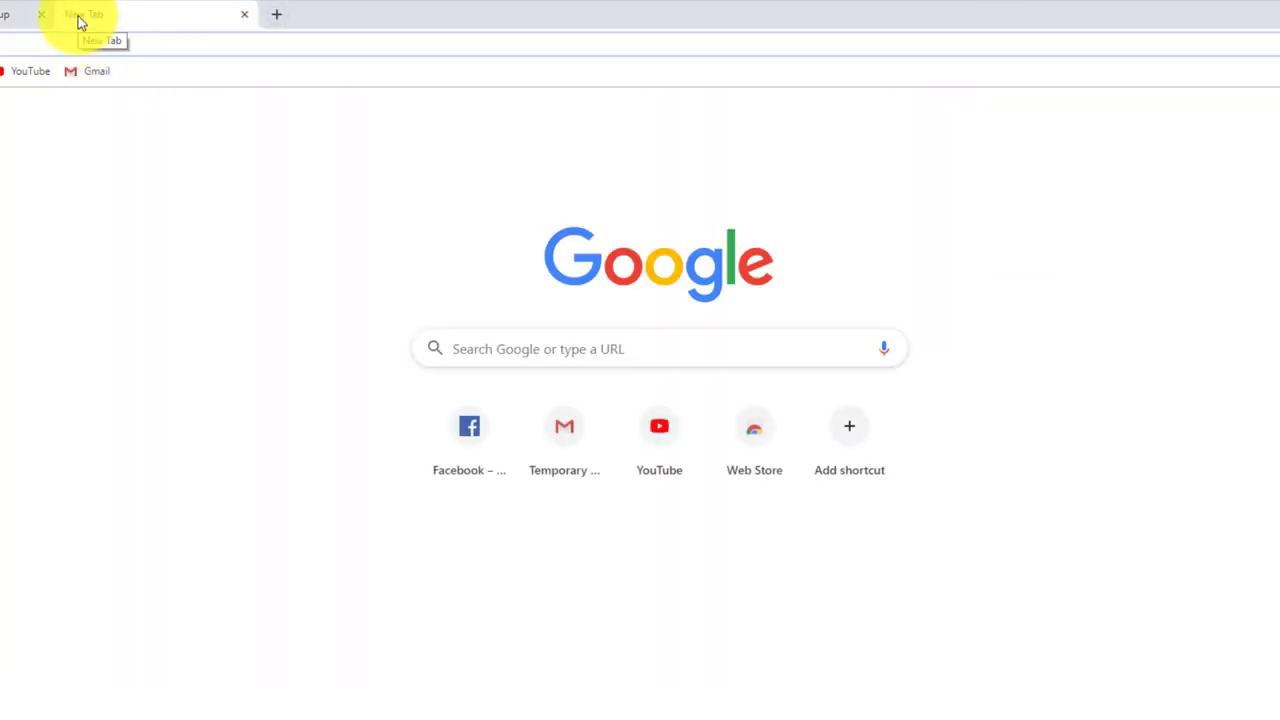